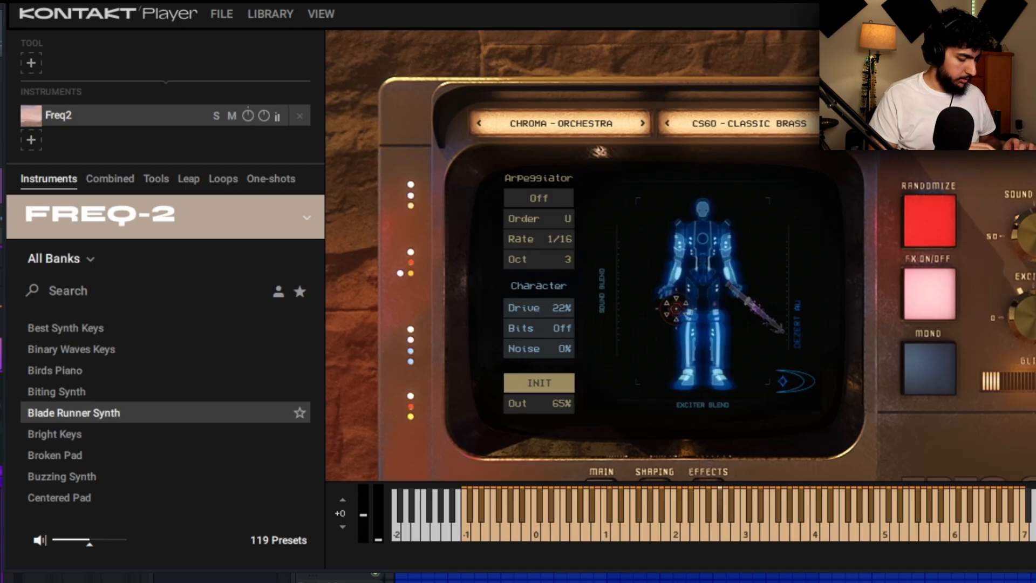
Step: Record a two-bar melody in the Kontakt 8 piano roll with repeated D#5 notes over an F#4, F4, D#4 line ending on two G#4 notes
{"action": "key", "text": "F6"}
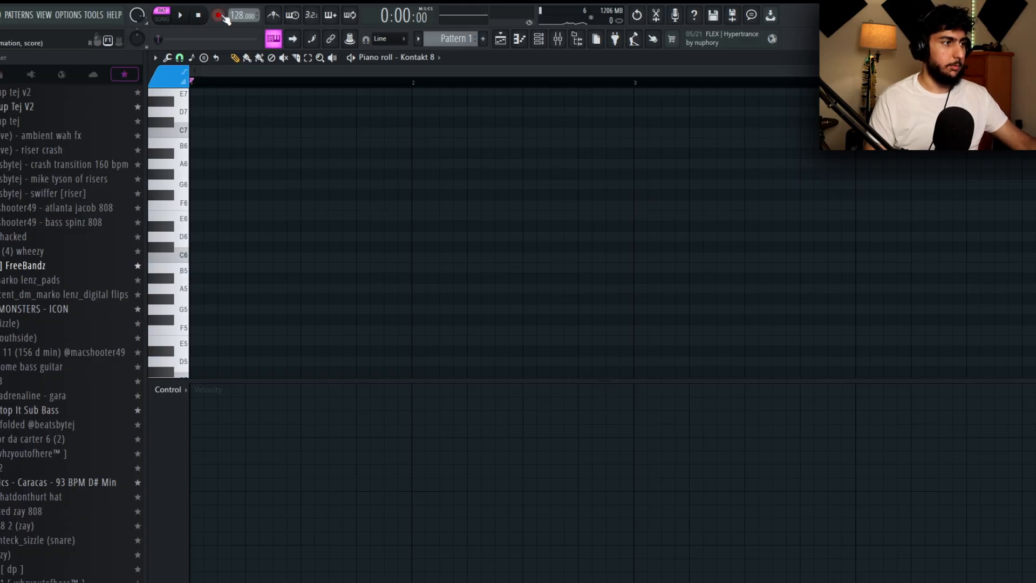
{"action": "left_click", "coordinate": [219, 16]}
{"action": "left_click", "coordinate": [530, 367]}
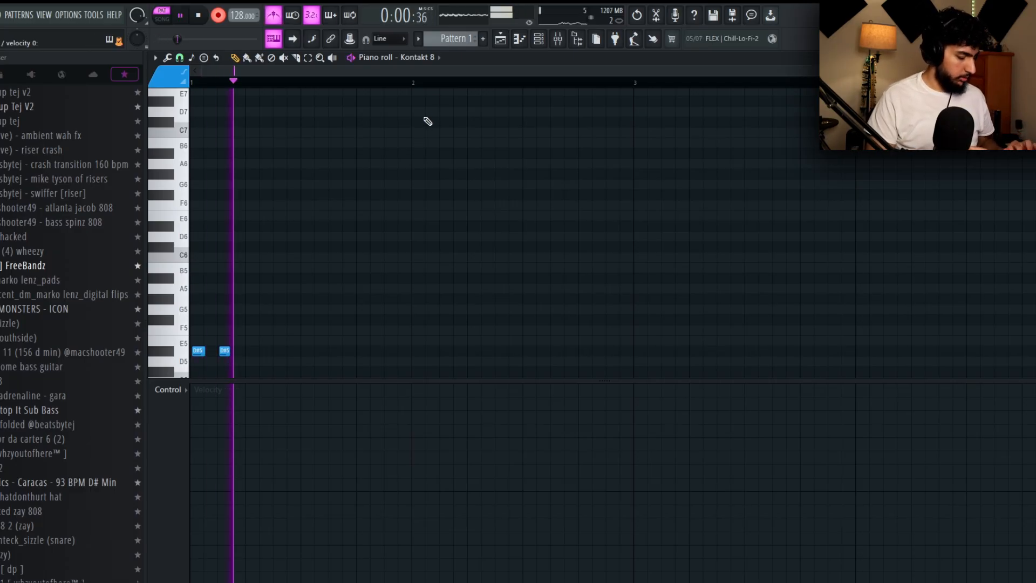
{"action": "key", "text": "ctrl+z"}
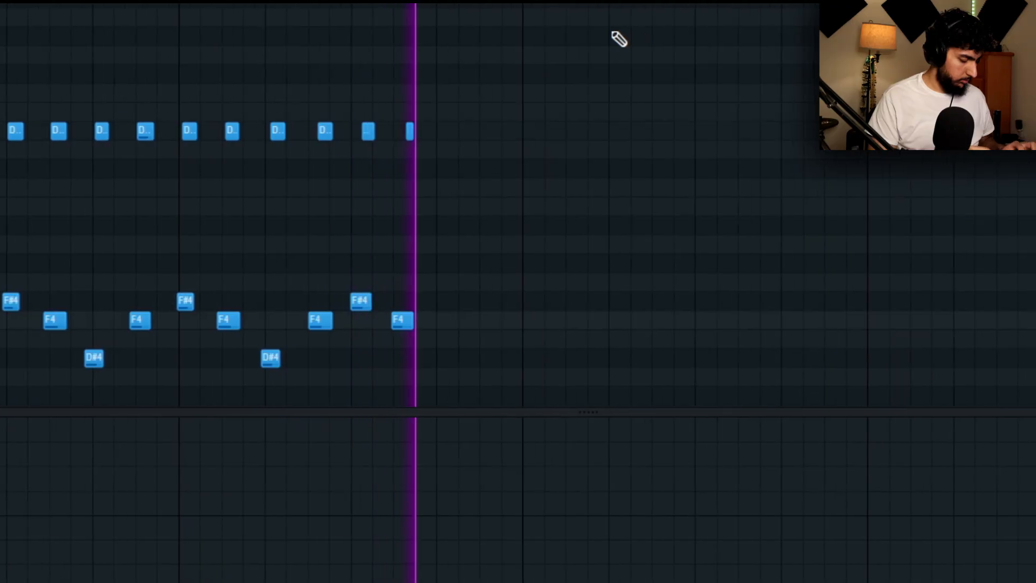
{"action": "key", "text": "space"}
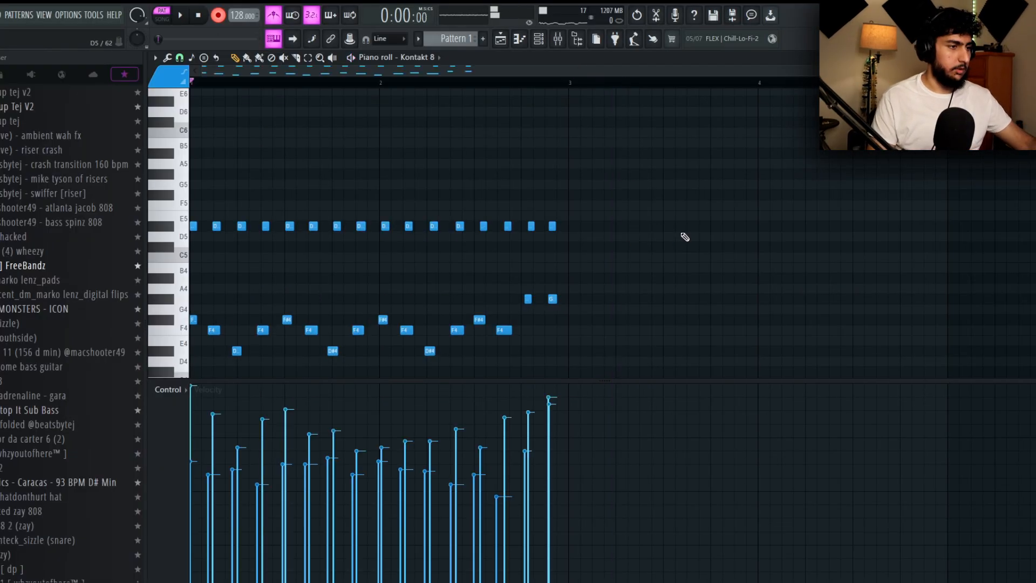
Step: Quantize the recorded notes to the grid and play back the two-bar pattern
{"action": "key", "text": "ctrl+q"}
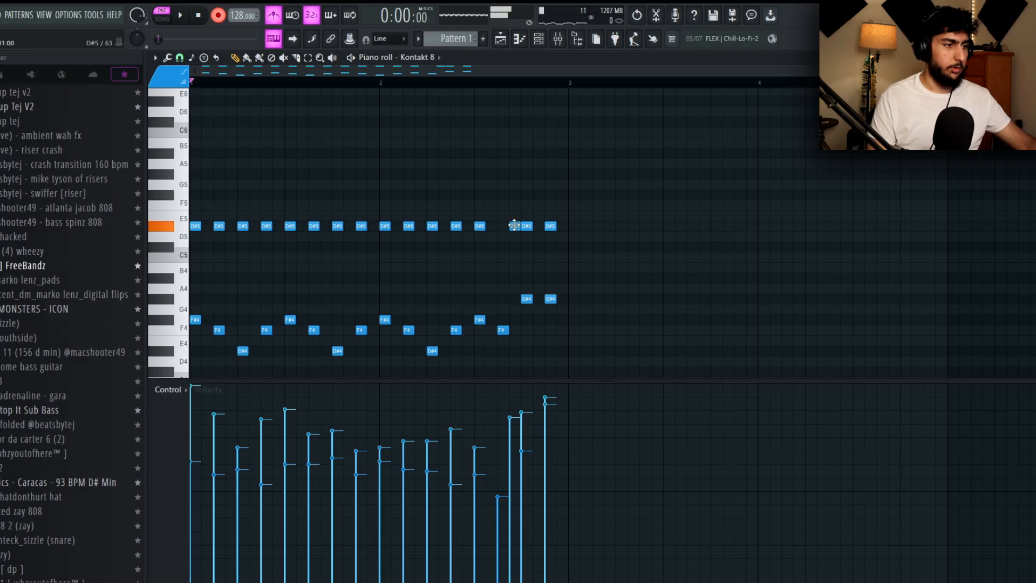
{"action": "scroll", "coordinate": [604, 173], "scroll_direction": "down", "scroll_amount": 4}
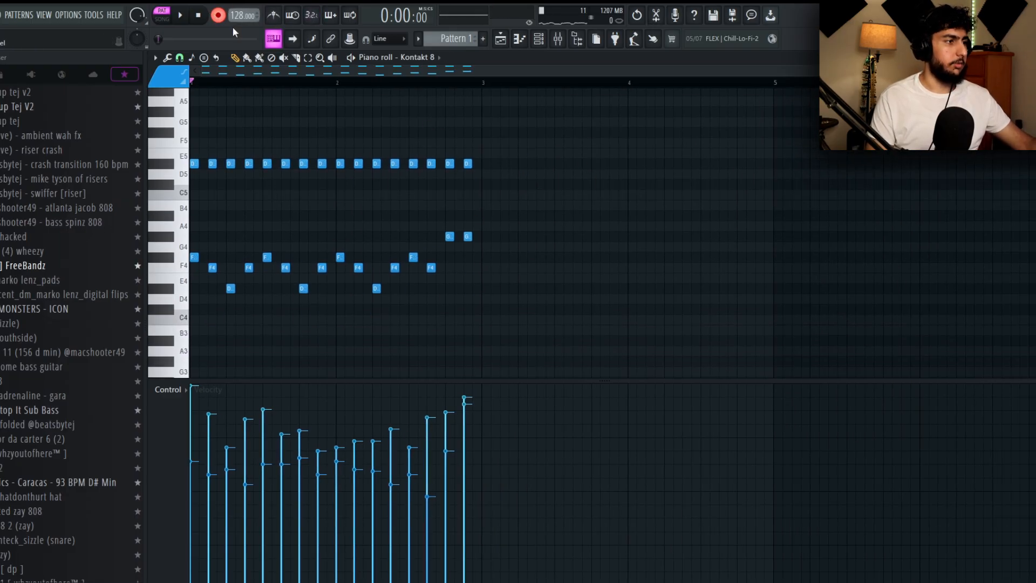
{"action": "key", "text": "space"}
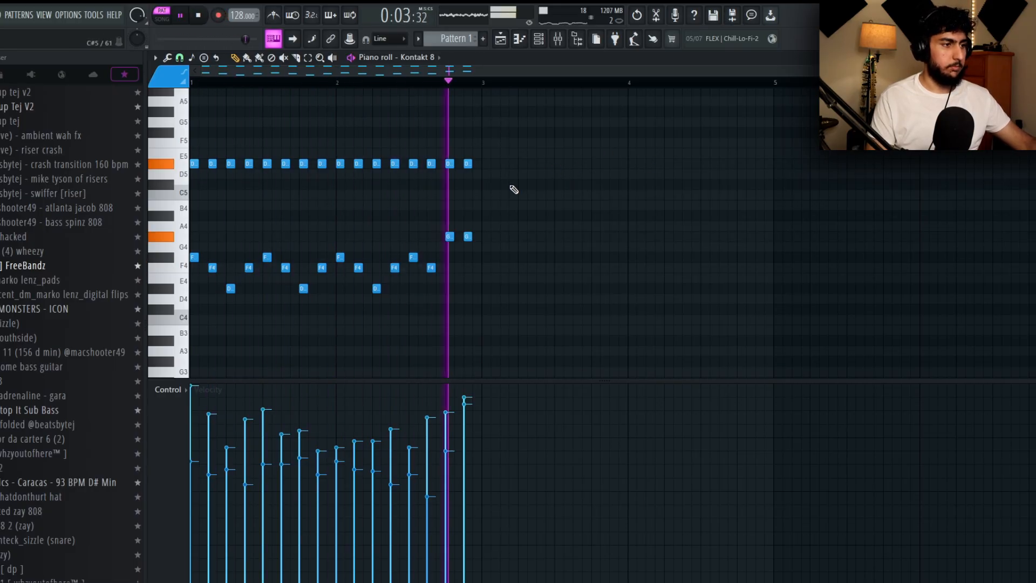
Step: Lower the velocity of the repeated D#5 notes, copy them two octaves down to D#3, and play back the layered pattern
{"action": "left_click_drag", "start_coordinate": [527, 188], "coordinate": [329, 151], "text": "ctrl"}
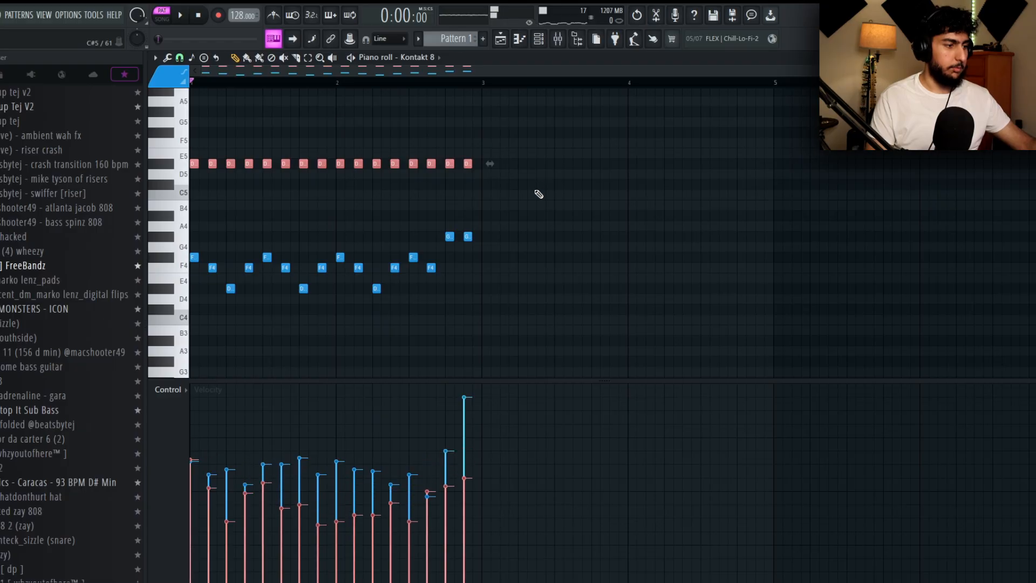
{"action": "scroll", "coordinate": [535, 199], "scroll_direction": "up", "scroll_amount": 3}
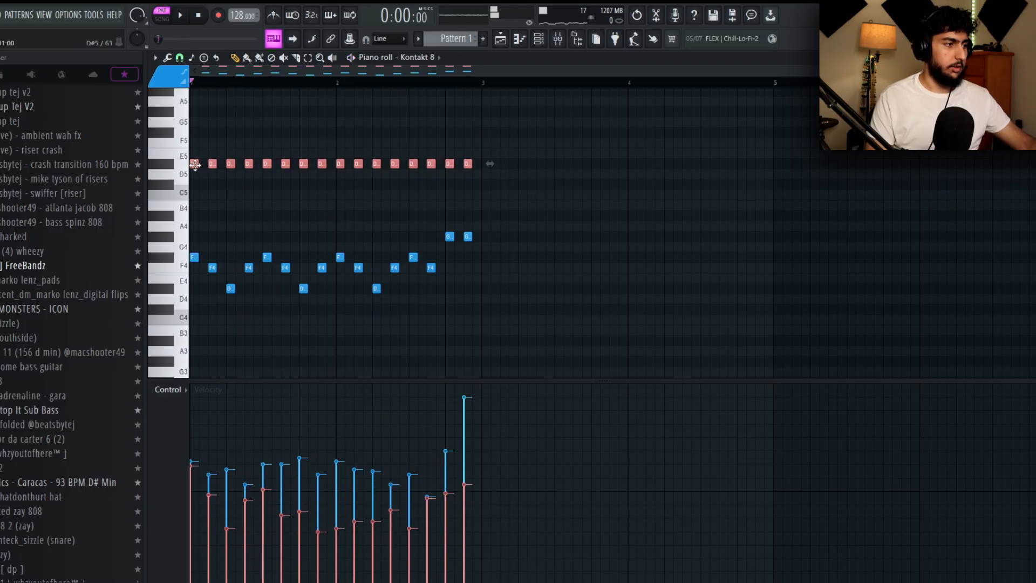
{"action": "left_click_drag", "start_coordinate": [195, 165], "coordinate": [162, 270], "text": "shift"}
{"action": "key", "text": "space"}
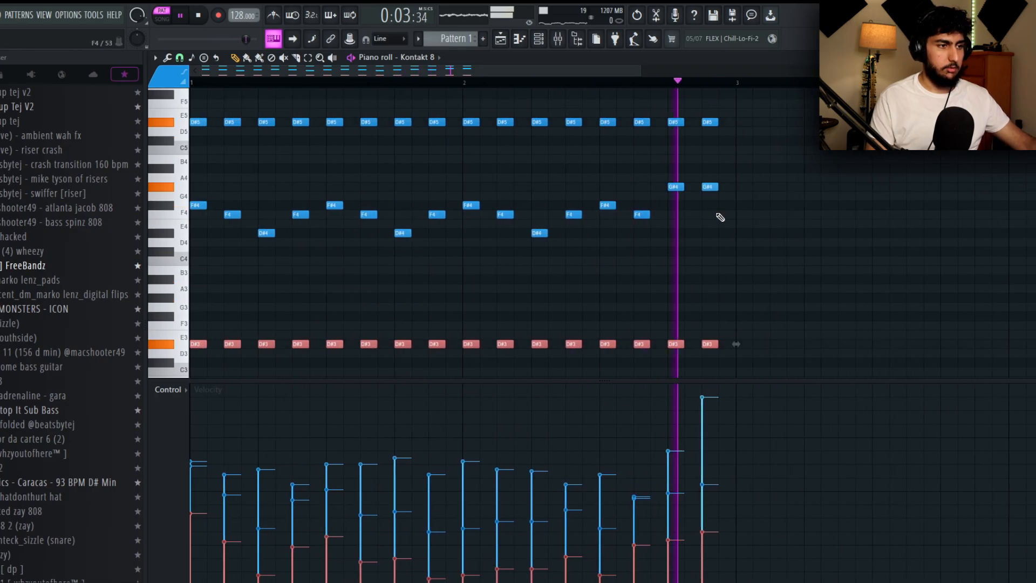
Step: Duplicate the full two-bar pattern repeatedly until the notes fill eight bars, and clear the selection
{"action": "scroll", "coordinate": [712, 183], "scroll_direction": "down", "scroll_amount": 2}
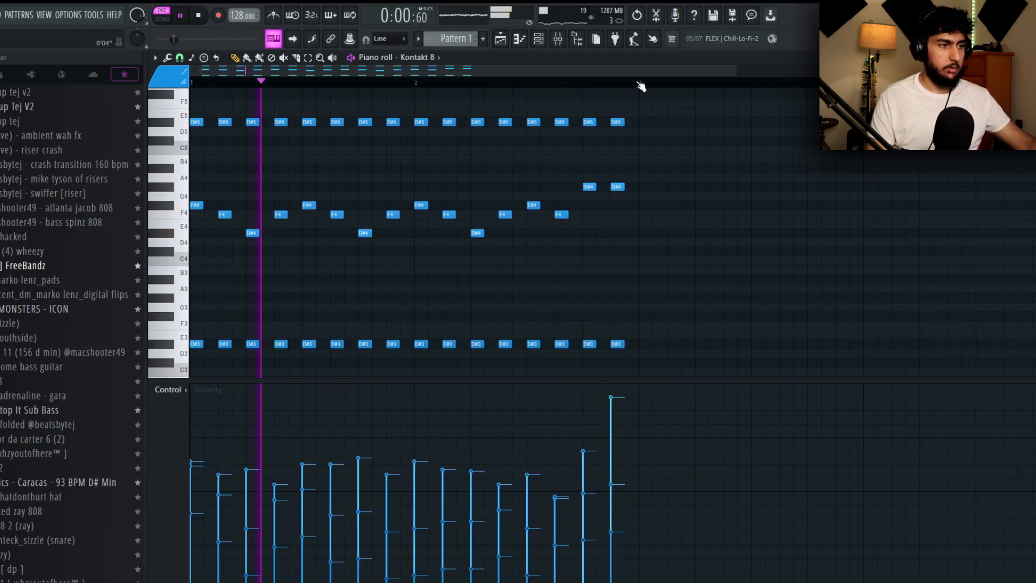
{"action": "key", "text": "ctrl+a"}
{"action": "key", "text": "ctrl+b"}
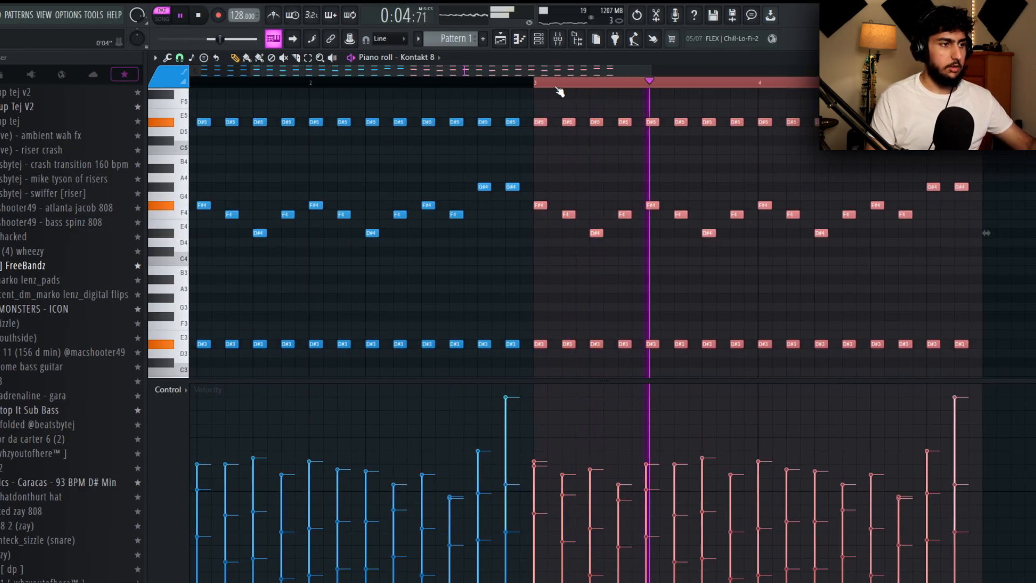
{"action": "key", "text": "ctrl+a"}
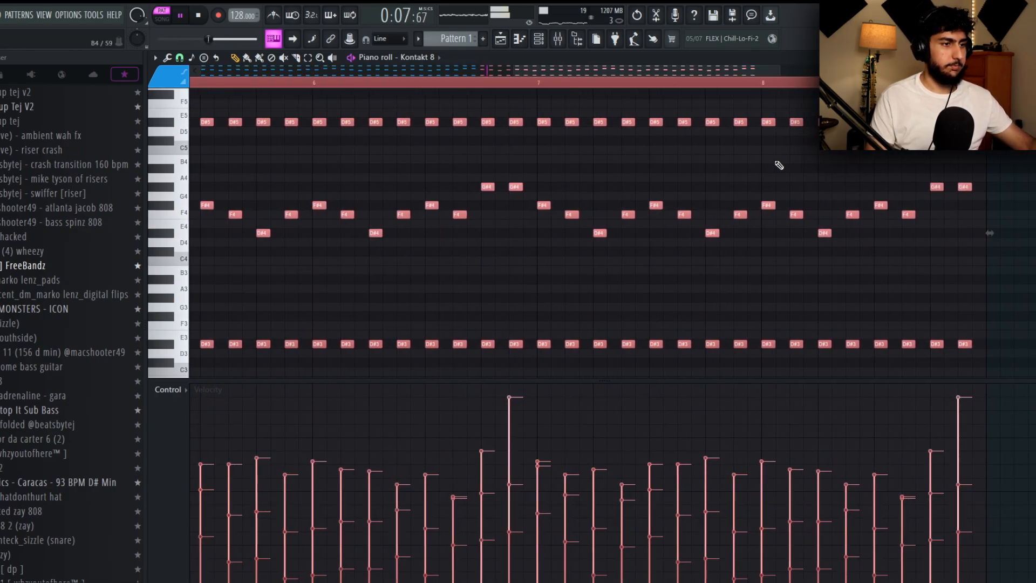
{"action": "key", "text": "ctrl+d"}
{"action": "scroll", "coordinate": [777, 161], "scroll_direction": "down", "scroll_amount": 2}
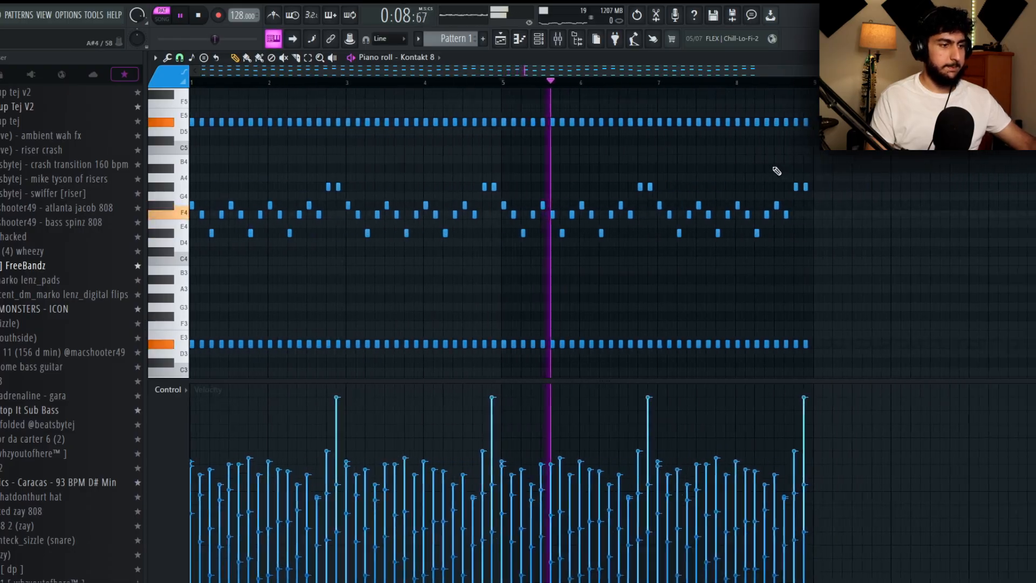
{"action": "scroll", "coordinate": [777, 171], "scroll_direction": "up", "scroll_amount": 2}
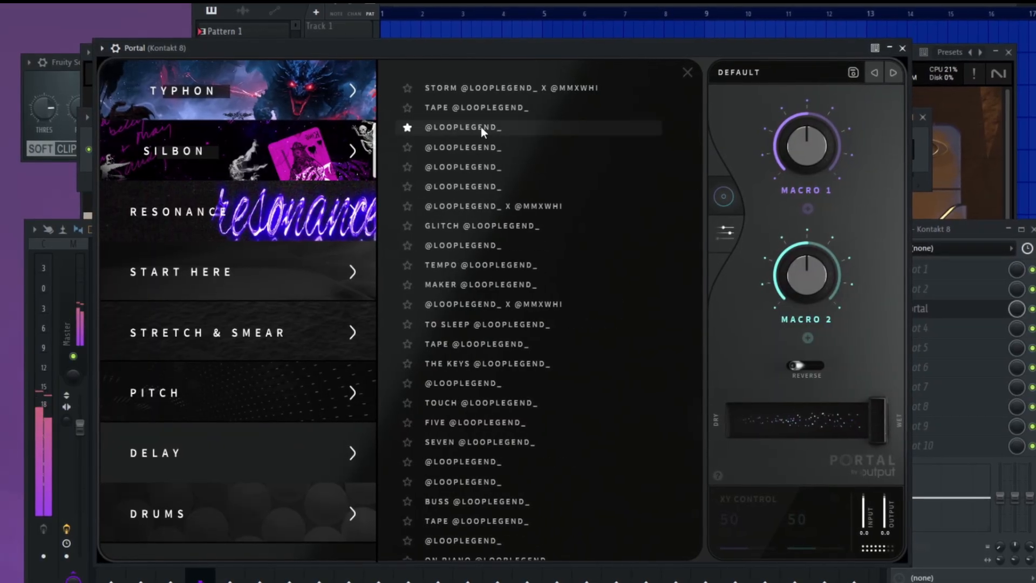
Step: Load the starred preset in the Portal effect on Kontakt 8 and set its dry/wet mix to 26 percent
{"action": "left_click", "coordinate": [507, 105]}
{"action": "left_click", "coordinate": [504, 124]}
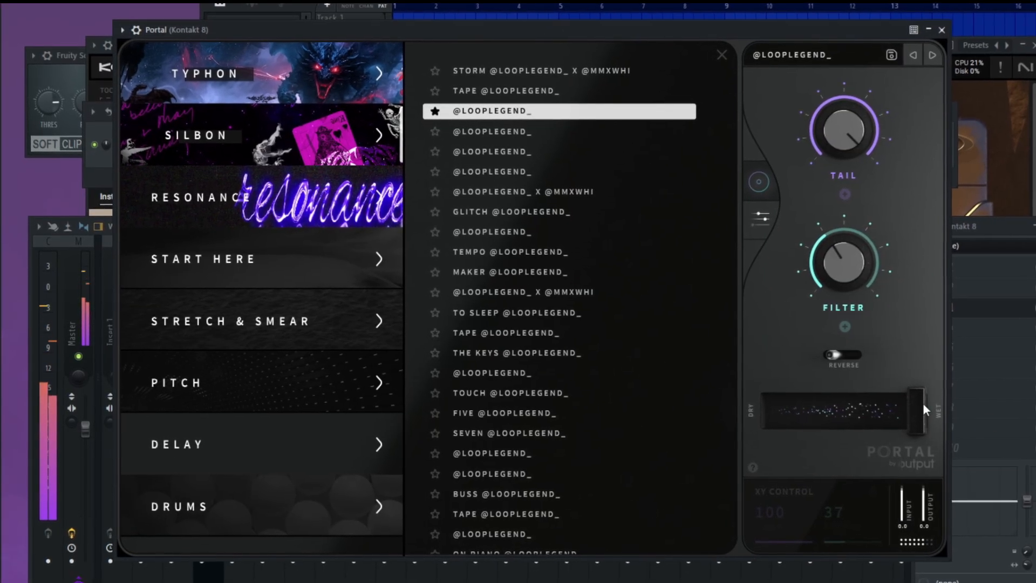
{"action": "left_click_drag", "start_coordinate": [923, 410], "coordinate": [809, 411]}
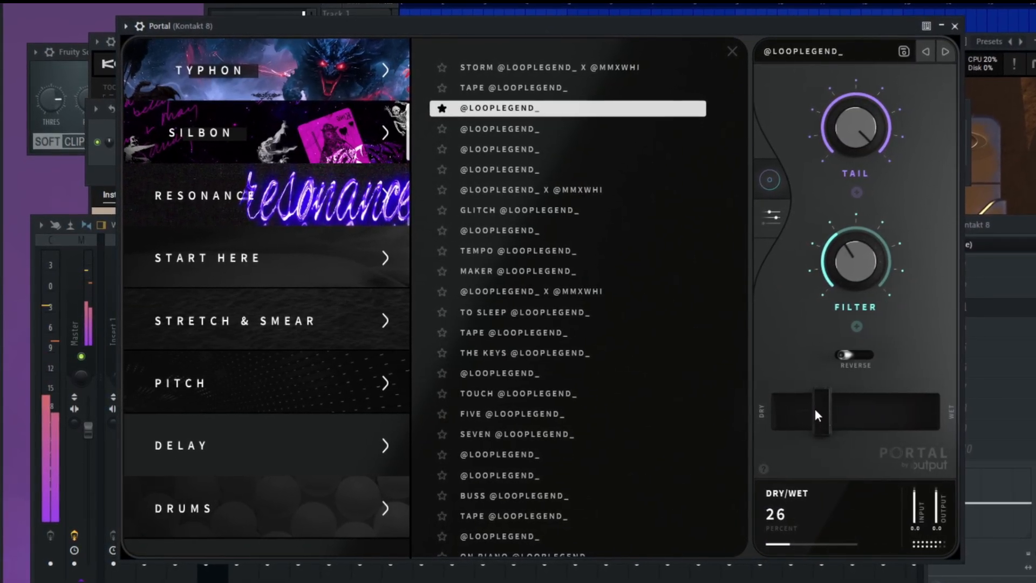
{"action": "left_click", "coordinate": [969, 23]}
Step: Sweep for resonances in Fruity Parametric EQ 2, slightly cutting band 3 in the low mids and band 2 in the bass range
{"action": "left_click_drag", "start_coordinate": [260, 241], "coordinate": [261, 193]}
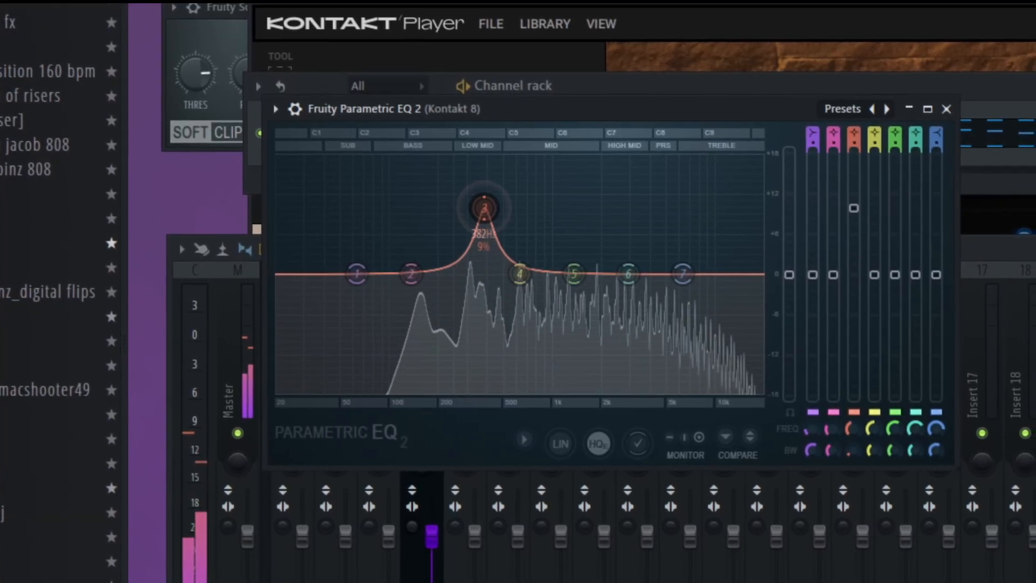
{"action": "left_click_drag", "start_coordinate": [853, 209], "coordinate": [853, 292]}
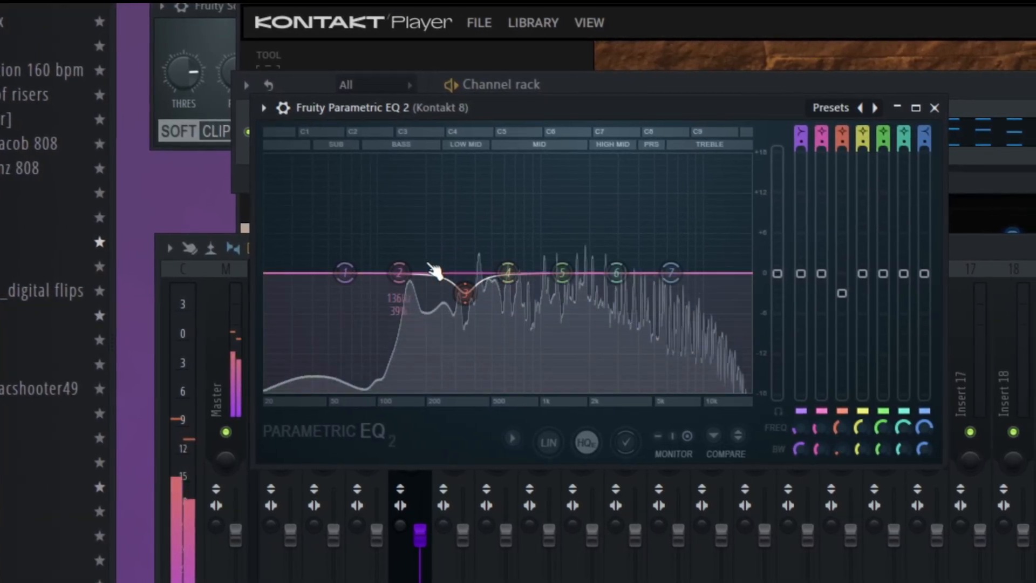
{"action": "left_click_drag", "start_coordinate": [409, 273], "coordinate": [412, 199]}
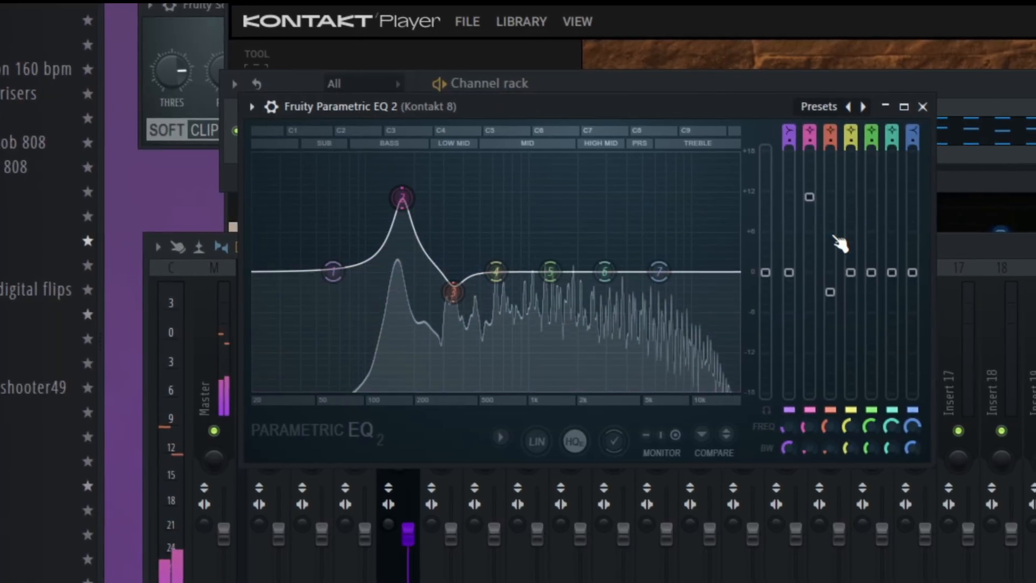
{"action": "left_click_drag", "start_coordinate": [810, 196], "coordinate": [809, 297]}
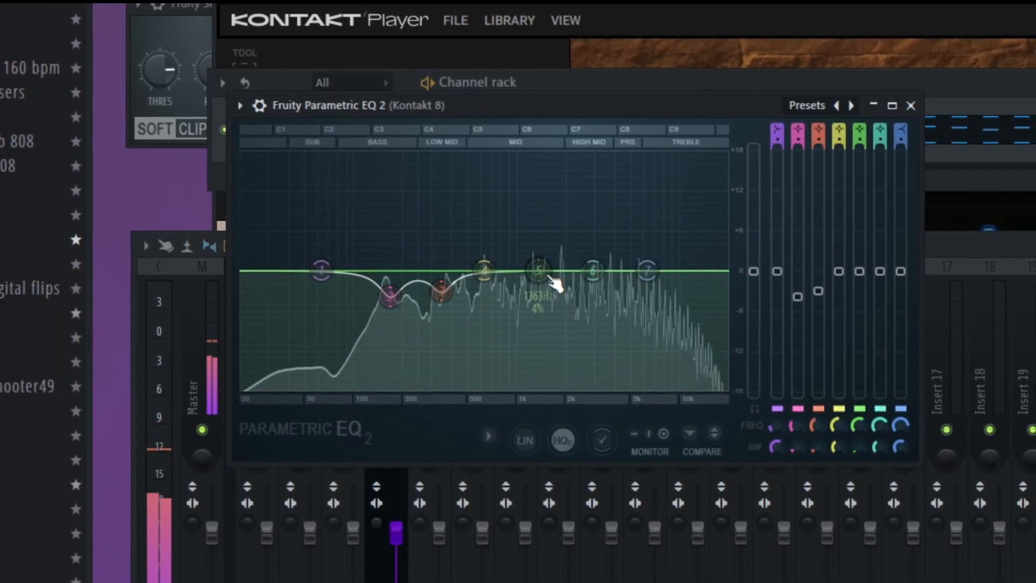
Step: Make a slight narrow cut at 1960 Hz with band 5 and close the equalizer
{"action": "left_click_drag", "start_coordinate": [554, 283], "coordinate": [564, 203]}
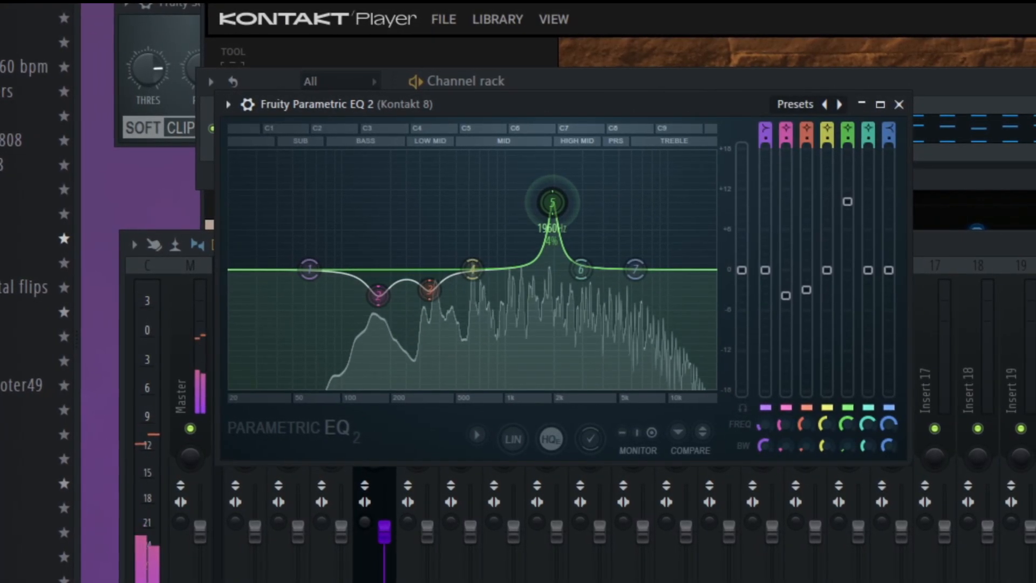
{"action": "left_click_drag", "start_coordinate": [847, 201], "coordinate": [847, 282]}
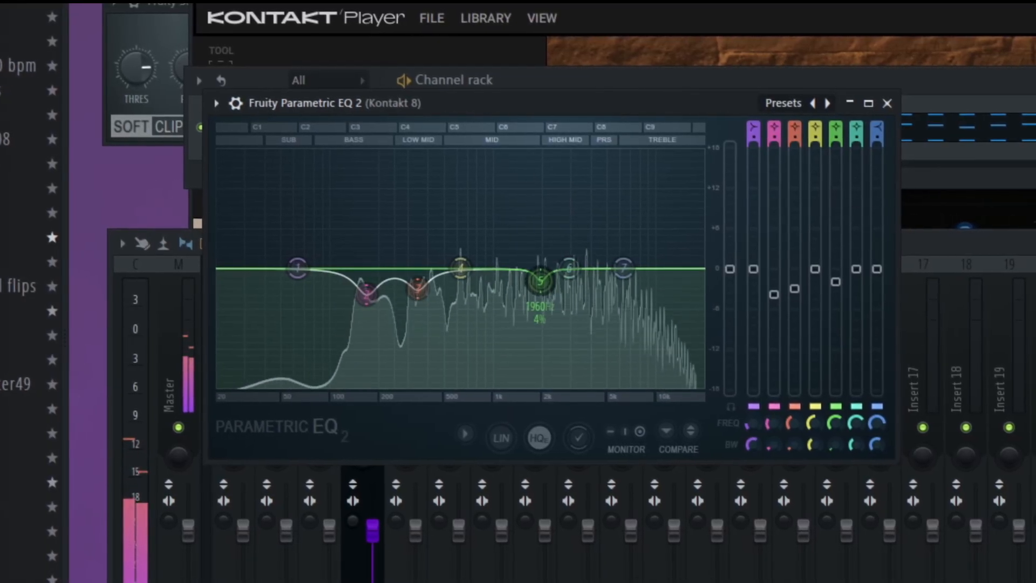
{"action": "left_click", "coordinate": [887, 103]}
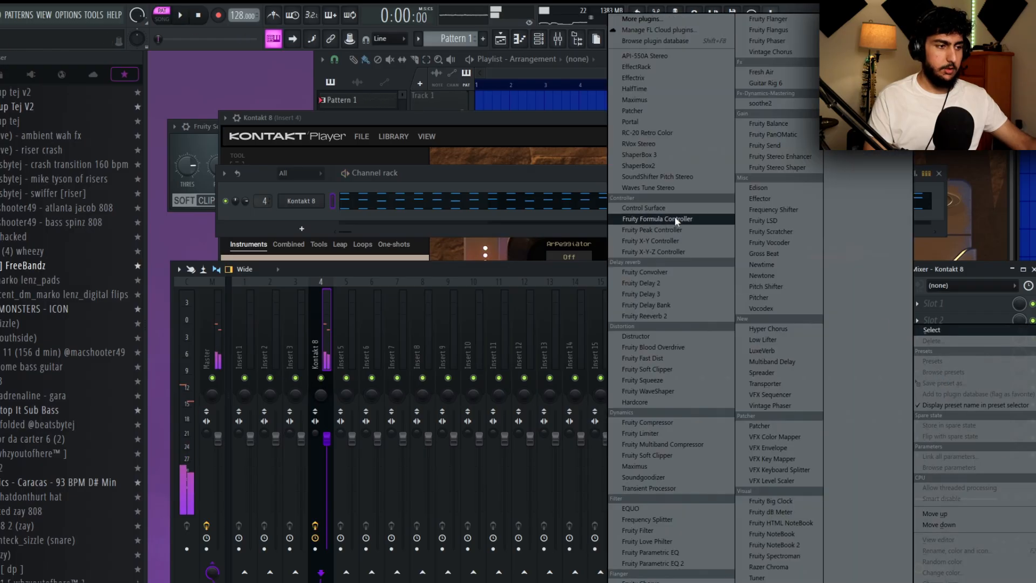
Step: Add Effectrix to the Kontakt 8 mixer track, apply Reverse across all 32 steps, and set the Reverse mix to 25.5%
{"action": "left_click", "coordinate": [662, 82]}
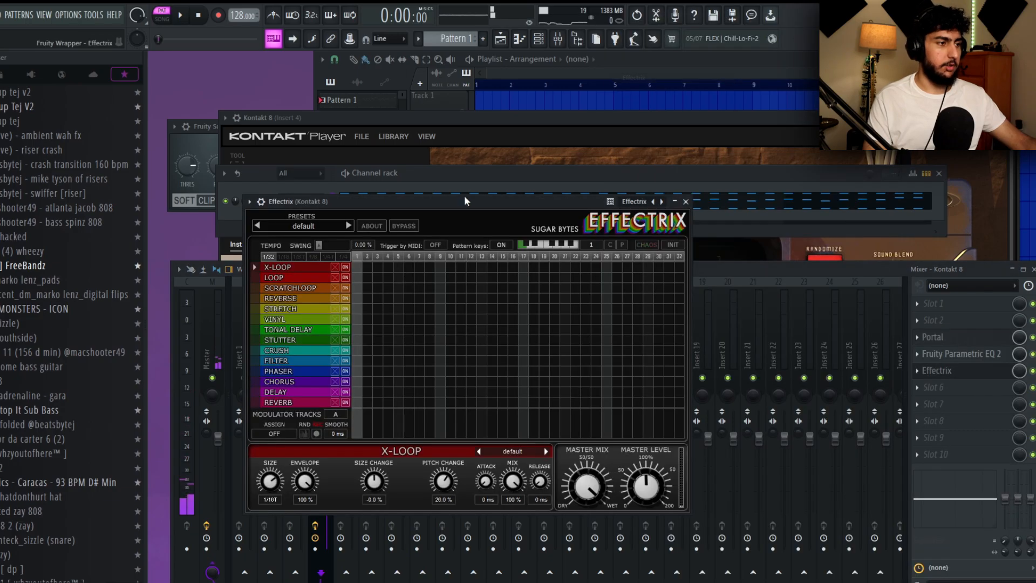
{"action": "left_click_drag", "start_coordinate": [465, 197], "coordinate": [471, 206]}
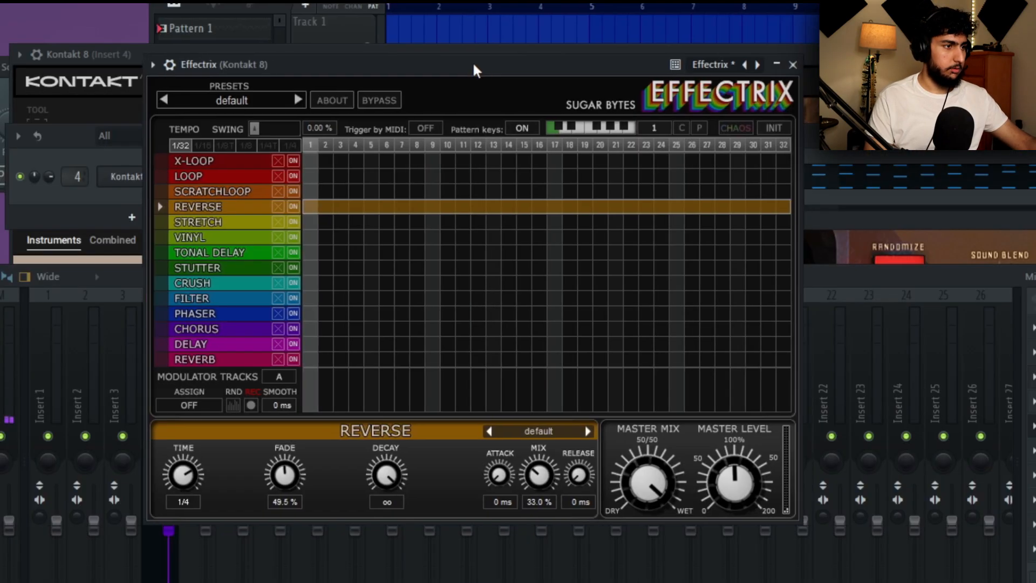
{"action": "left_click_drag", "start_coordinate": [471, 62], "coordinate": [497, 76]}
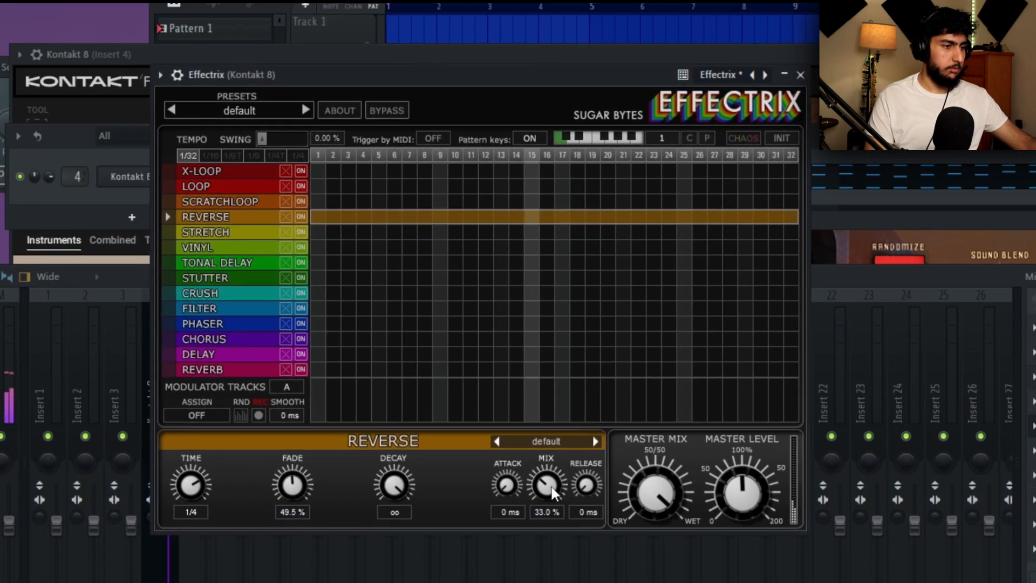
{"action": "mouse_move", "coordinate": [552, 488]}
{"action": "left_mouse_down"}
{"action": "mouse_move", "coordinate": [556, 444]}
{"action": "mouse_move", "coordinate": [564, 497]}
{"action": "left_mouse_up"}
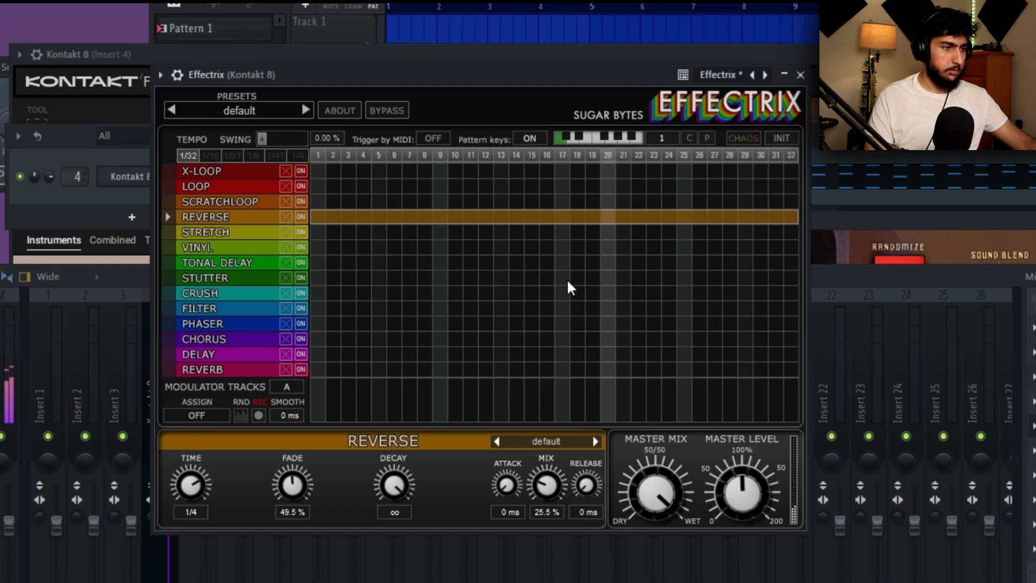
Step: Place Reverb on steps 1–16 and Stretch on steps 17–32 in Effectrix, and set the Stretch mix to 21.5%
{"action": "mouse_move", "coordinate": [561, 369]}
{"action": "left_mouse_down"}
{"action": "mouse_move", "coordinate": [313, 369]}
{"action": "mouse_move", "coordinate": [564, 370]}
{"action": "mouse_move", "coordinate": [550, 369]}
{"action": "left_mouse_up"}
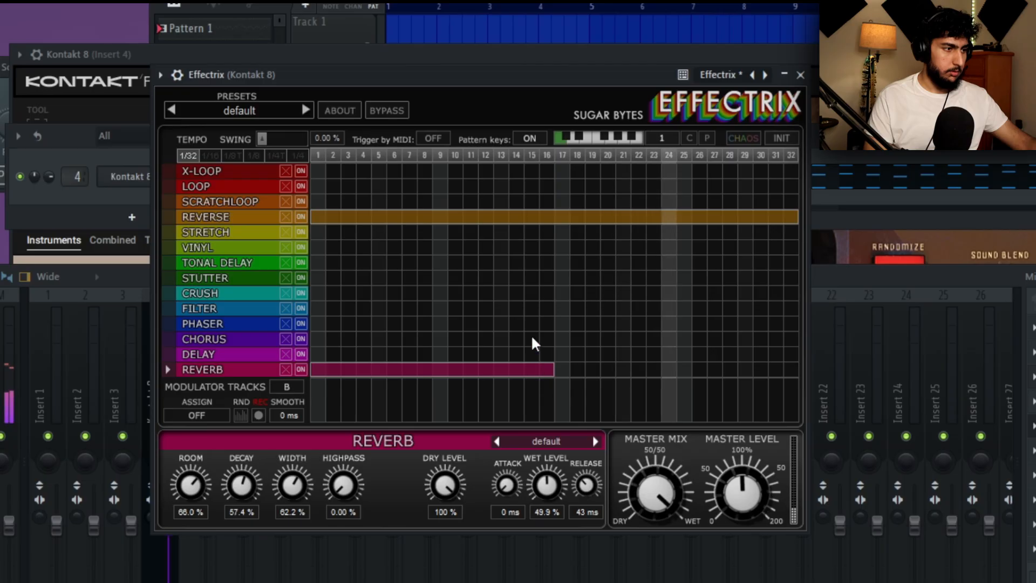
{"action": "left_click_drag", "start_coordinate": [556, 232], "coordinate": [832, 234]}
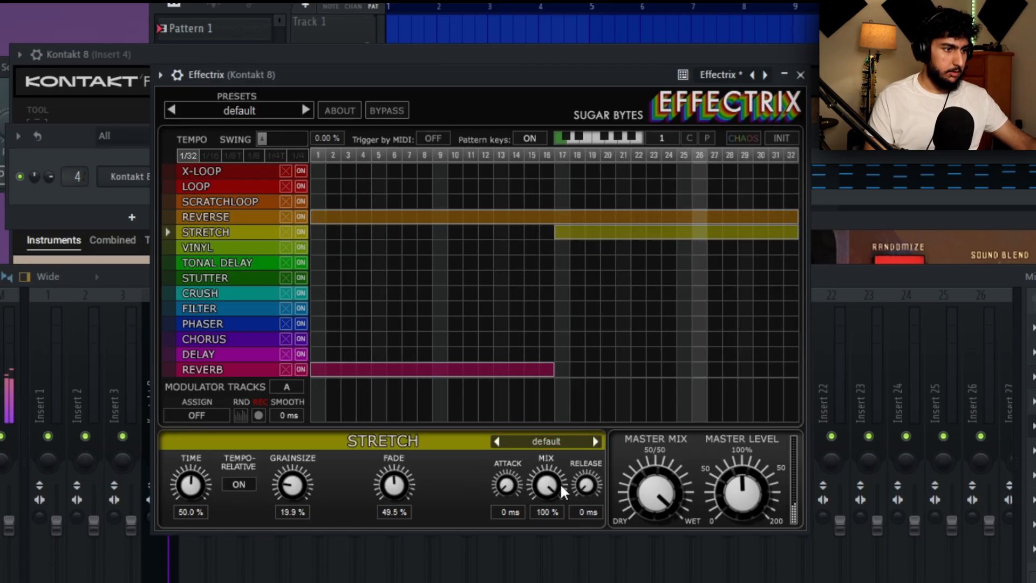
{"action": "left_click_drag", "start_coordinate": [559, 483], "coordinate": [559, 516]}
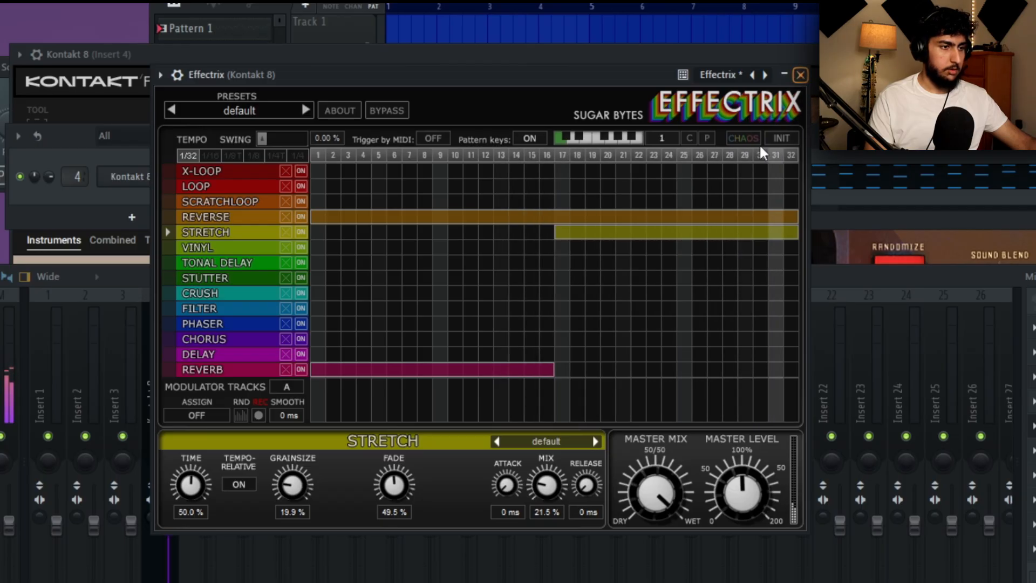
Step: Swap the two Effectrix blocks so that Stretch covers steps 1–16 and Reverb covers steps 17–32
{"action": "left_click_drag", "start_coordinate": [415, 369], "coordinate": [659, 262]}
{"action": "left_click_drag", "start_coordinate": [607, 232], "coordinate": [257, 251]}
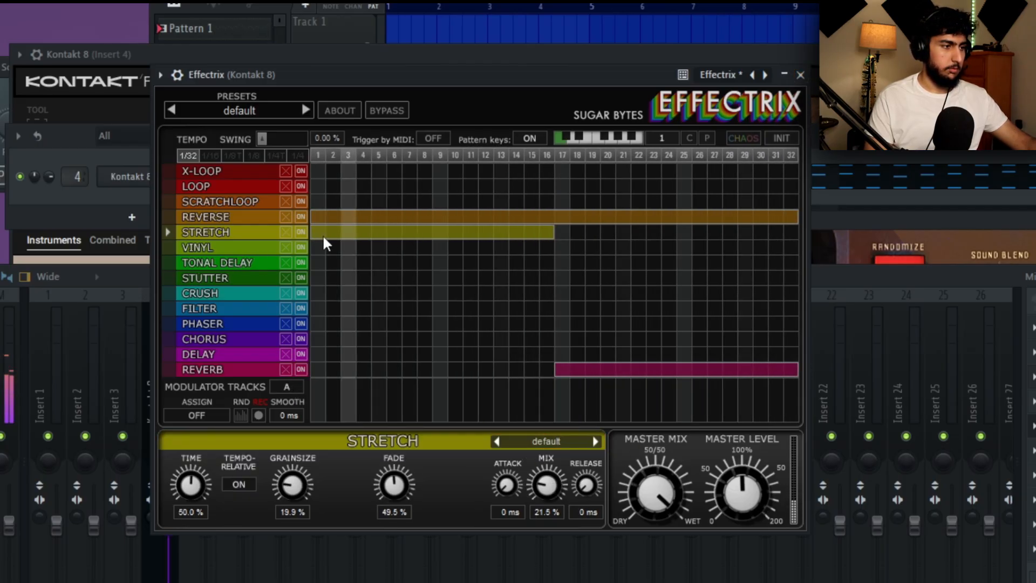
{"action": "left_click", "coordinate": [259, 216]}
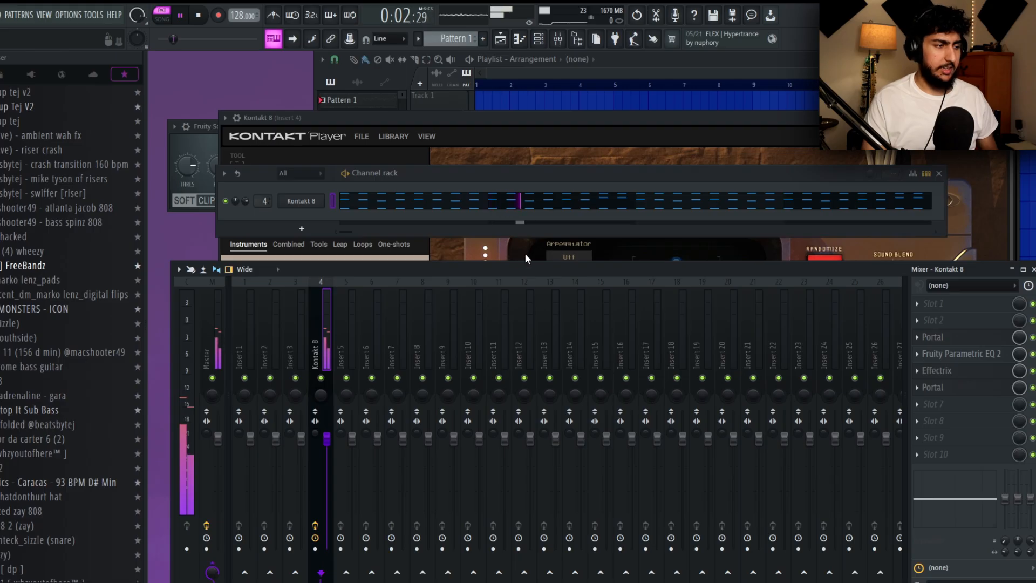
Step: Stop playback and clone the Kontakt 8 channel
{"action": "key", "text": "space"}
{"action": "left_click", "coordinate": [315, 201]}
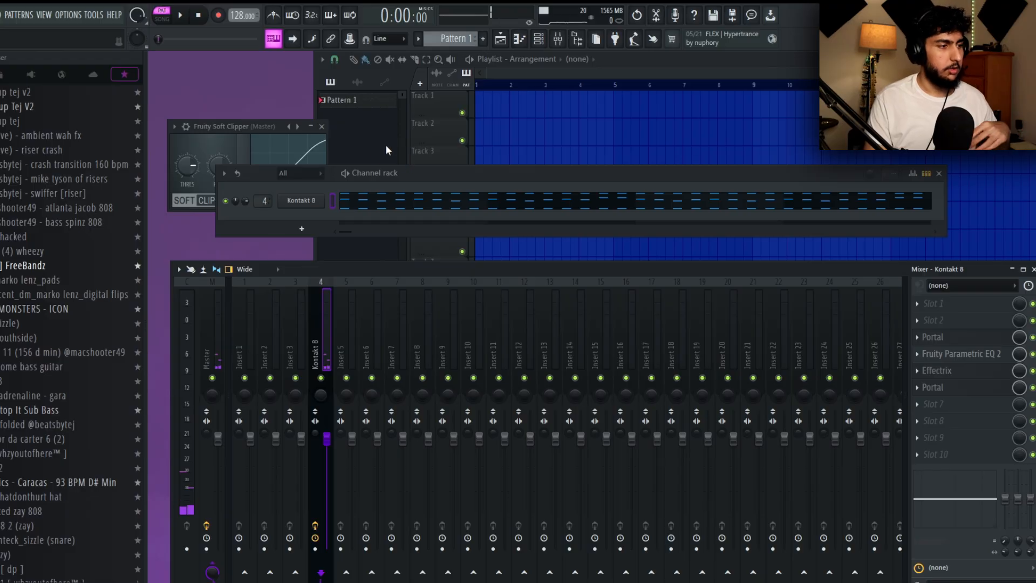
{"action": "right_click", "coordinate": [312, 204]}
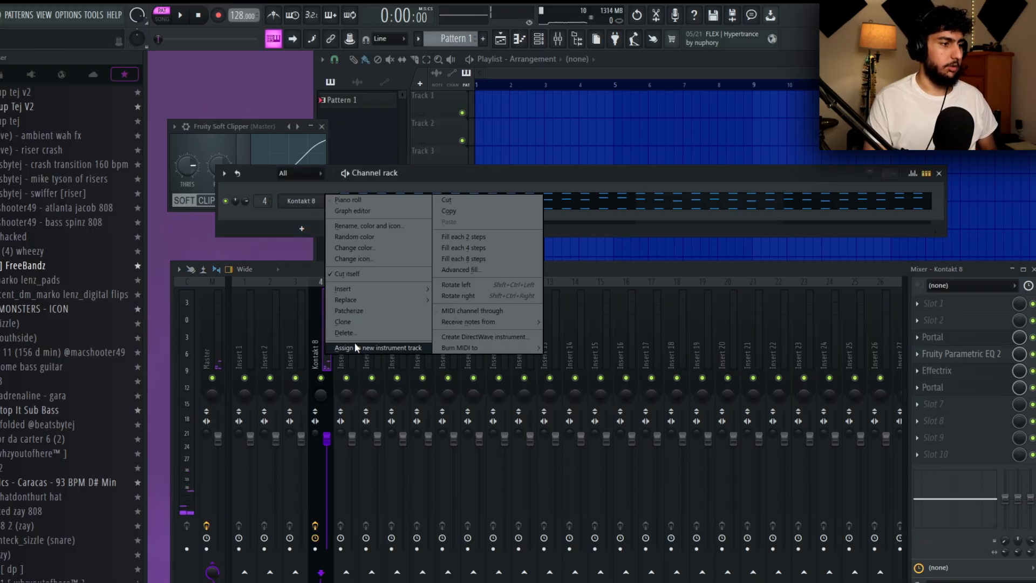
{"action": "left_click", "coordinate": [345, 322]}
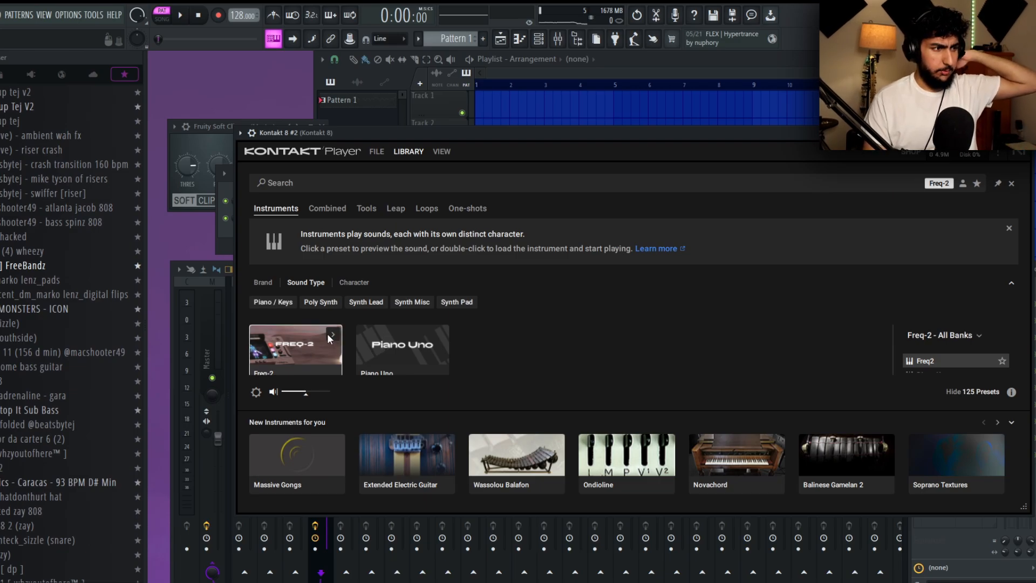
Step: Open FREQ-2's Keys bank in the cloned Kontakt and try the Binary Waves Keys and Birds Piano presets
{"action": "left_click", "coordinate": [328, 335]}
{"action": "left_click", "coordinate": [290, 313]}
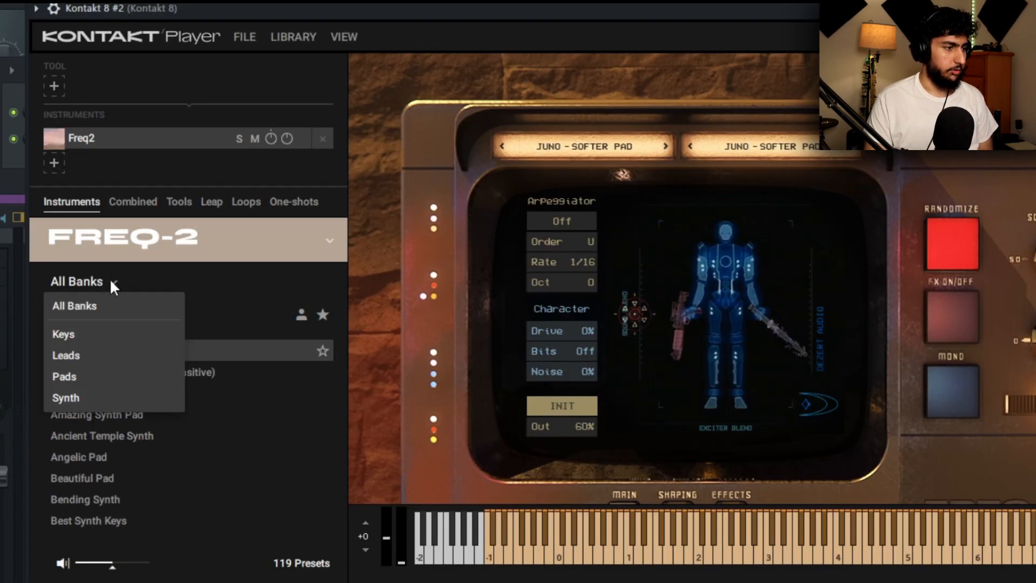
{"action": "left_click", "coordinate": [89, 336]}
{"action": "scroll", "coordinate": [200, 386], "scroll_direction": "down", "scroll_amount": 1}
{"action": "scroll", "coordinate": [172, 397], "scroll_direction": "up", "scroll_amount": 1}
{"action": "left_click", "coordinate": [166, 392]}
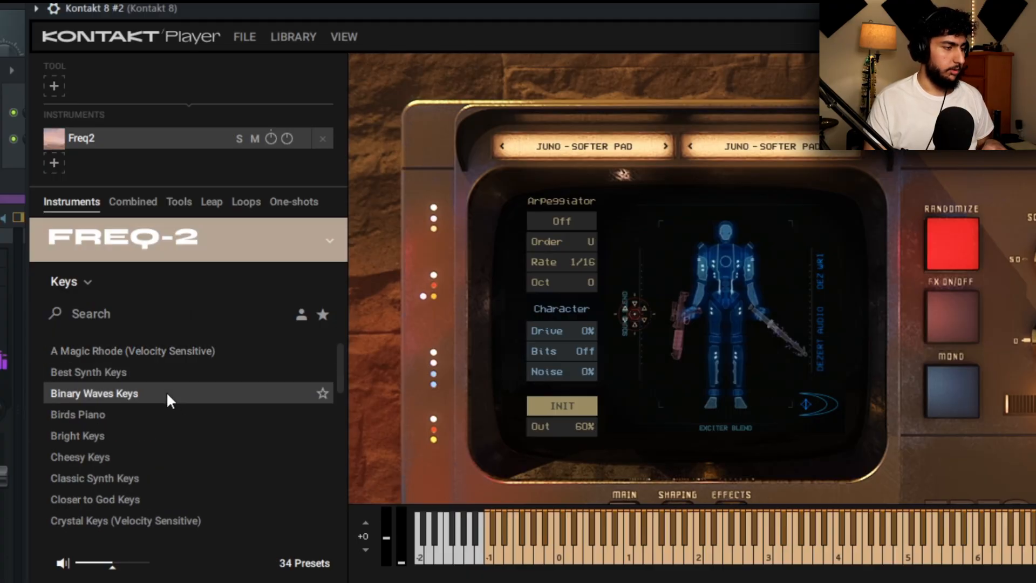
{"action": "left_click", "coordinate": [148, 419]}
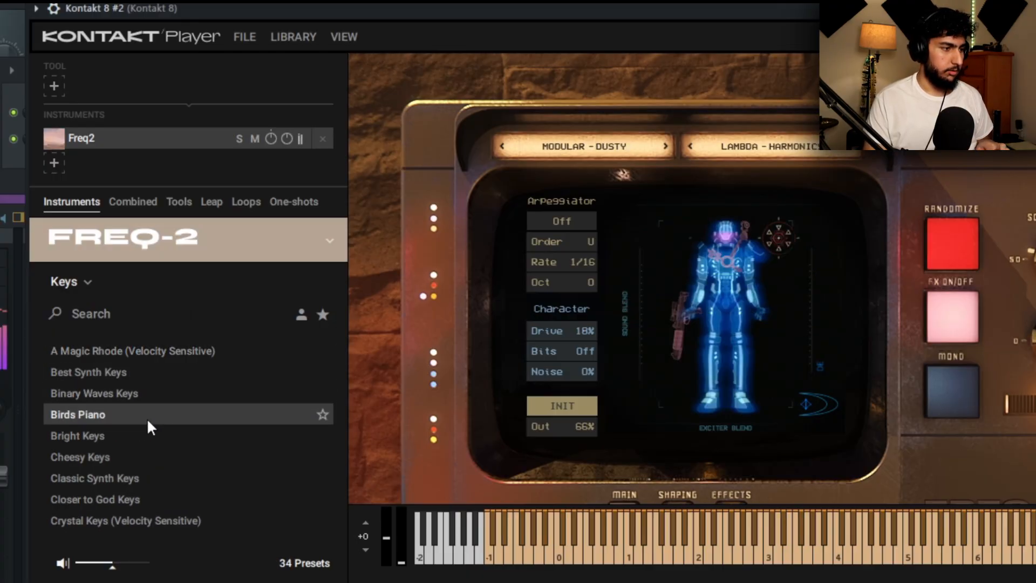
Step: Load the Crystal Keys (Velocity Sensitive) preset in the cloned Kontakt
{"action": "scroll", "coordinate": [145, 430], "scroll_direction": "down", "scroll_amount": 3}
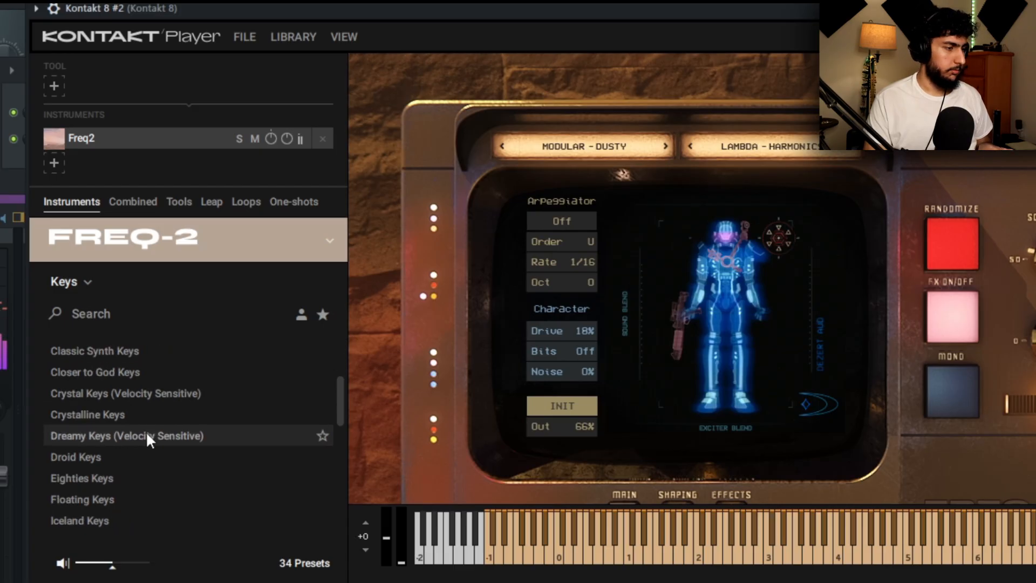
{"action": "scroll", "coordinate": [143, 430], "scroll_direction": "up", "scroll_amount": 3}
{"action": "scroll", "coordinate": [143, 430], "scroll_direction": "down", "scroll_amount": 1}
{"action": "left_click", "coordinate": [142, 435]}
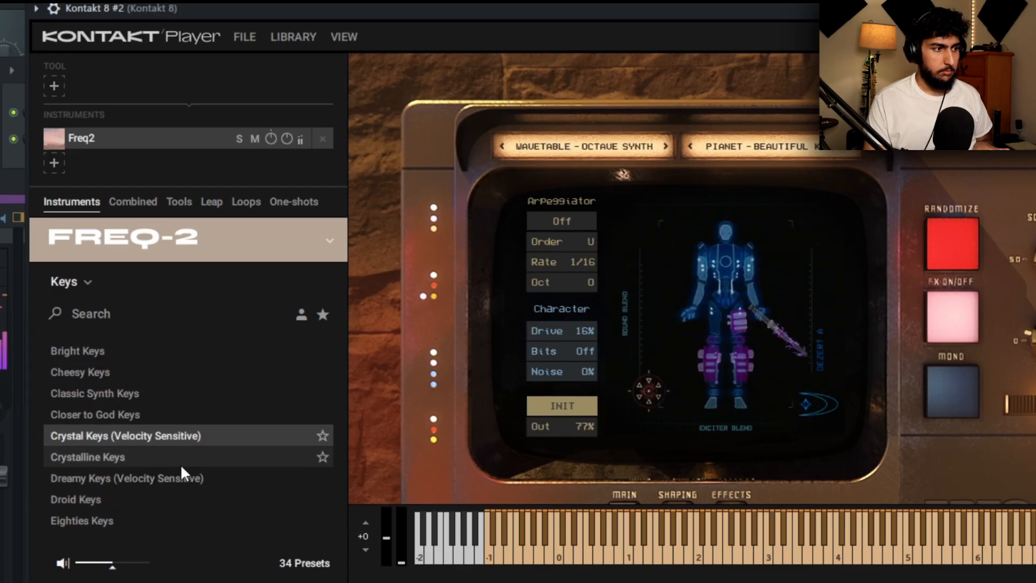
Step: Route the Kontakt 8 #2 channel to mixer insert 5
{"action": "key", "text": "F6"}
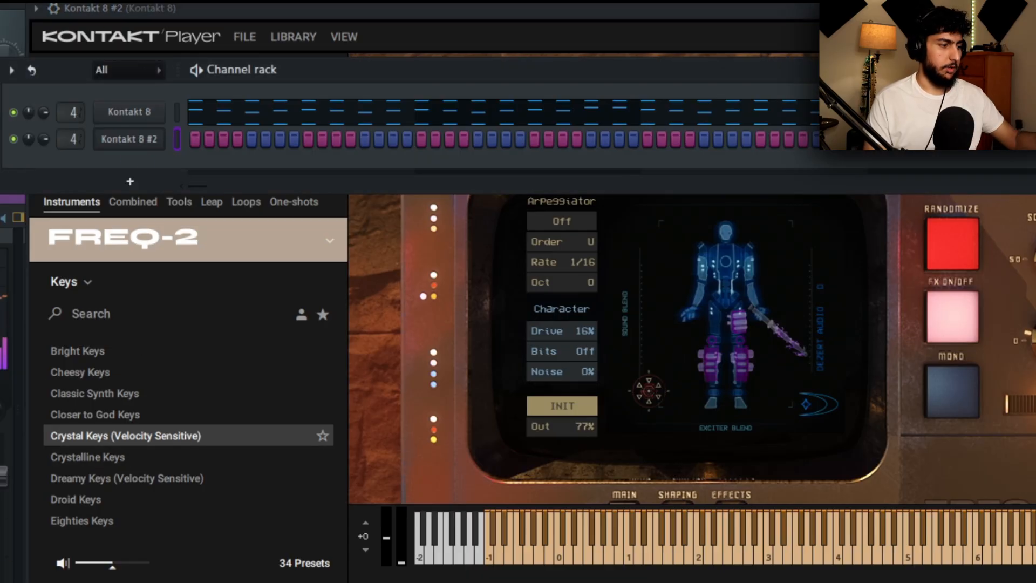
{"action": "key", "text": "F9"}
{"action": "left_click", "coordinate": [206, 363]}
{"action": "key", "text": "ctrl+l"}
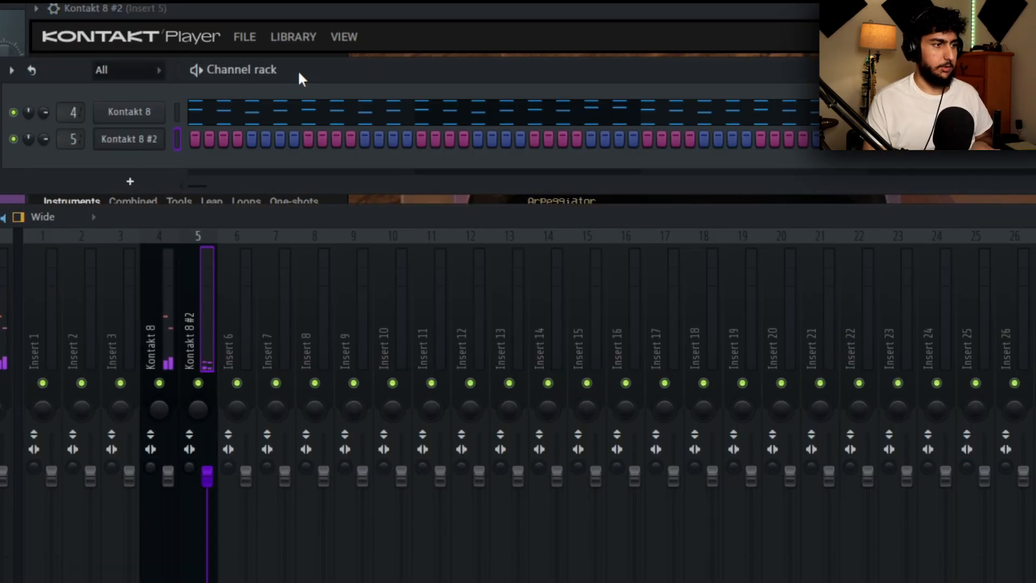
Step: Record a Kontakt 8 #2 part of repeated D#5 hits with higher notes above, in the second halves of bars 2 and 4
{"action": "left_click", "coordinate": [138, 141]}
{"action": "key", "text": "F7"}
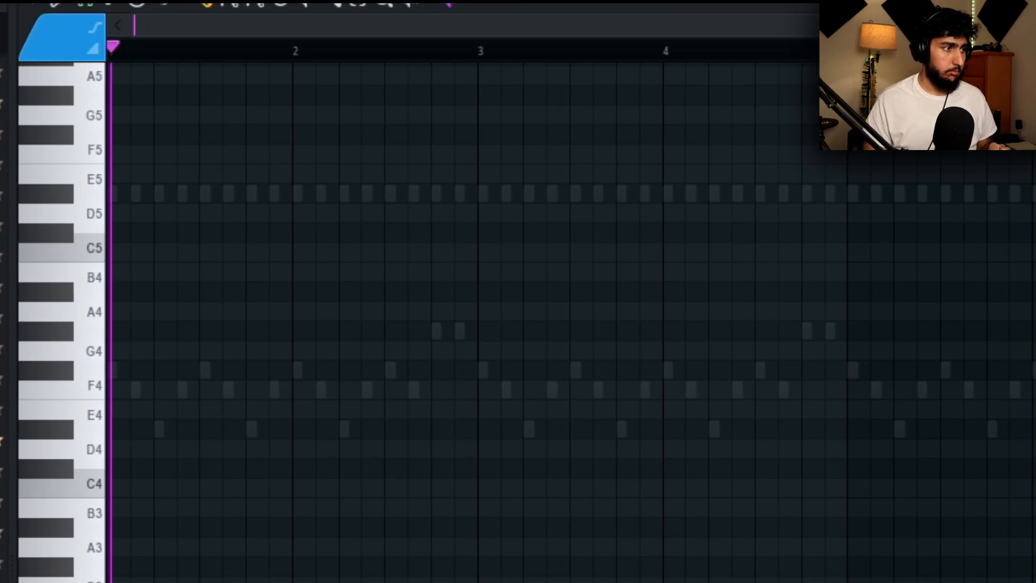
{"action": "key", "text": "space"}
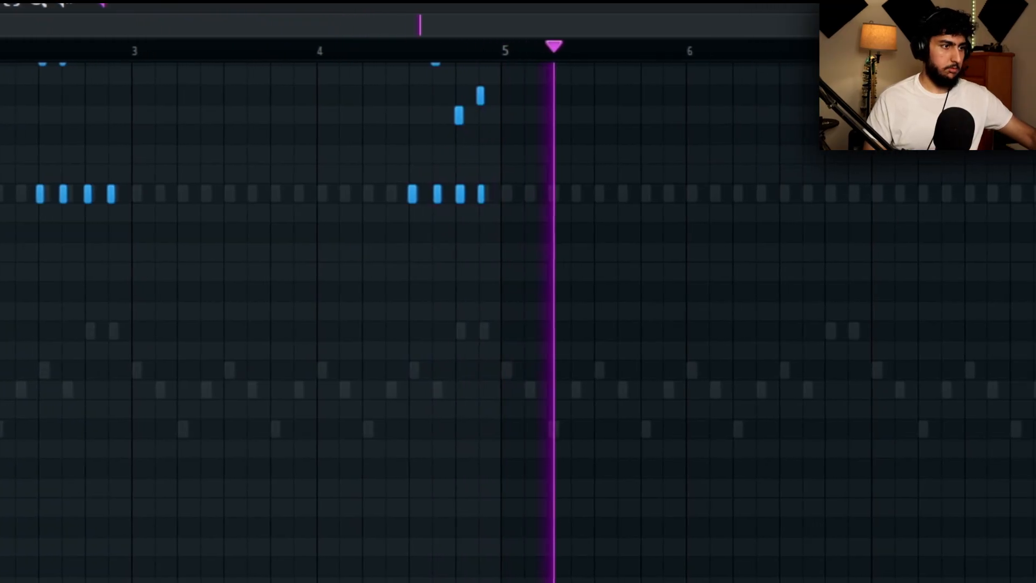
{"action": "key", "text": "space"}
Step: Align the recorded notes to the grid with the bar 4 G5 note lowered to F#5, and set the tempo to 127 BPM
{"action": "scroll", "coordinate": [296, 116], "scroll_direction": "up", "scroll_amount": 3, "text": "ctrl"}
{"action": "scroll", "coordinate": [792, 171], "scroll_direction": "up", "scroll_amount": 3}
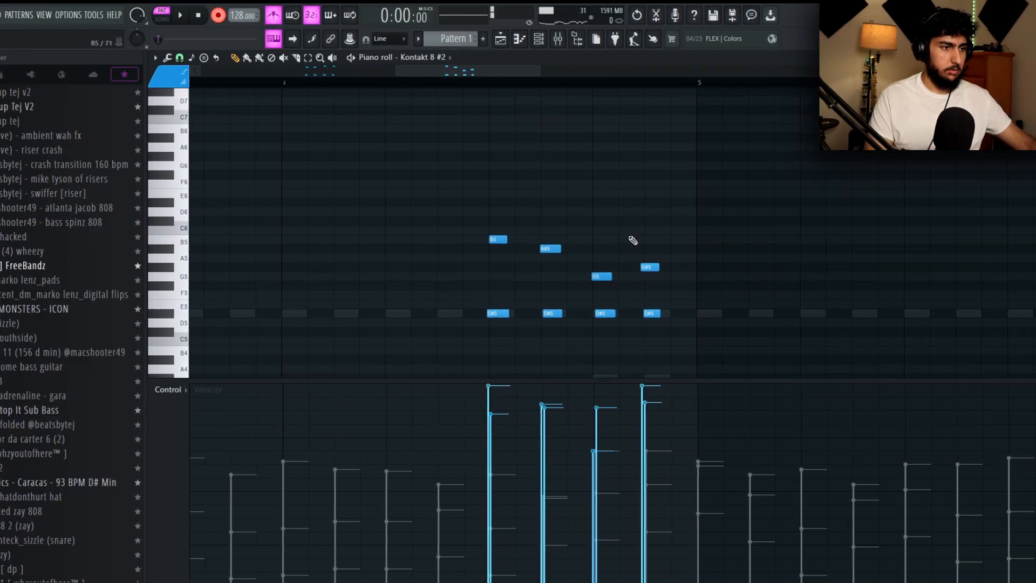
{"action": "scroll", "coordinate": [631, 238], "scroll_direction": "down", "scroll_amount": 3}
{"action": "scroll", "coordinate": [648, 227], "scroll_direction": "up", "scroll_amount": 4}
{"action": "scroll", "coordinate": [602, 261], "scroll_direction": "down", "scroll_amount": 1}
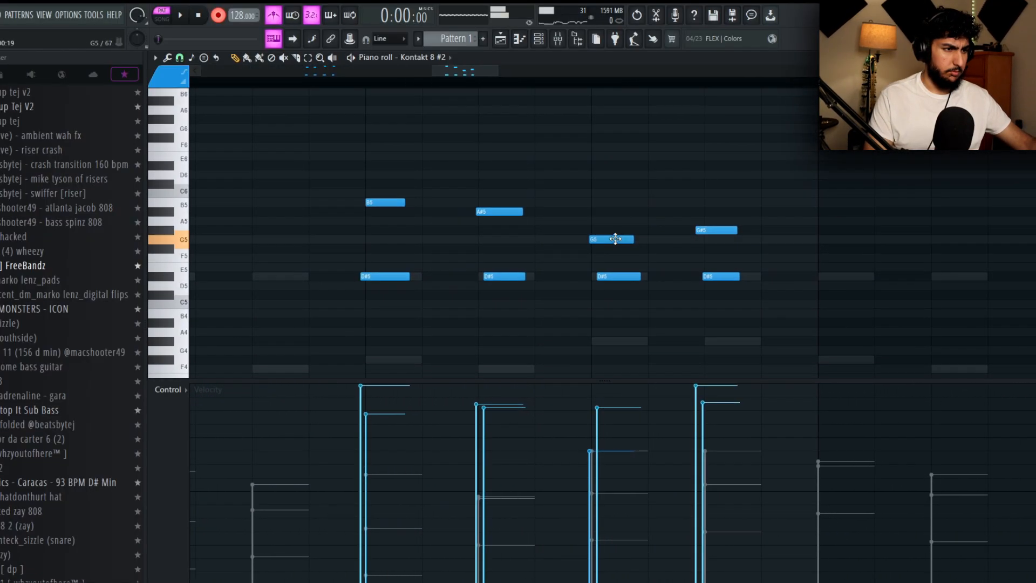
{"action": "scroll", "coordinate": [736, 180], "scroll_direction": "down", "scroll_amount": 4}
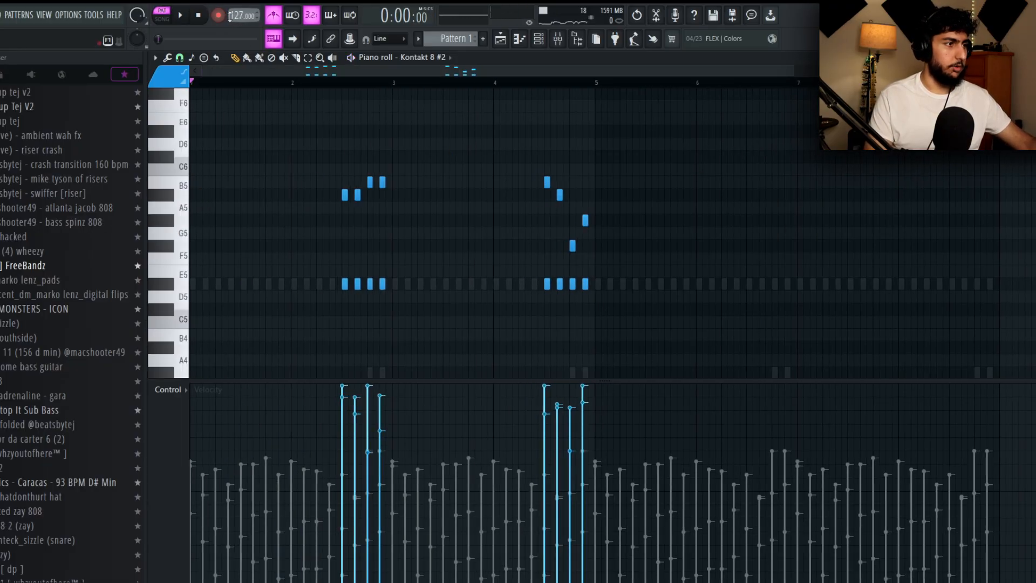
Step: Extend all the recorded notes to fill their steps and lower their velocities slightly
{"action": "key", "text": "space"}
{"action": "scroll", "coordinate": [543, 185], "scroll_direction": "down", "scroll_amount": 2}
{"action": "scroll", "coordinate": [615, 185], "scroll_direction": "up", "scroll_amount": 3}
{"action": "key", "text": "ctrl+a"}
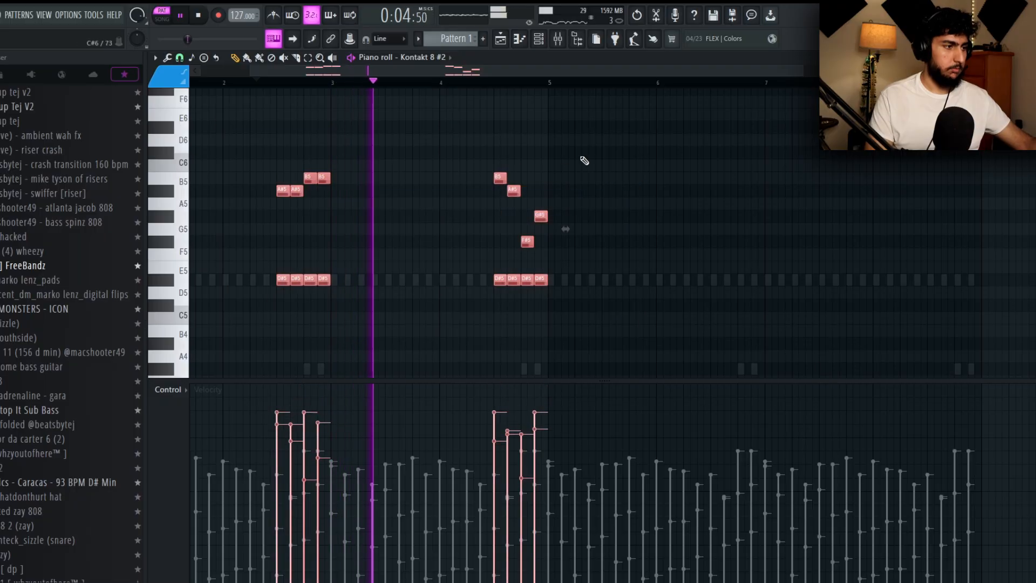
{"action": "key", "text": "ctrl+d"}
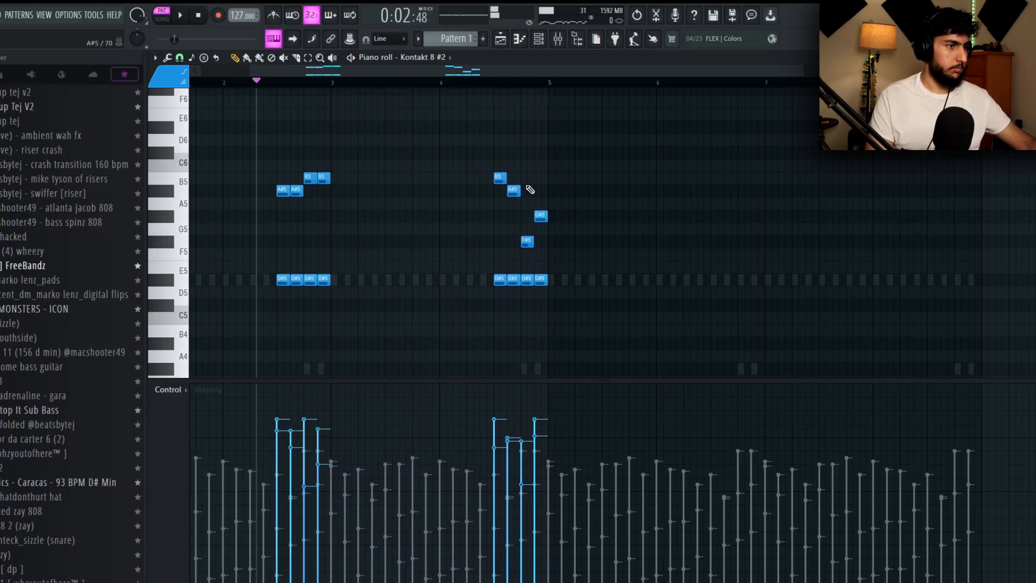
Step: Raise the last upper note of bar 4 to A#5 and duplicate the four-bar phrase into bars 5–8
{"action": "left_click", "coordinate": [490, 84]}
{"action": "scroll", "coordinate": [497, 88], "scroll_direction": "down", "scroll_amount": 2}
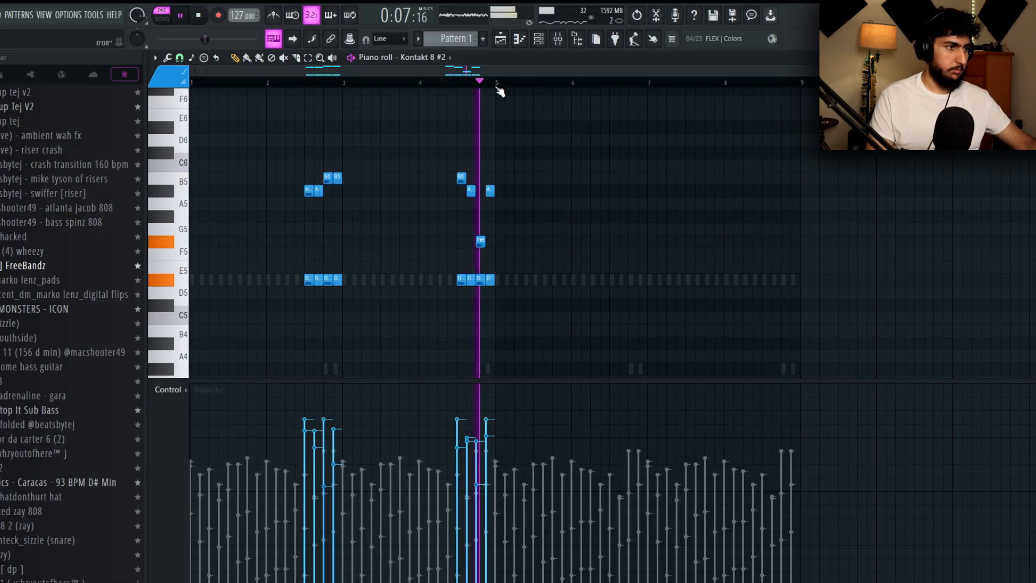
{"action": "key", "text": "ctrl+a"}
{"action": "key", "text": "ctrl+b"}
{"action": "key", "text": "ctrl+d"}
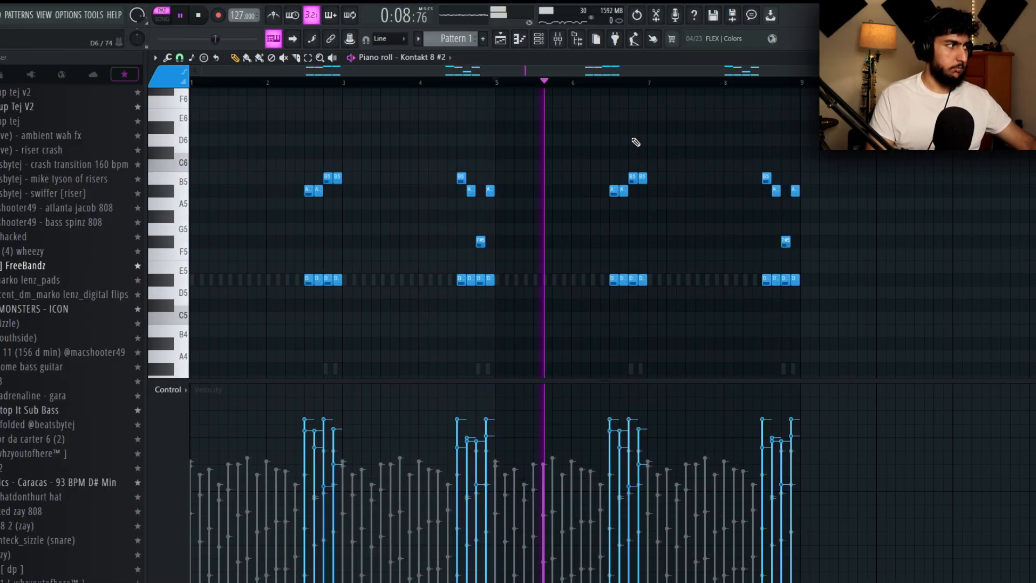
{"action": "key", "text": "space"}
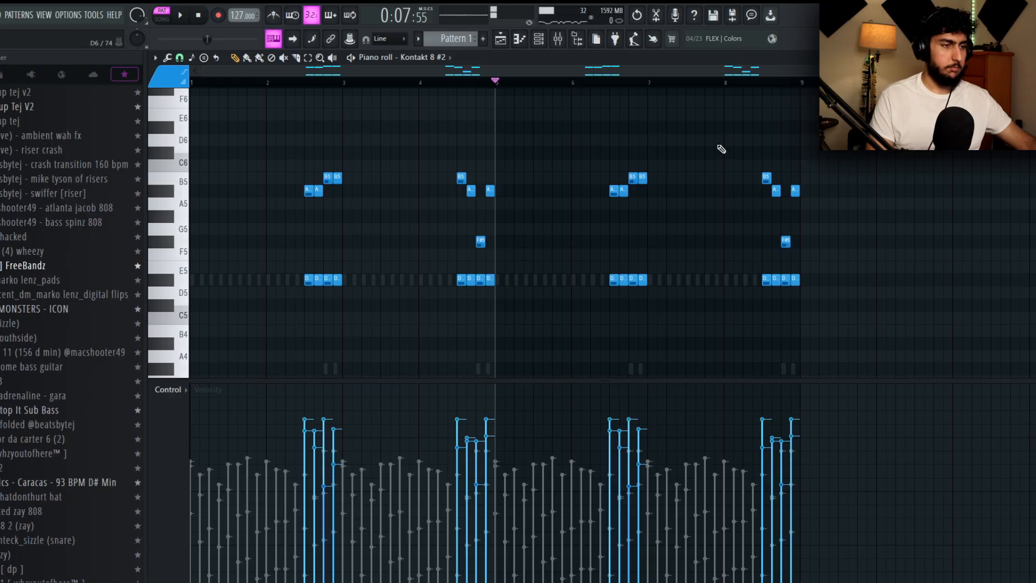
Step: Lower the last upper note of bar 4 to G5 and play the phrase back
{"action": "scroll", "coordinate": [480, 238], "scroll_direction": "up", "scroll_amount": 2}
{"action": "key", "text": "space"}
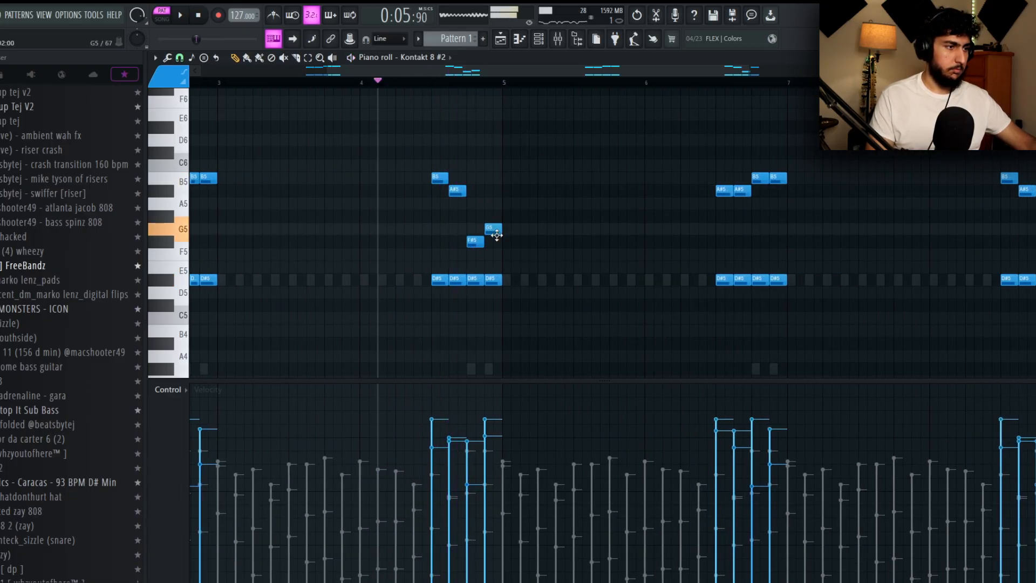
{"action": "key", "text": "space"}
{"action": "scroll", "coordinate": [540, 210], "scroll_direction": "down", "scroll_amount": 2}
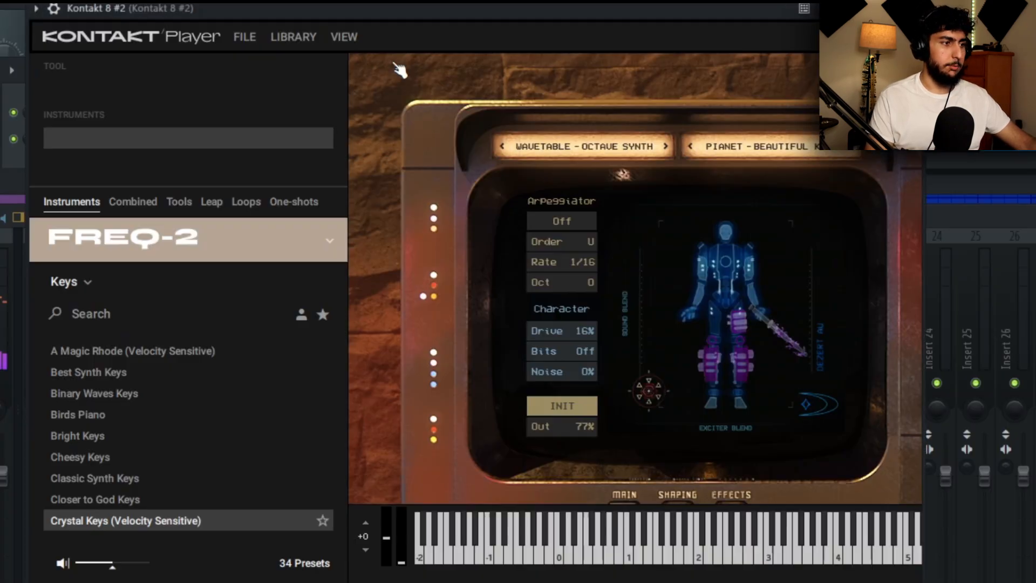
Step: Compare the Eighties Keys and Droid Keys presets in Kontakt 8 #2 and switch to Floating Keys
{"action": "scroll", "coordinate": [126, 396], "scroll_direction": "down", "scroll_amount": 5}
{"action": "left_click", "coordinate": [142, 360]}
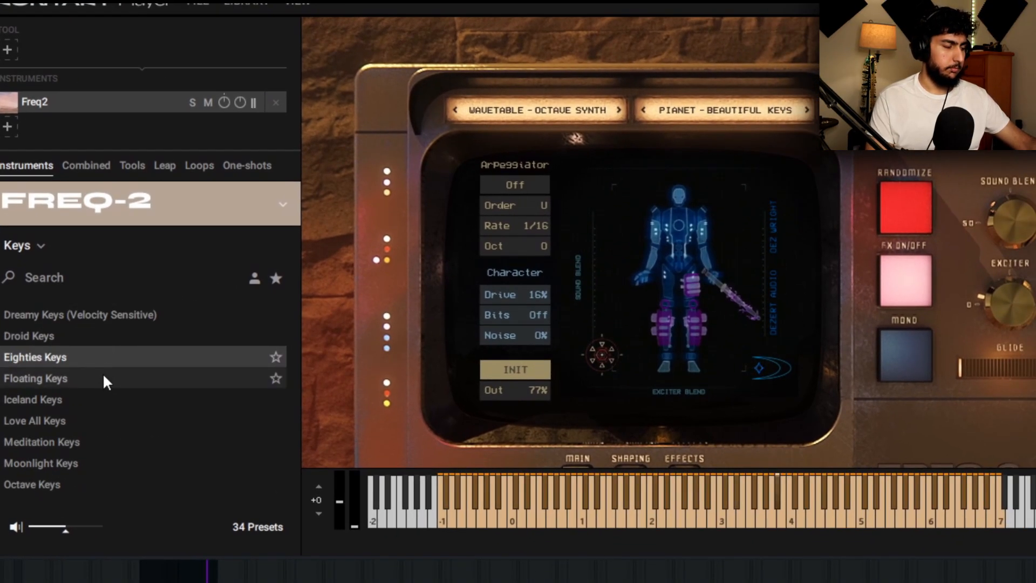
{"action": "left_click", "coordinate": [105, 341]}
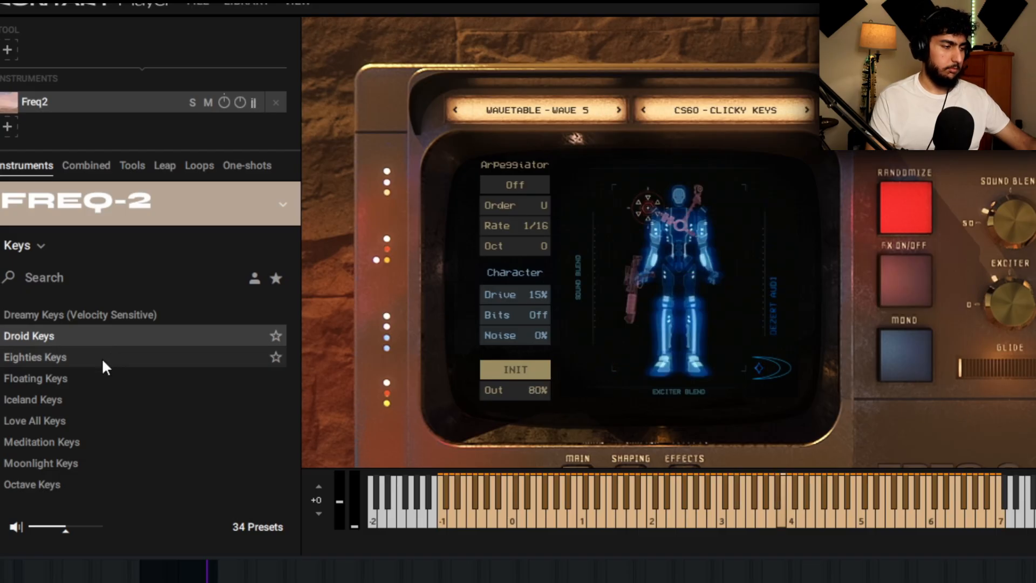
{"action": "left_click", "coordinate": [102, 358]}
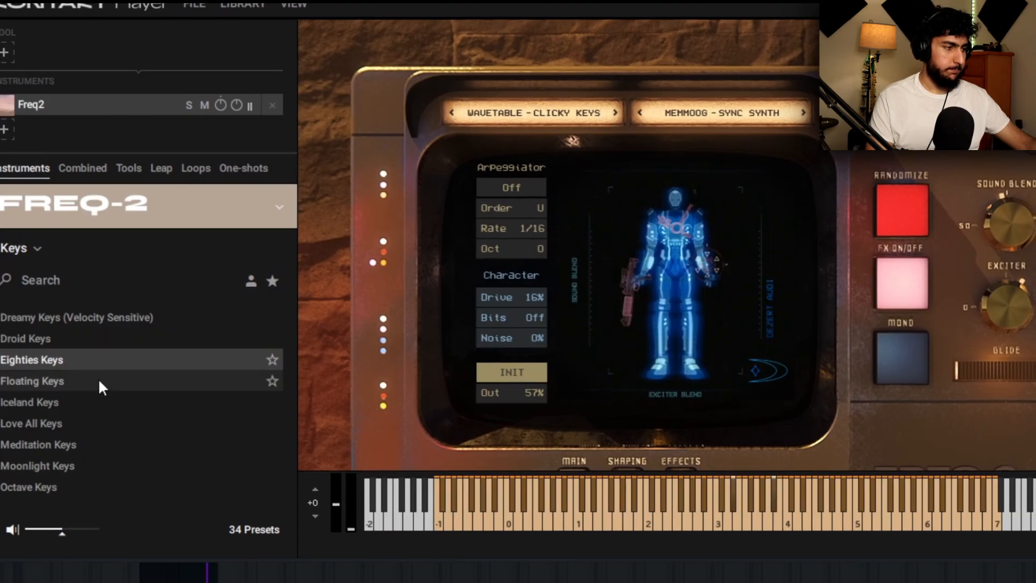
{"action": "left_click", "coordinate": [128, 378]}
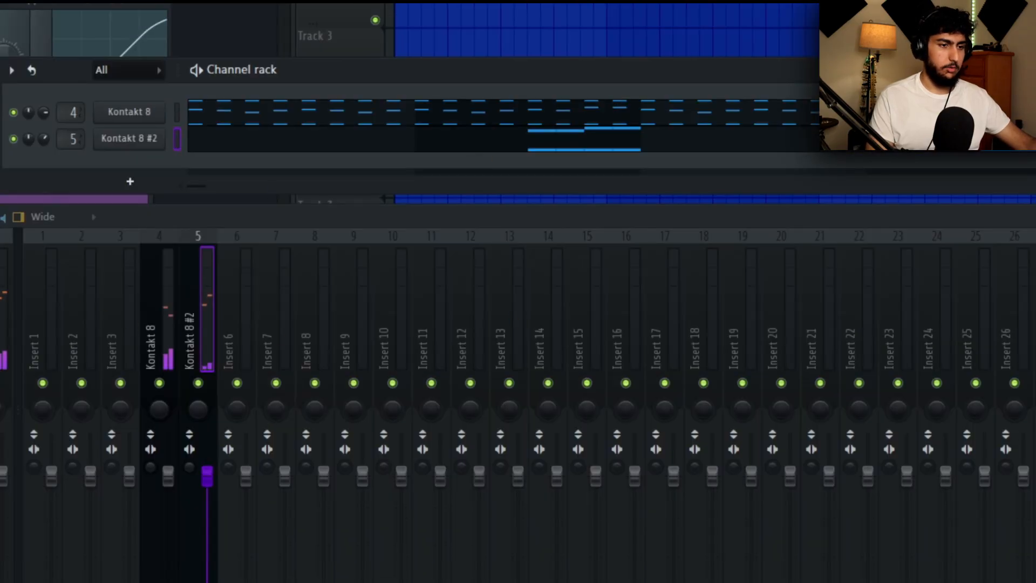
Step: Lower the Kontakt 8 #2 mixer fader and cut the lows with band 1 of a Fruity Parametric EQ 2 on that track
{"action": "left_click_drag", "start_coordinate": [205, 486], "coordinate": [205, 499]}
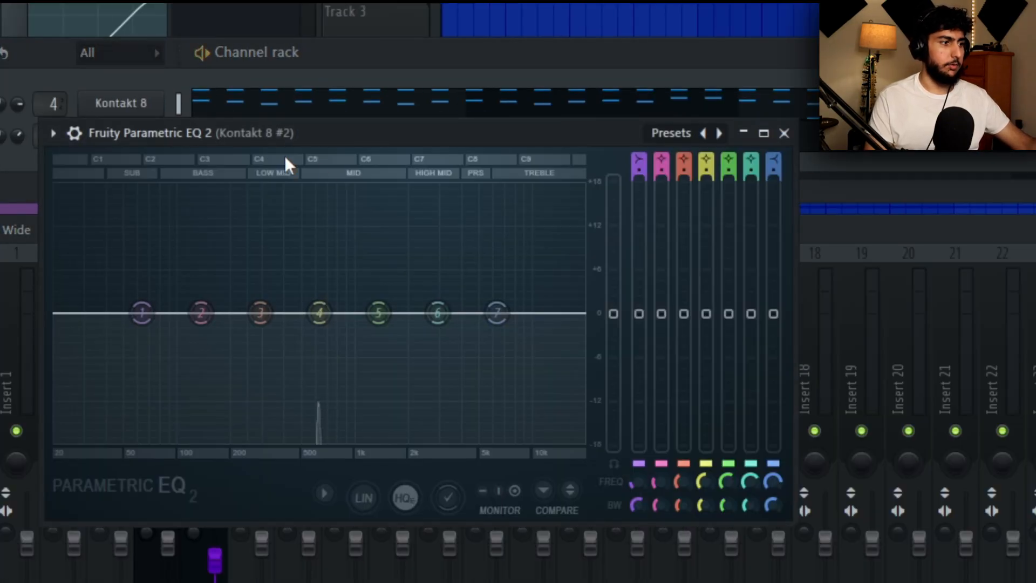
{"action": "left_click_drag", "start_coordinate": [356, 138], "coordinate": [418, 70]}
{"action": "left_click_drag", "start_coordinate": [203, 245], "coordinate": [378, 372]}
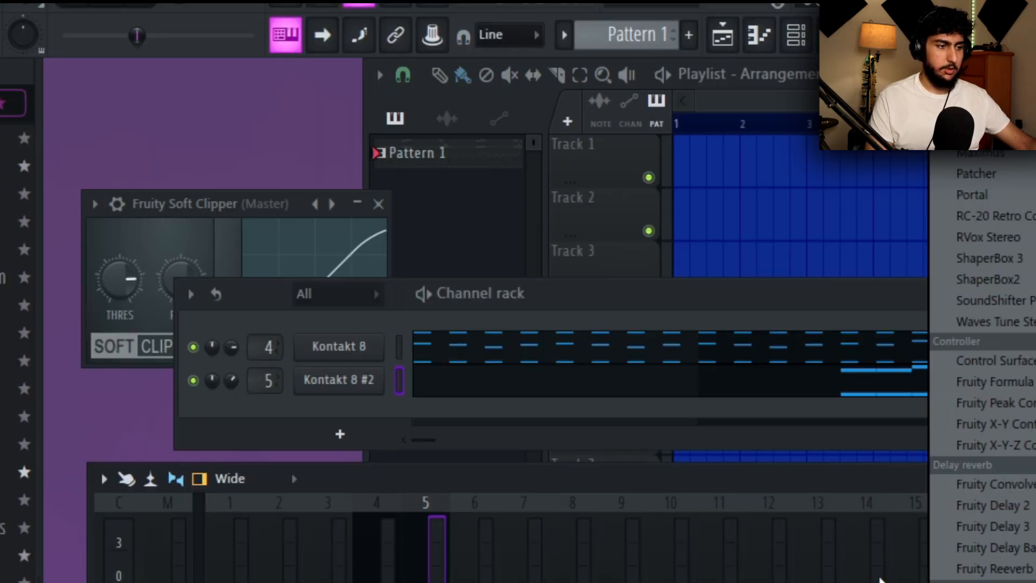
Step: Add Fruity Reeverb 2 to the Kontakt 8 #2 track, raise its wet level, and close the reverb
{"action": "left_click", "coordinate": [1003, 568]}
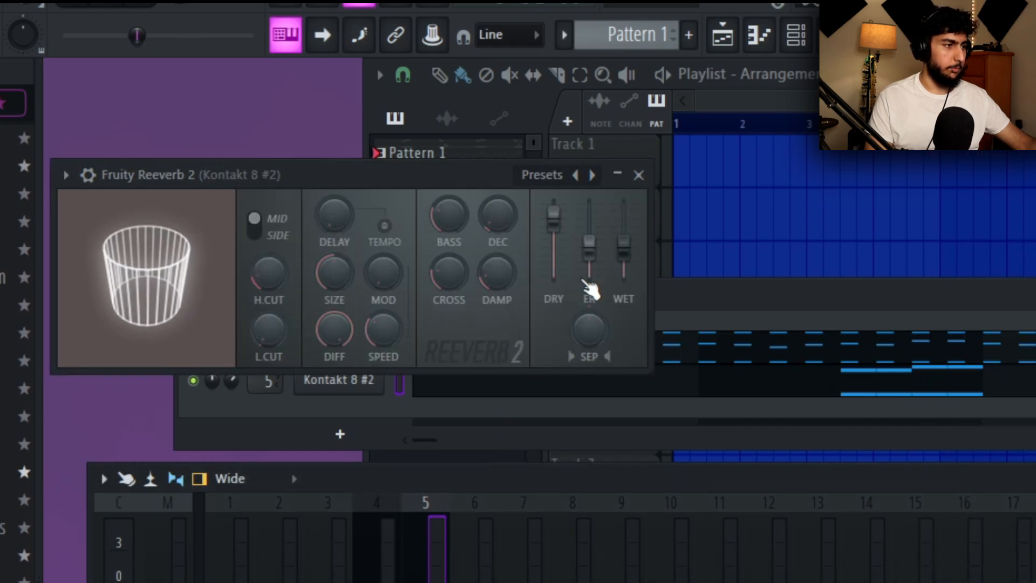
{"action": "left_click_drag", "start_coordinate": [484, 181], "coordinate": [633, 203]}
{"action": "left_click_drag", "start_coordinate": [772, 268], "coordinate": [773, 248]}
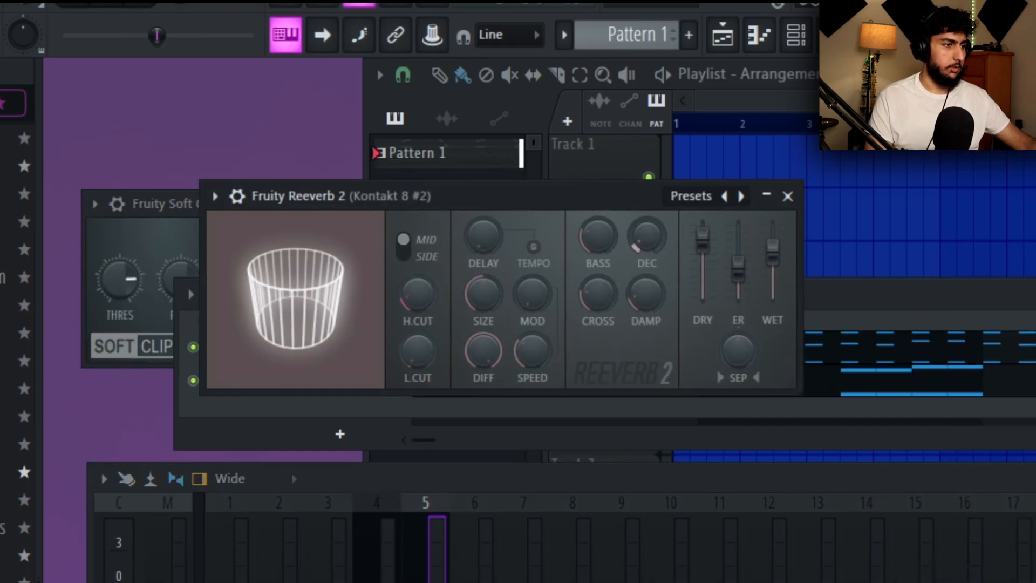
{"action": "left_click_drag", "start_coordinate": [574, 185], "coordinate": [634, 210]}
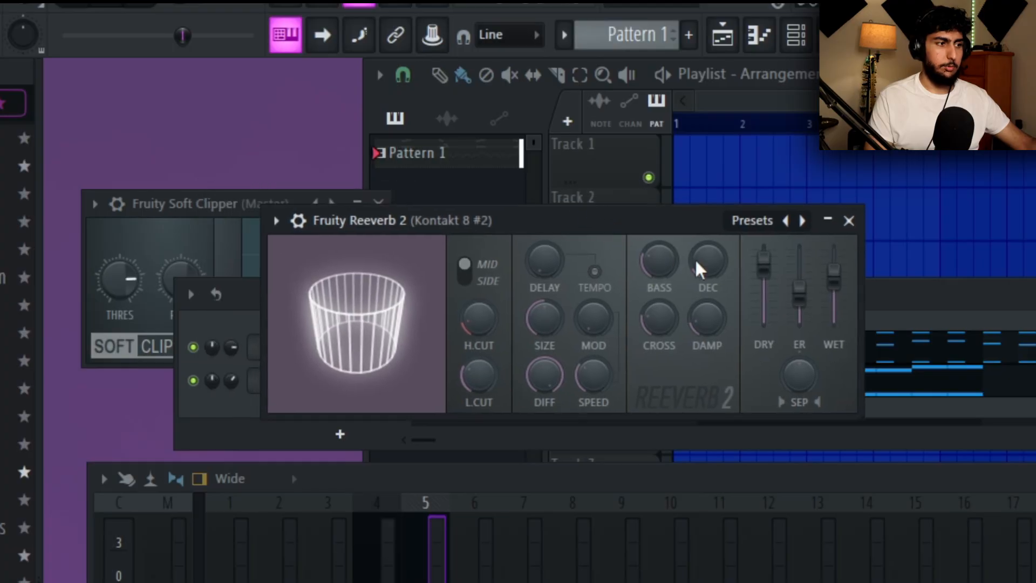
{"action": "left_click", "coordinate": [848, 220]}
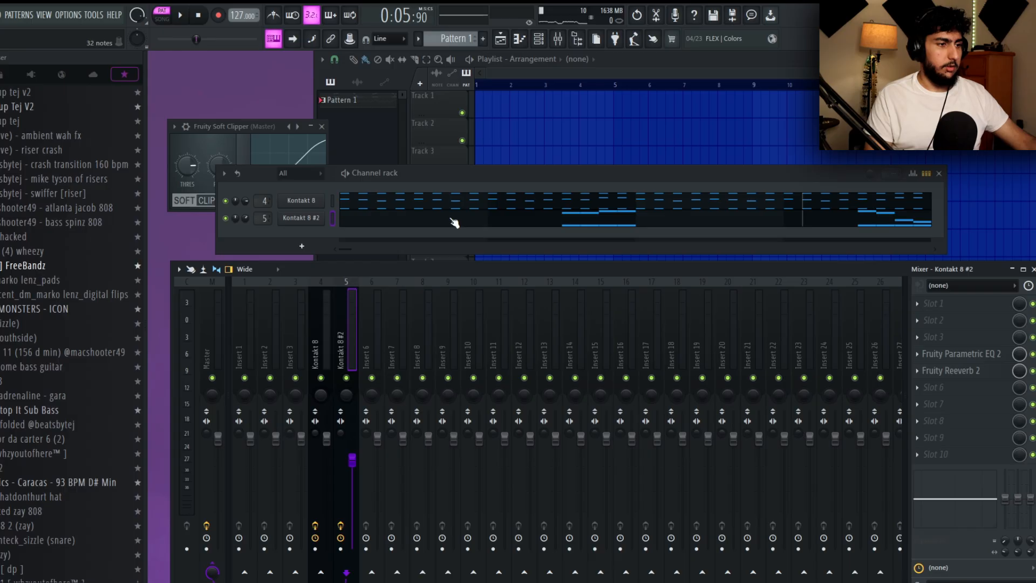
Step: Add an Omnisphere channel to the pattern and bring up its patch browser with the All Spectrasonics directory
{"action": "left_click", "coordinate": [301, 247]}
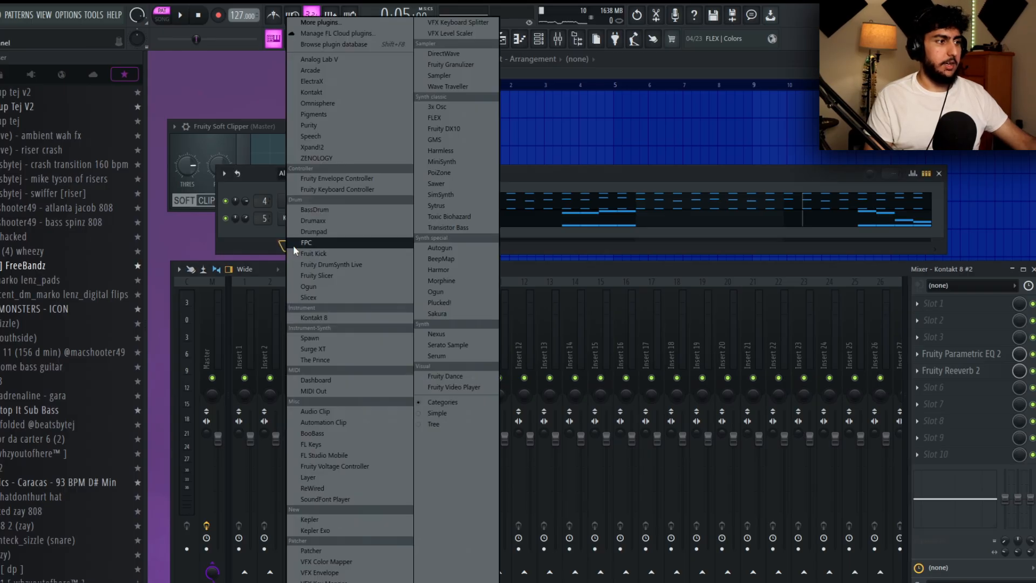
{"action": "left_click", "coordinate": [342, 102]}
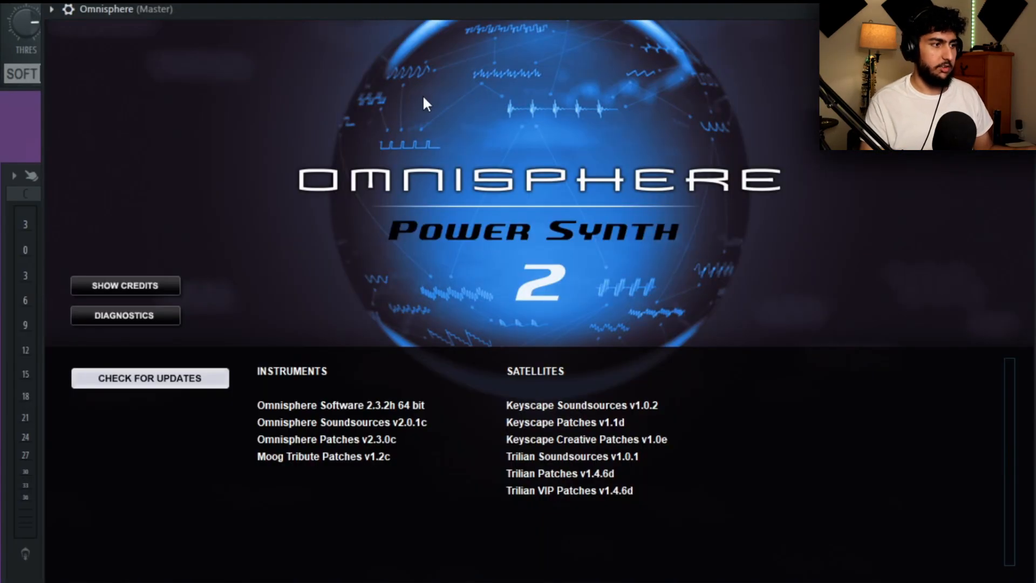
{"action": "left_click", "coordinate": [423, 95]}
{"action": "left_click", "coordinate": [188, 70]}
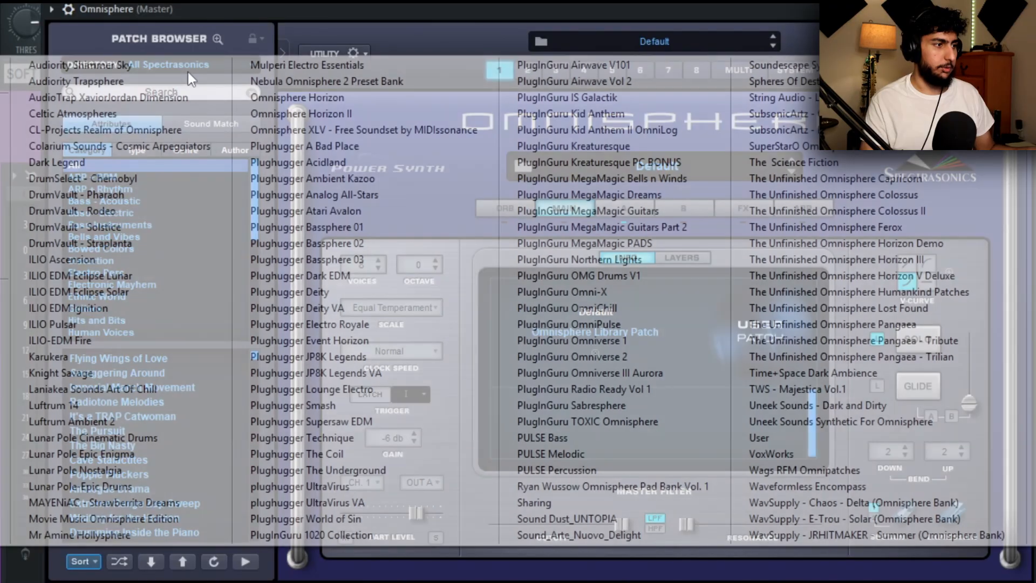
{"action": "left_click", "coordinate": [258, 54]}
Step: Search the Omnisphere patches for "no silver" and load No Silver Lining
{"action": "left_click", "coordinate": [183, 92]}
{"action": "type", "text": "no"}
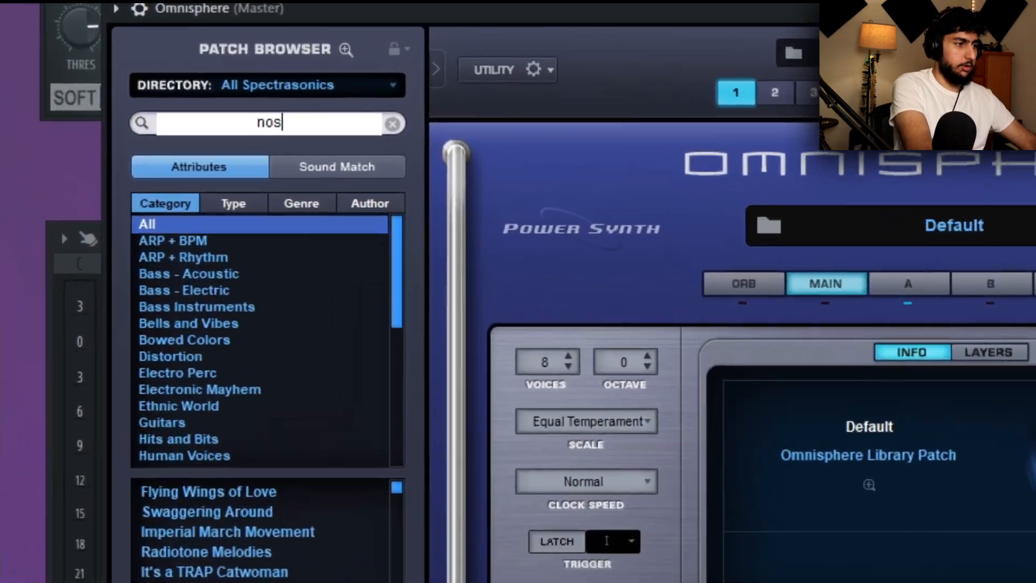
{"action": "type", "text": " silv"}
{"action": "type", "text": "er"}
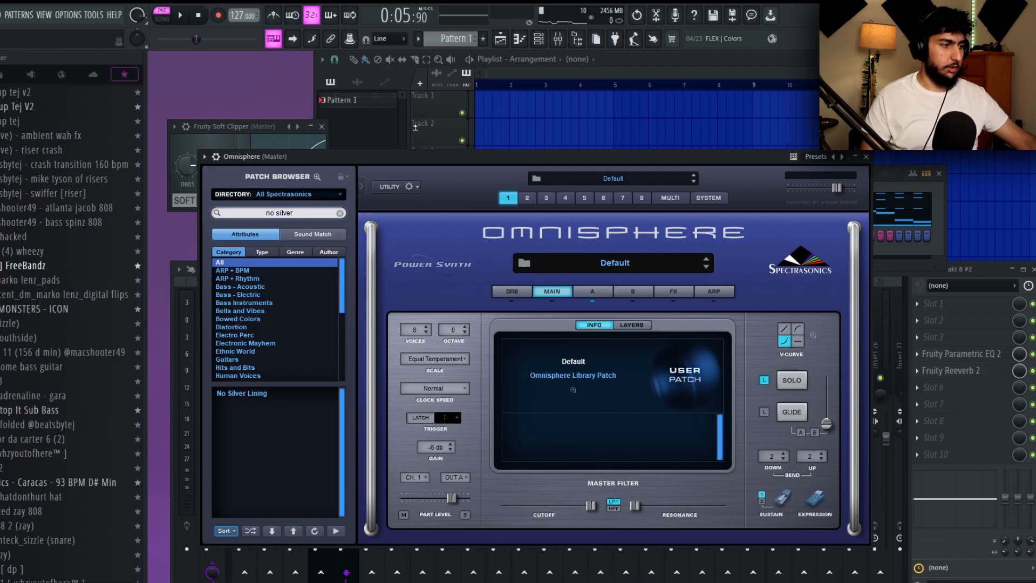
{"action": "left_click", "coordinate": [263, 393]}
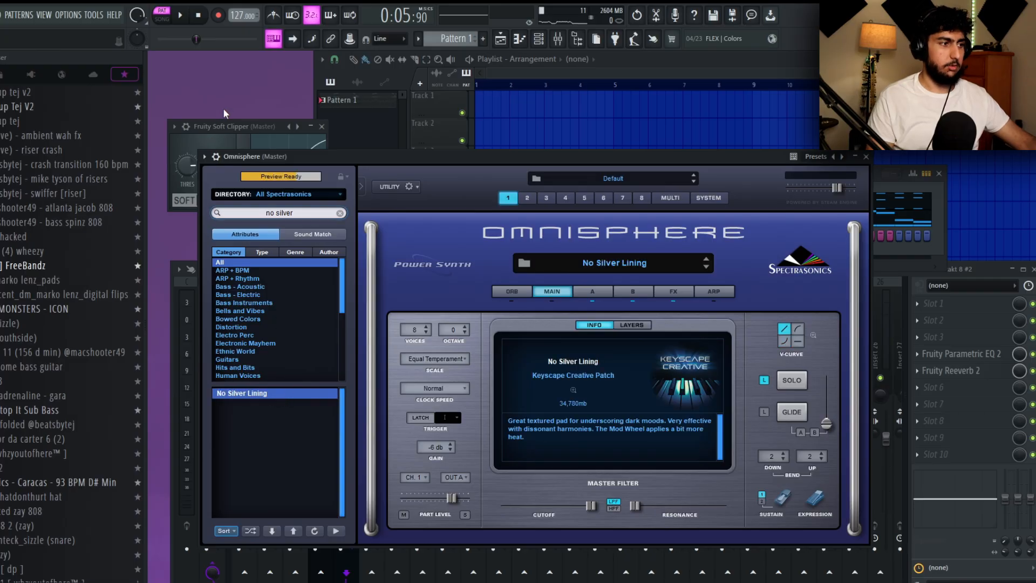
Step: Record two-bar Omnisphere notes D#4, D#4, B3 and C#4 over the eight bars and even out their velocities
{"action": "key", "text": "F7"}
{"action": "key", "text": "r"}
{"action": "key", "text": "space"}
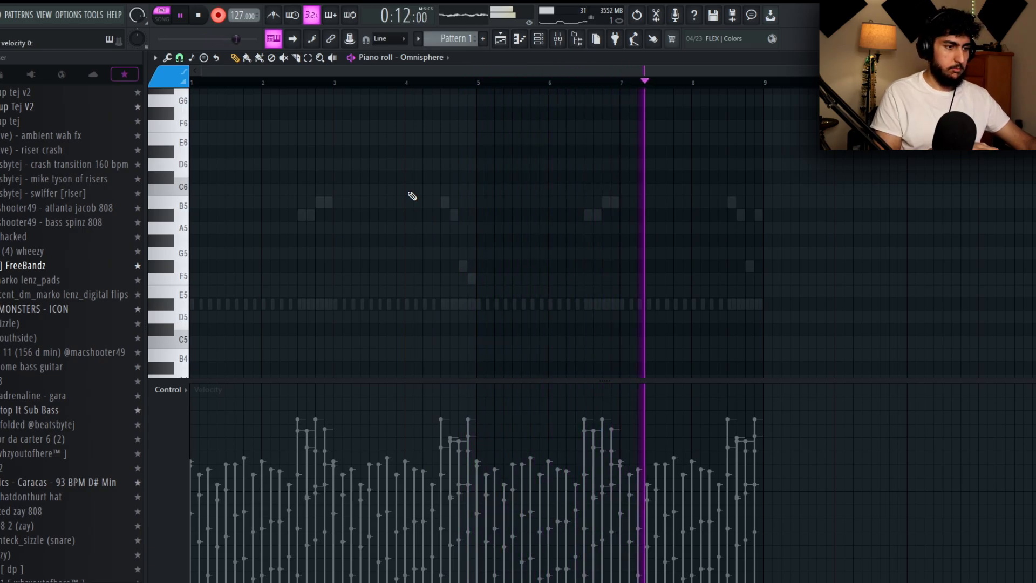
{"action": "key", "text": "space"}
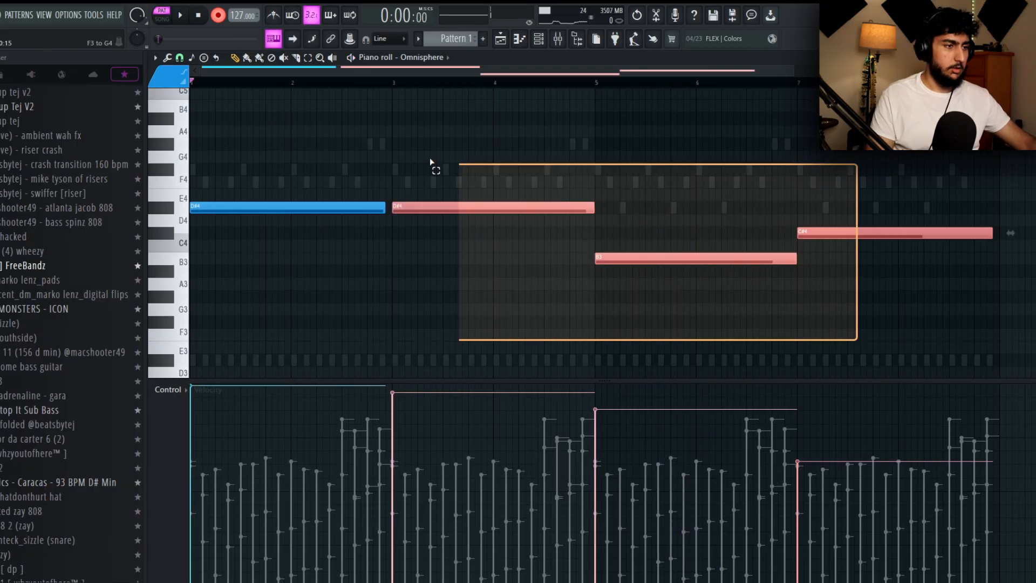
{"action": "key", "text": "ctrl+a"}
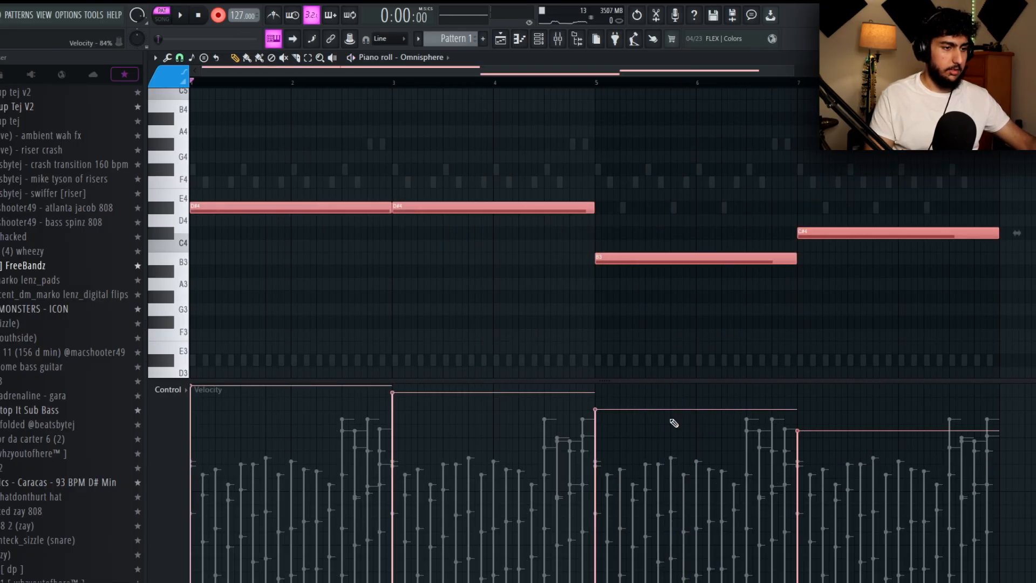
{"action": "scroll", "coordinate": [555, 343], "scroll_direction": "down", "scroll_amount": 5}
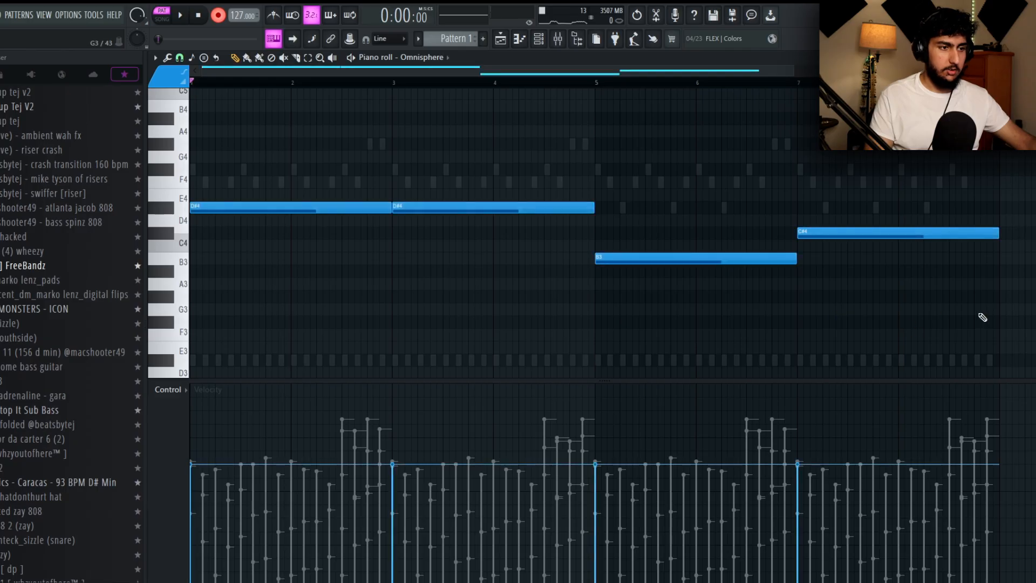
Step: Layer a copy of all Omnisphere notes one octave lower at reduced velocity and play the pattern back
{"action": "key", "text": "ctrl+Down"}
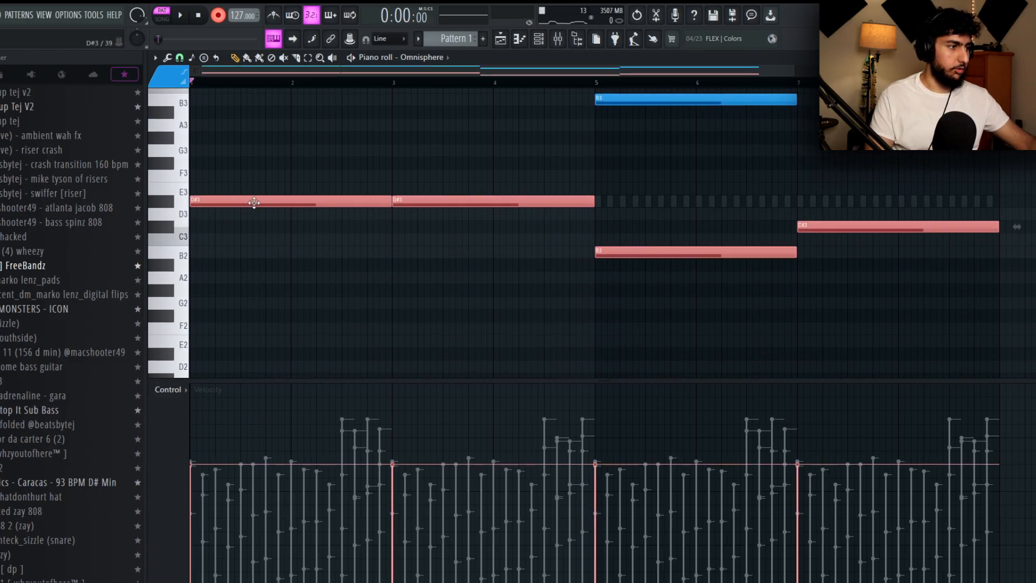
{"action": "left_click", "coordinate": [426, 184]}
{"action": "scroll", "coordinate": [500, 189], "scroll_direction": "up", "scroll_amount": 3}
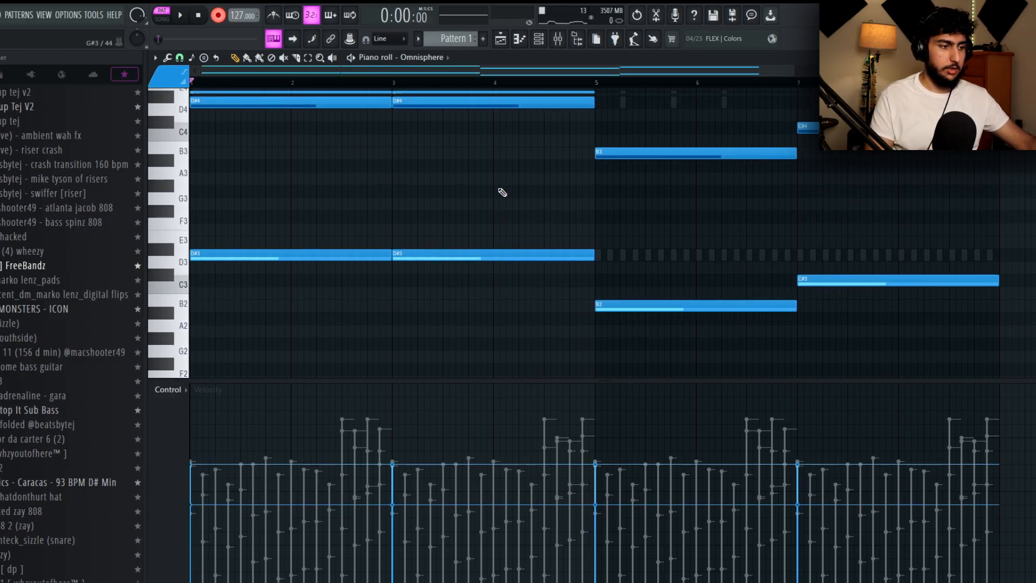
{"action": "key", "text": "space"}
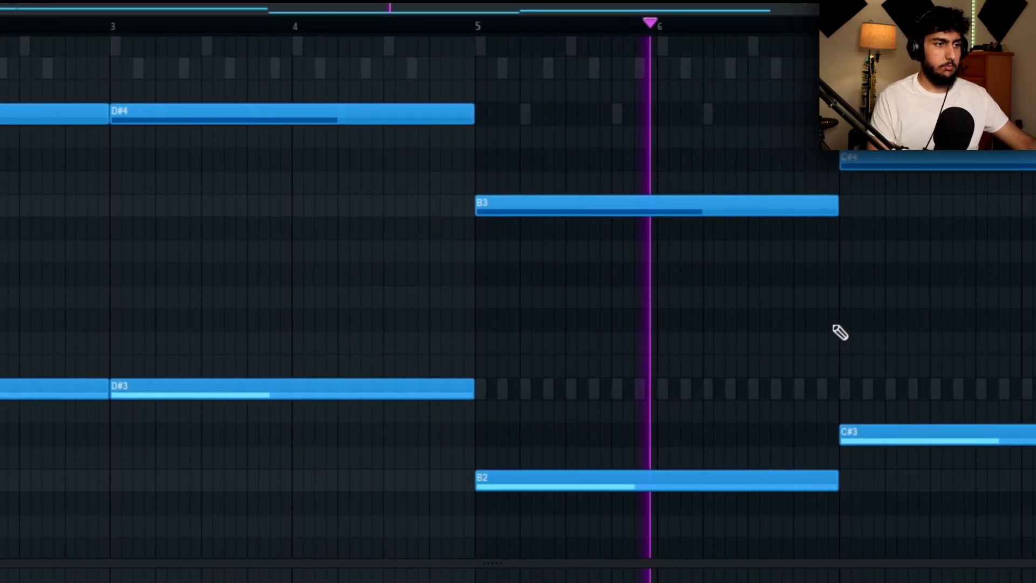
{"action": "scroll", "coordinate": [814, 331], "scroll_direction": "up", "scroll_amount": 2}
{"action": "scroll", "coordinate": [793, 329], "scroll_direction": "down", "scroll_amount": 3}
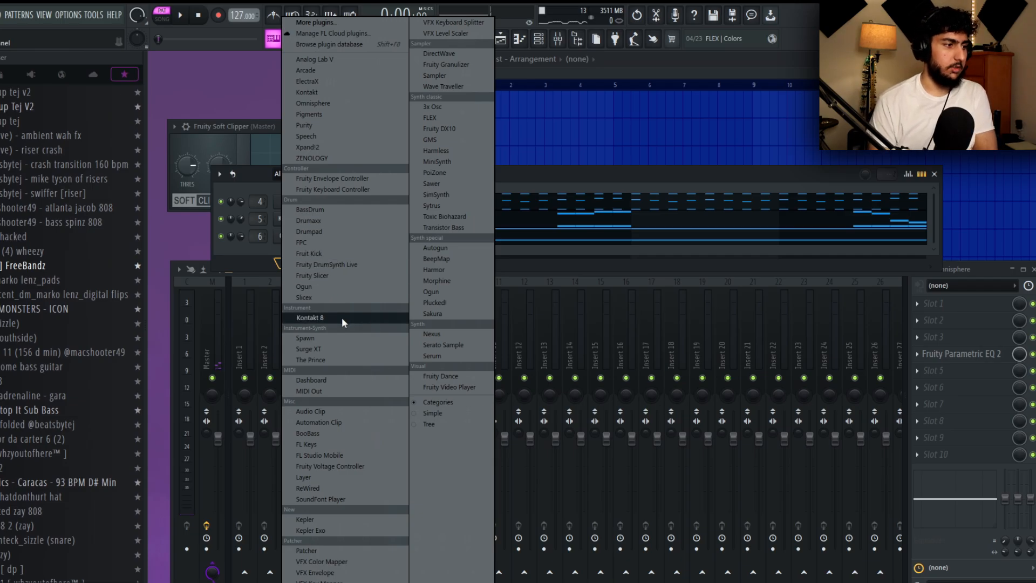
Step: Add The Prince as a new channel and step through its lead presets to mind voucher
{"action": "left_click", "coordinate": [348, 360]}
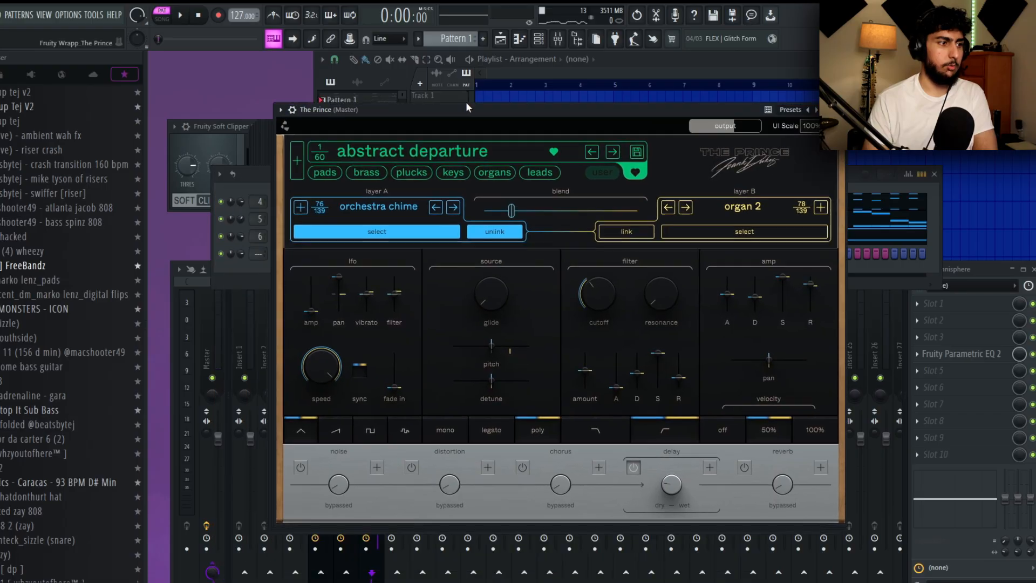
{"action": "left_click_drag", "start_coordinate": [467, 107], "coordinate": [455, 101]}
{"action": "left_click", "coordinate": [600, 144]}
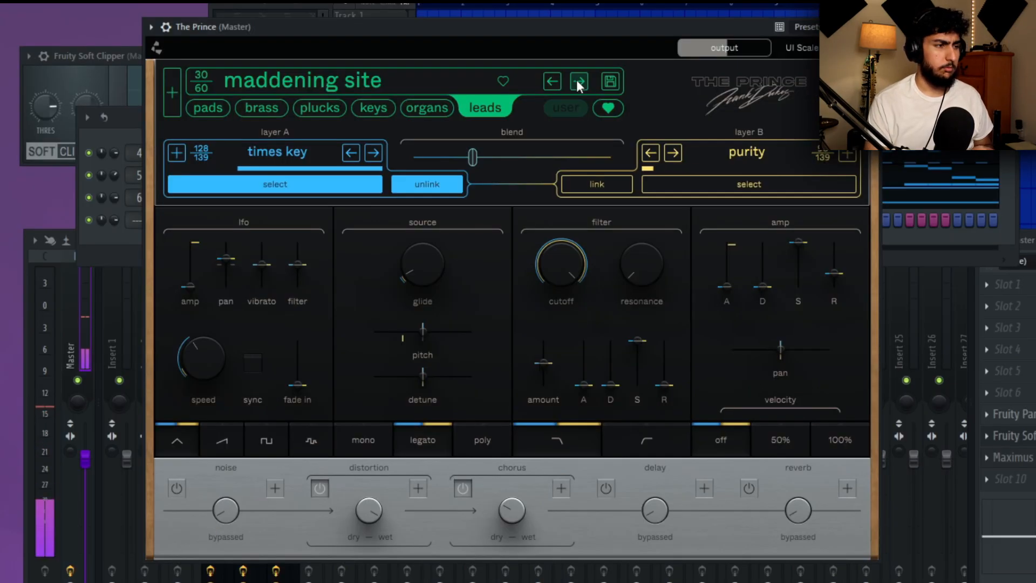
{"action": "left_click", "coordinate": [577, 81]}
{"action": "left_click", "coordinate": [577, 81]}
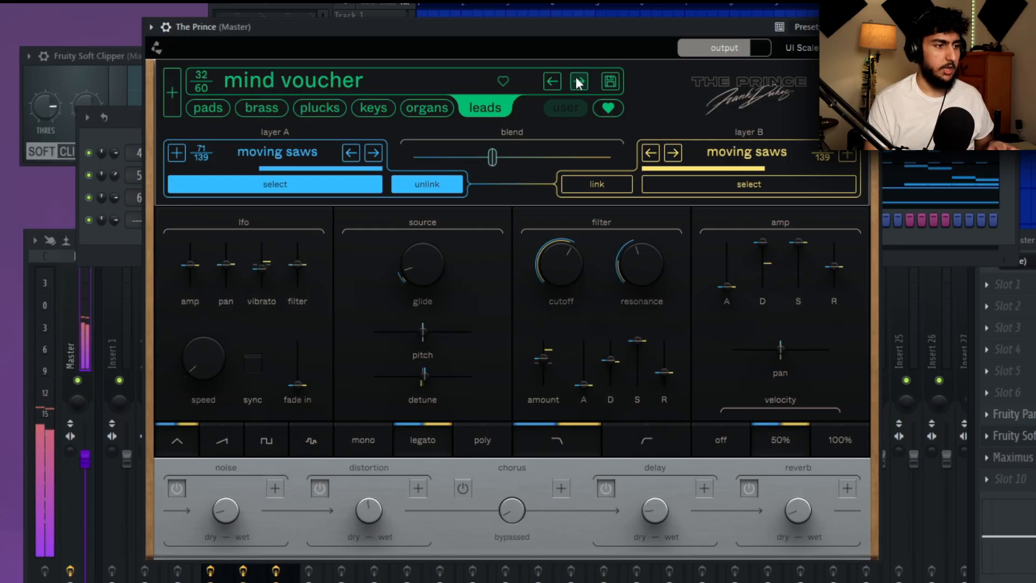
Step: In The Prince's piano roll, raise the last two notes of bar 4 to G#5 and A#5
{"action": "left_click", "coordinate": [113, 258]}
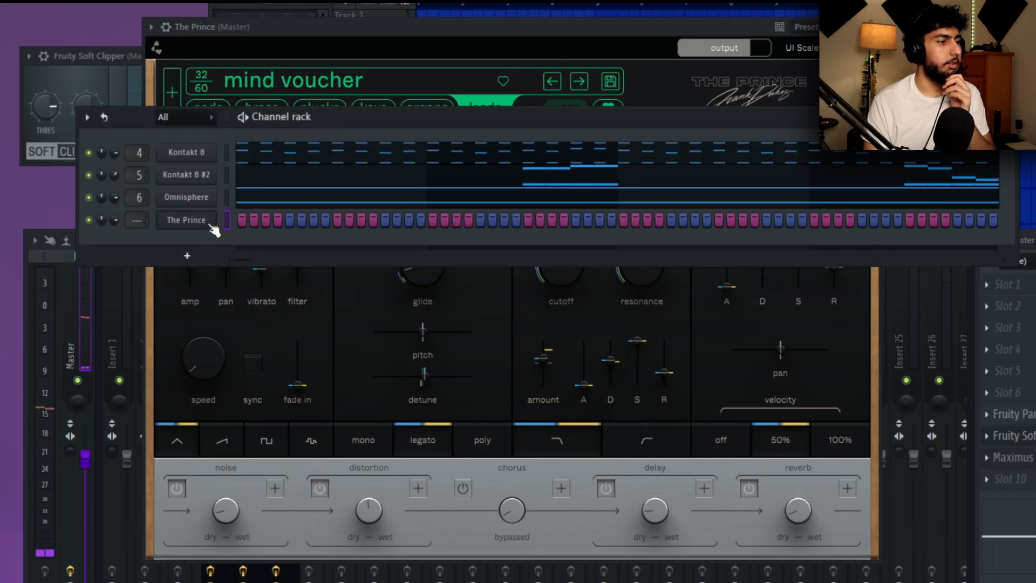
{"action": "right_click", "coordinate": [214, 226]}
{"action": "left_click", "coordinate": [247, 221]}
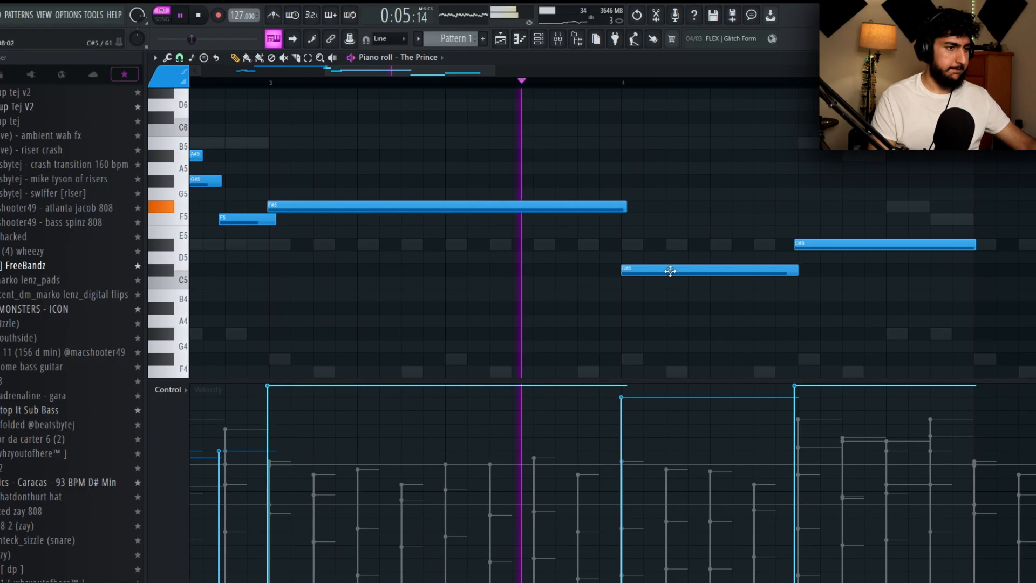
{"action": "left_click_drag", "start_coordinate": [670, 271], "coordinate": [665, 178]}
{"action": "left_click_drag", "start_coordinate": [809, 245], "coordinate": [809, 168]}
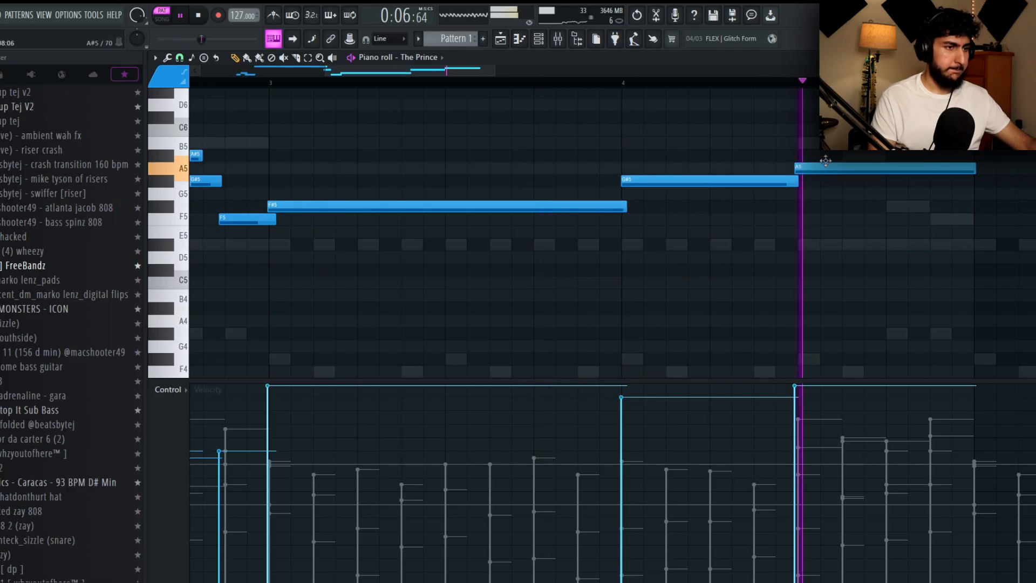
{"action": "key", "text": "space"}
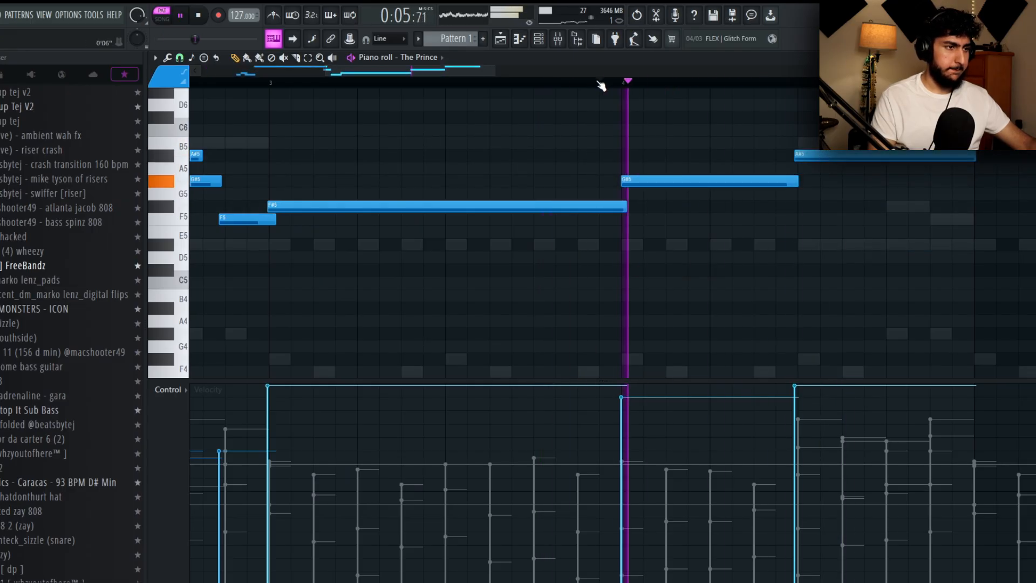
Step: Record a descending answer phrase with The Prince over bars 5 to 8 and play the whole melody back
{"action": "scroll", "coordinate": [786, 116], "scroll_direction": "down", "scroll_amount": 5}
{"action": "scroll", "coordinate": [786, 116], "scroll_direction": "up", "scroll_amount": 2}
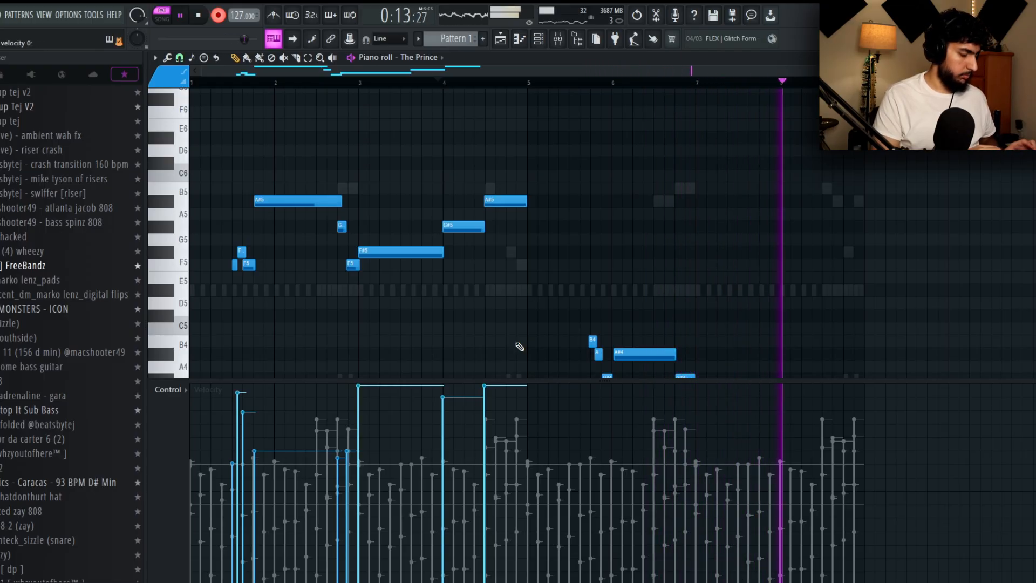
{"action": "key", "text": "space"}
{"action": "key", "text": "space"}
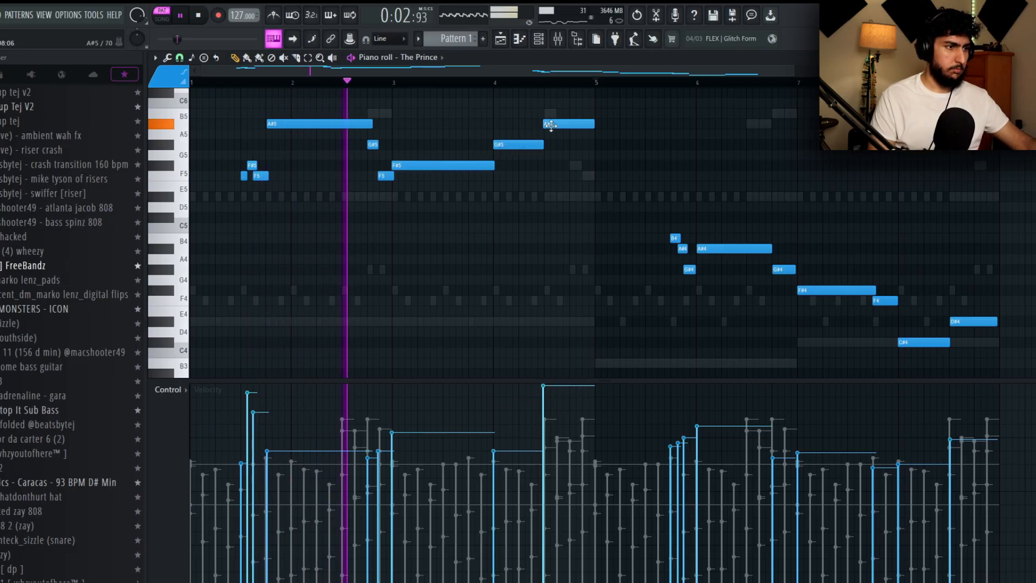
{"action": "scroll", "coordinate": [675, 151], "scroll_direction": "down", "scroll_amount": 3}
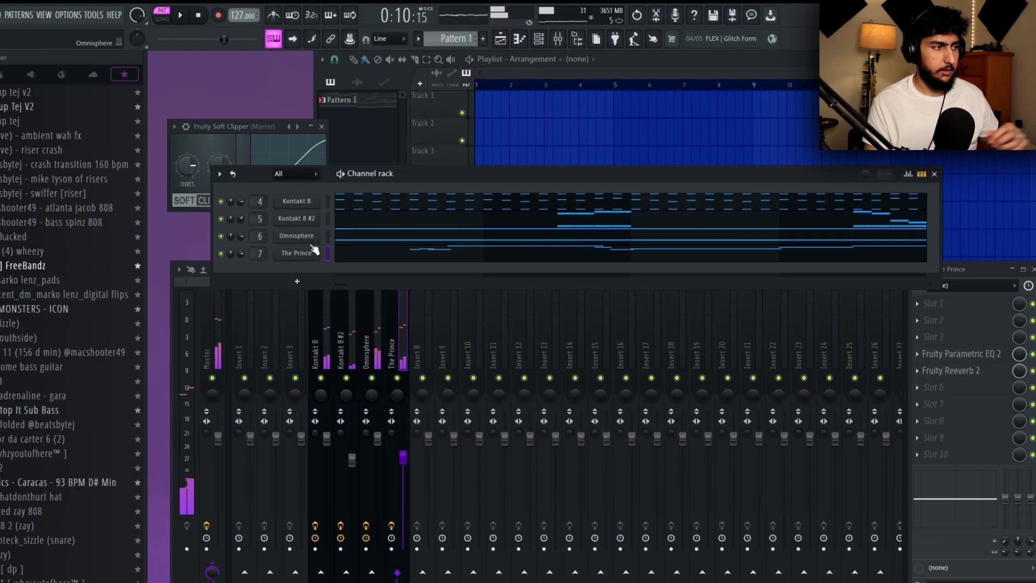
Step: Load BASS - Reese's Cup from the Ignite Multi Kit's One Shots as a new channel and enable its volume envelope
{"action": "left_click", "coordinate": [2, 74]}
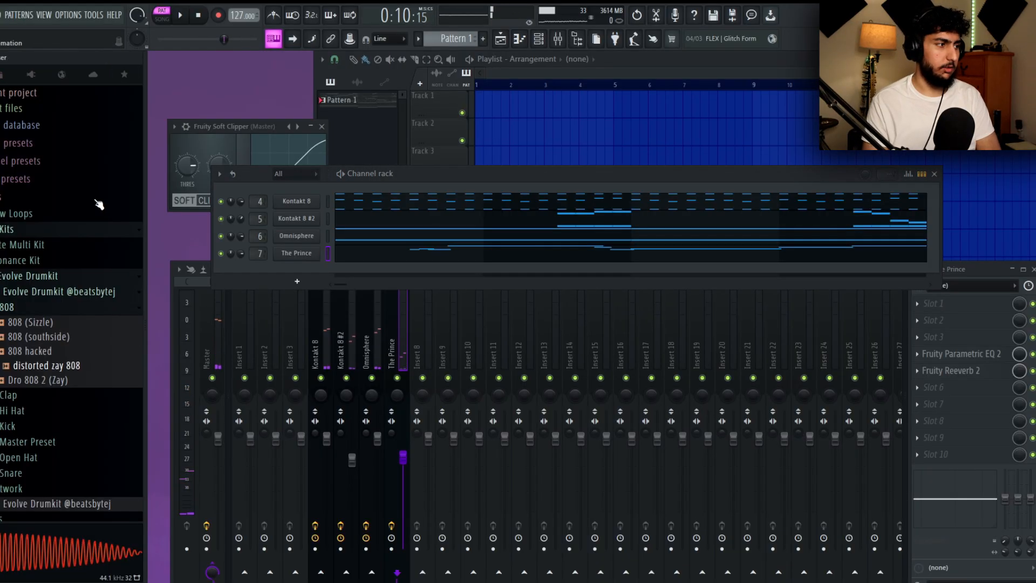
{"action": "left_click", "coordinate": [62, 247]}
{"action": "left_click", "coordinate": [58, 262]}
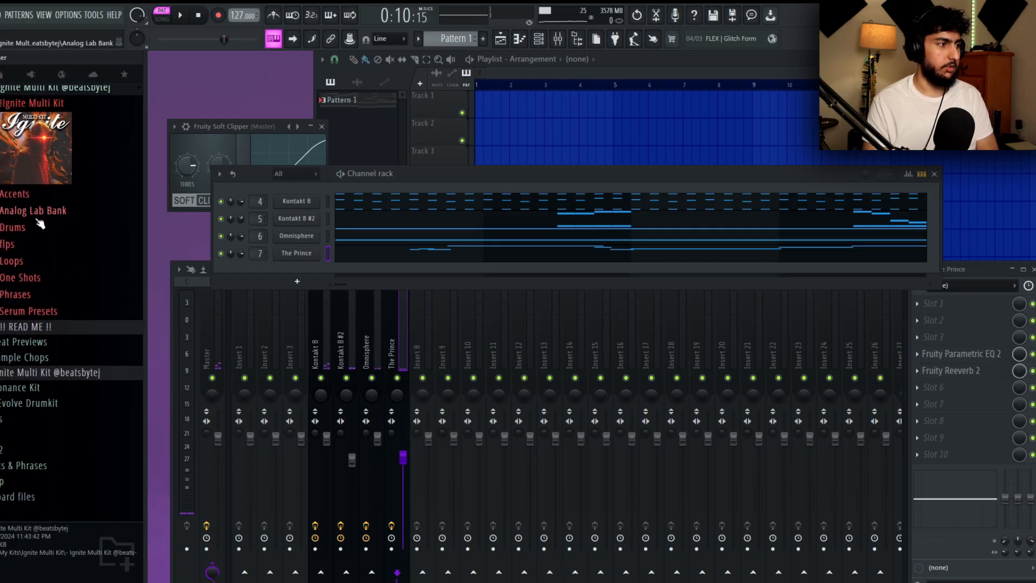
{"action": "left_click", "coordinate": [50, 277]}
{"action": "left_click_drag", "start_coordinate": [56, 163], "coordinate": [294, 269]}
{"action": "left_click", "coordinate": [268, 206]}
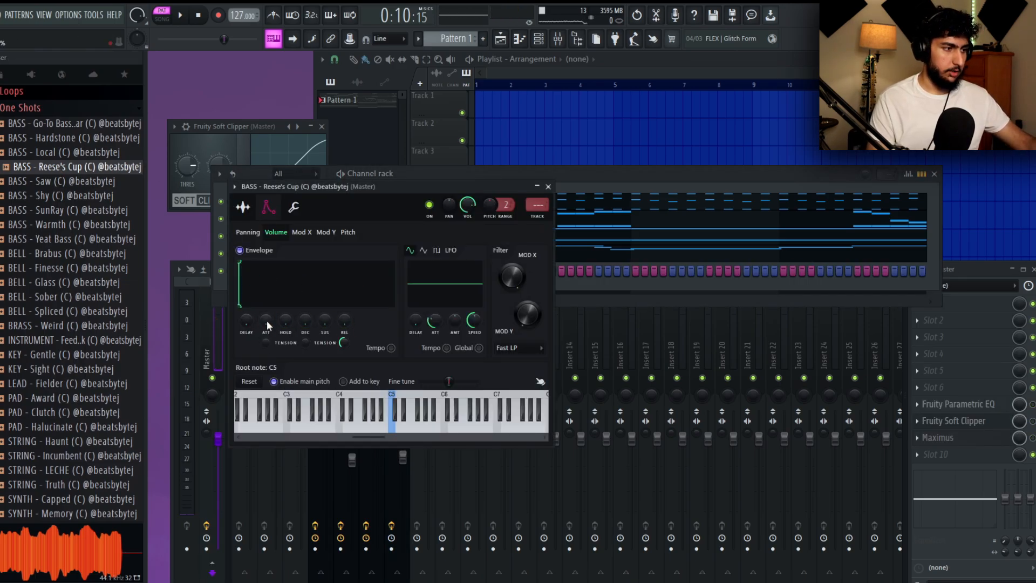
{"action": "left_click", "coordinate": [607, 175]}
Step: In the Reese's Cup piano roll, draw a D#5 note across bars 1 to 4 and duplicate it over bars 5 to 8
{"action": "right_click", "coordinate": [305, 278]}
{"action": "left_click", "coordinate": [344, 269]}
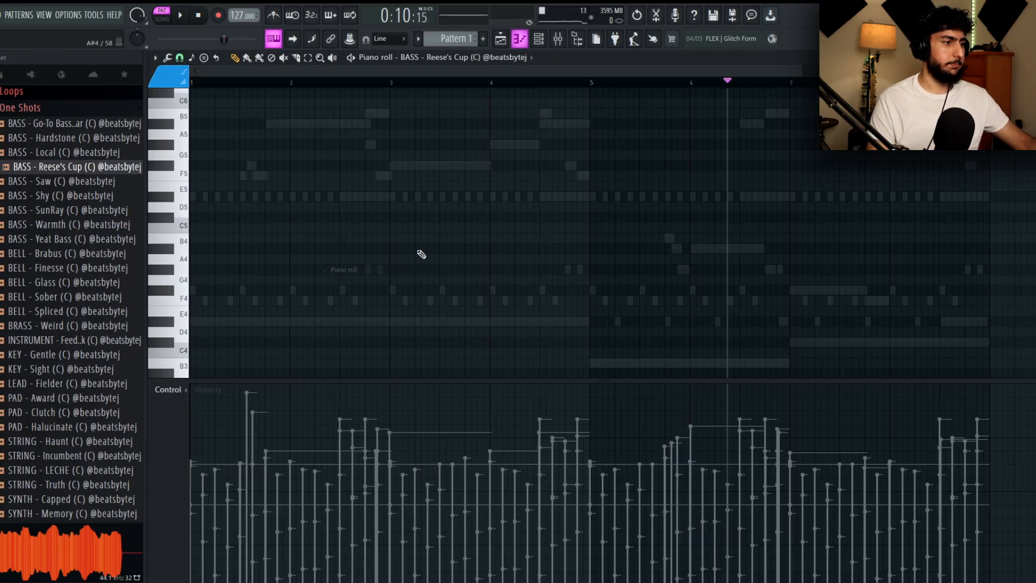
{"action": "left_click_drag", "start_coordinate": [202, 313], "coordinate": [184, 198]}
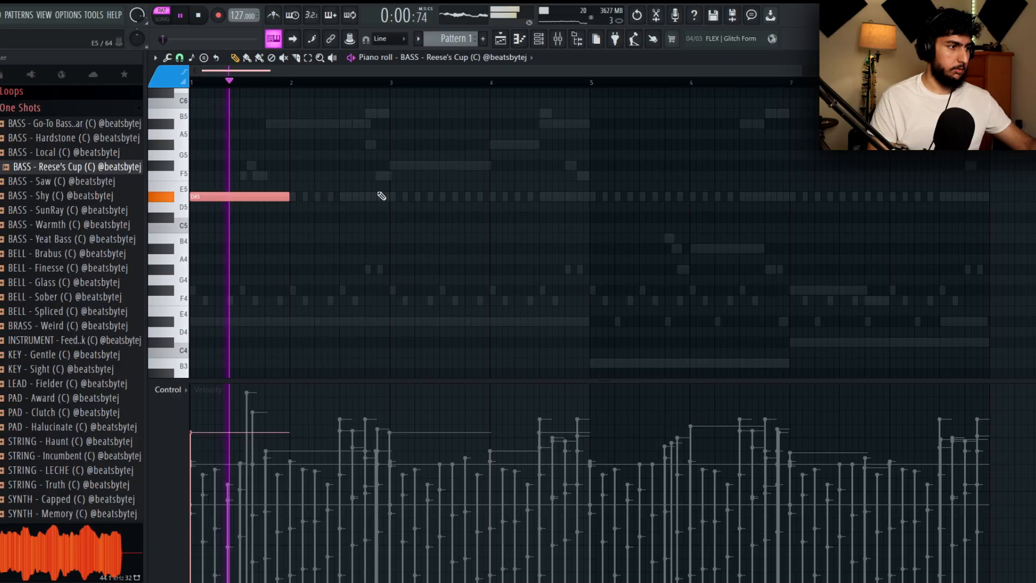
{"action": "left_click_drag", "start_coordinate": [289, 197], "coordinate": [563, 200]}
{"action": "key", "text": "ctrl+b"}
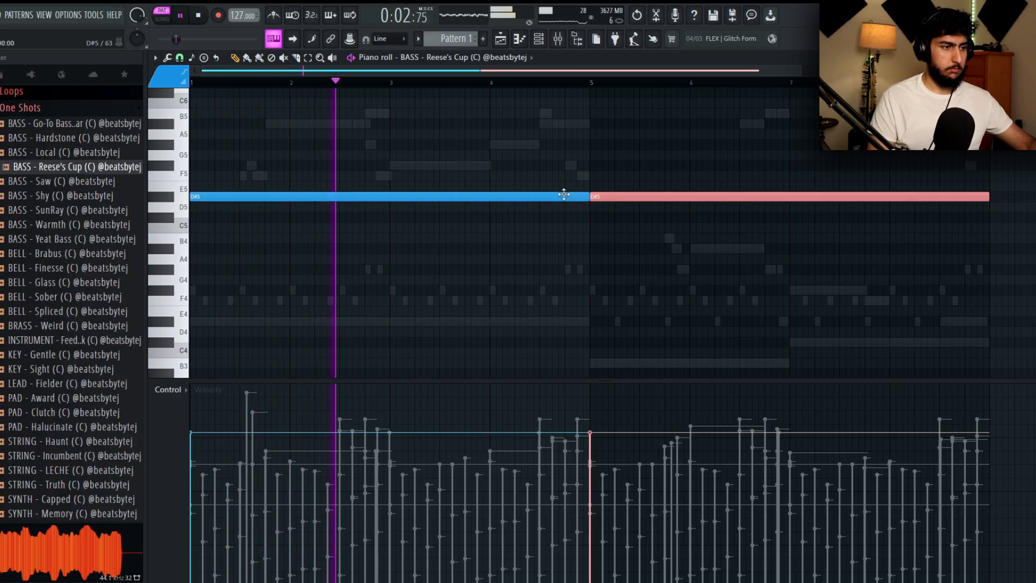
Step: Lower the second bass note to B4 for bars 5 and 6 and place a C#5 note across bars 7 and 8
{"action": "scroll", "coordinate": [728, 139], "scroll_direction": "right", "scroll_amount": 3}
{"action": "left_click_drag", "start_coordinate": [400, 205], "coordinate": [399, 257]}
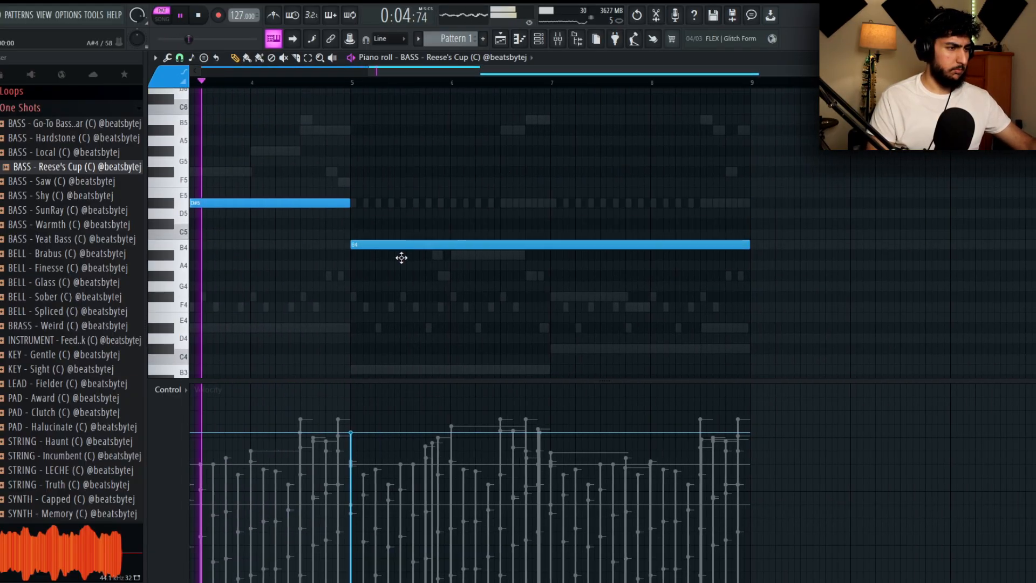
{"action": "left_click", "coordinate": [641, 240]}
{"action": "left_click_drag", "start_coordinate": [640, 240], "coordinate": [585, 215]}
{"action": "key", "text": "ctrl+a"}
{"action": "key", "text": "ctrl+l"}
{"action": "key", "text": "ctrl+d"}
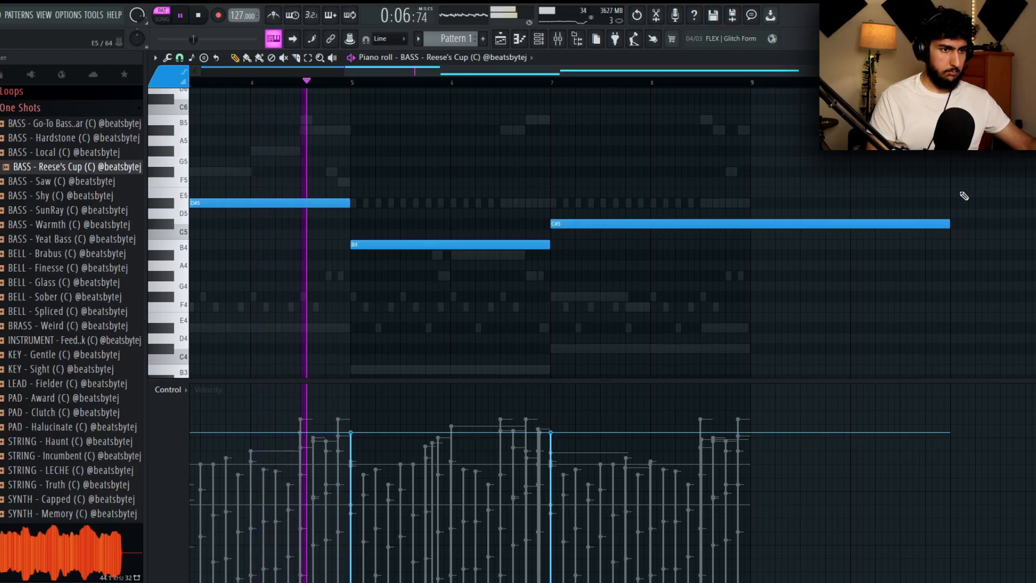
{"action": "left_click_drag", "start_coordinate": [943, 223], "coordinate": [720, 217]}
{"action": "scroll", "coordinate": [724, 178], "scroll_direction": "down", "scroll_amount": 3}
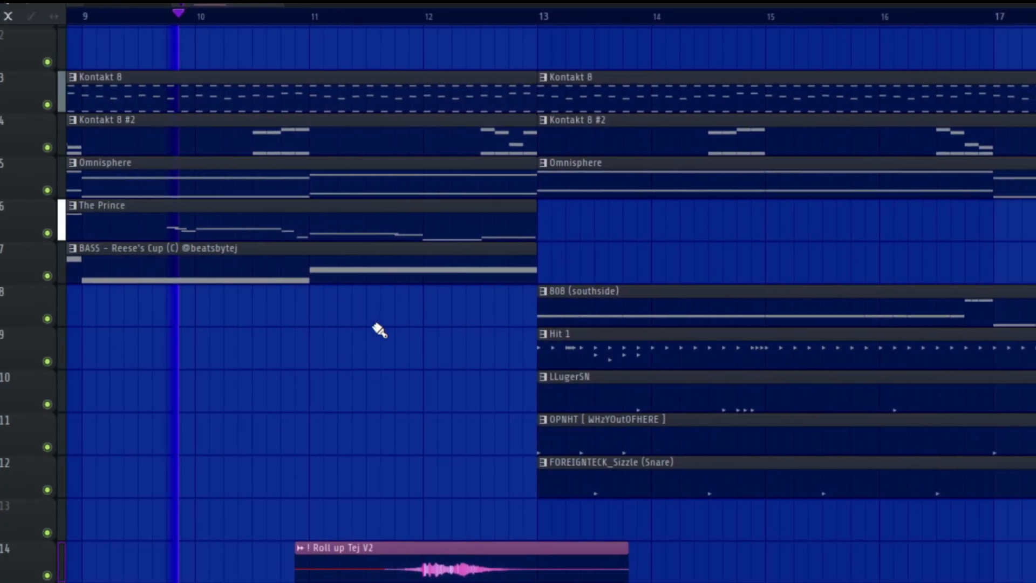
{"action": "scroll", "coordinate": [379, 330], "scroll_direction": "up", "scroll_amount": 2}
{"action": "scroll", "coordinate": [380, 330], "scroll_direction": "up", "scroll_amount": 1}
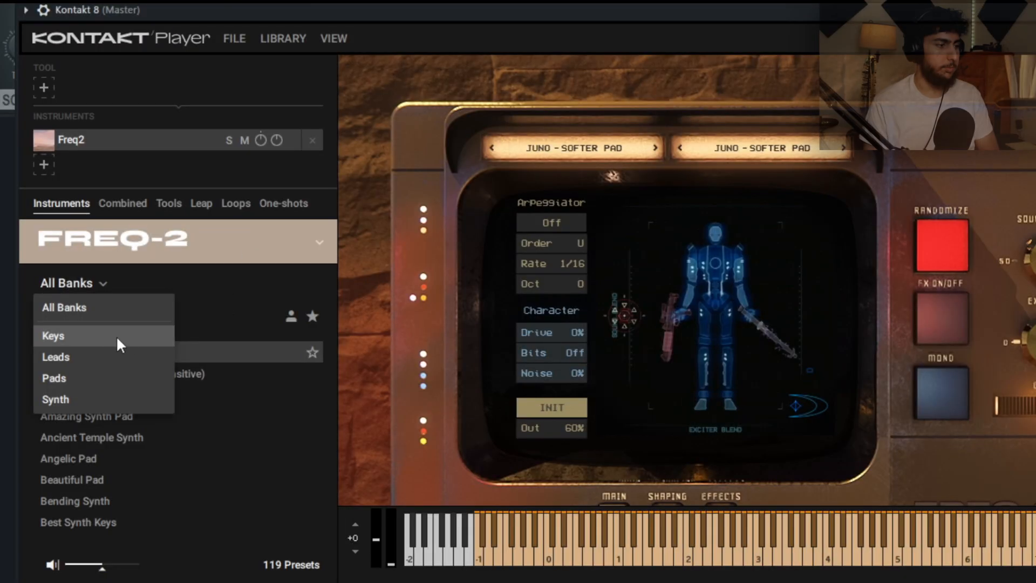
Step: Filter the FREQ-2 presets to the Keys bank, audition them from A Magic Rhode onwards and load Cheesy Keys
{"action": "left_click", "coordinate": [105, 338]}
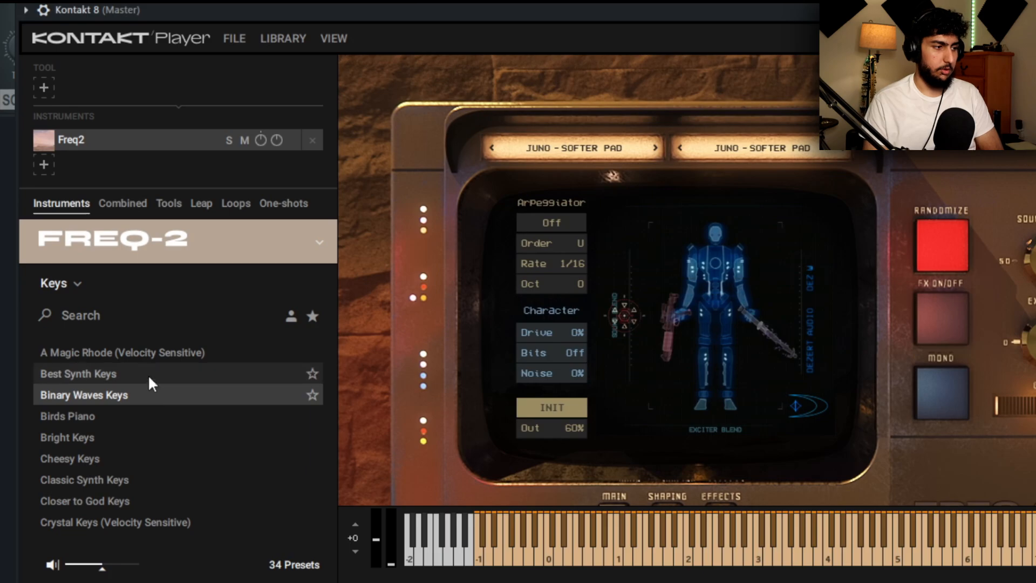
{"action": "left_click", "coordinate": [144, 358]}
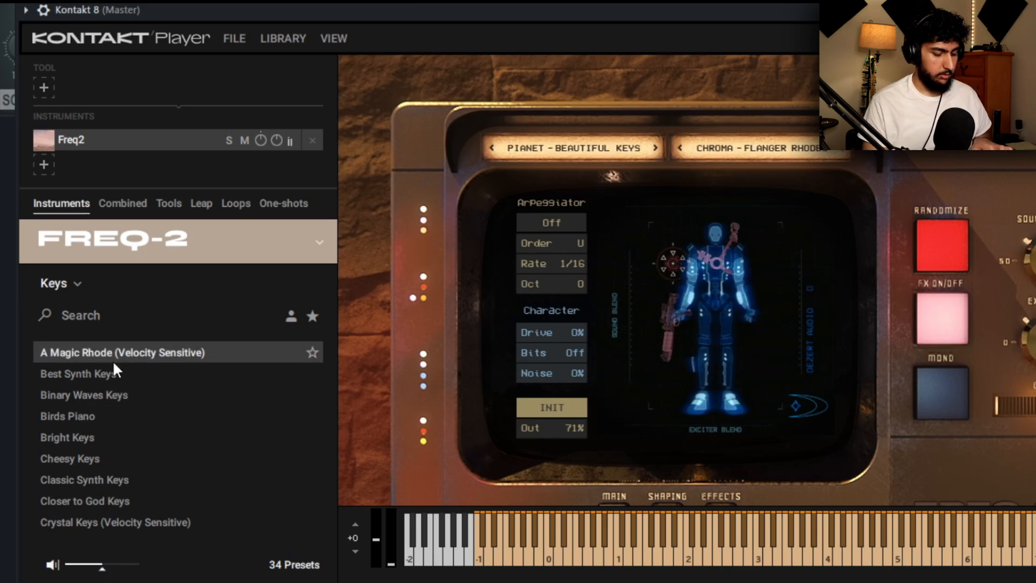
{"action": "left_click", "coordinate": [110, 373]}
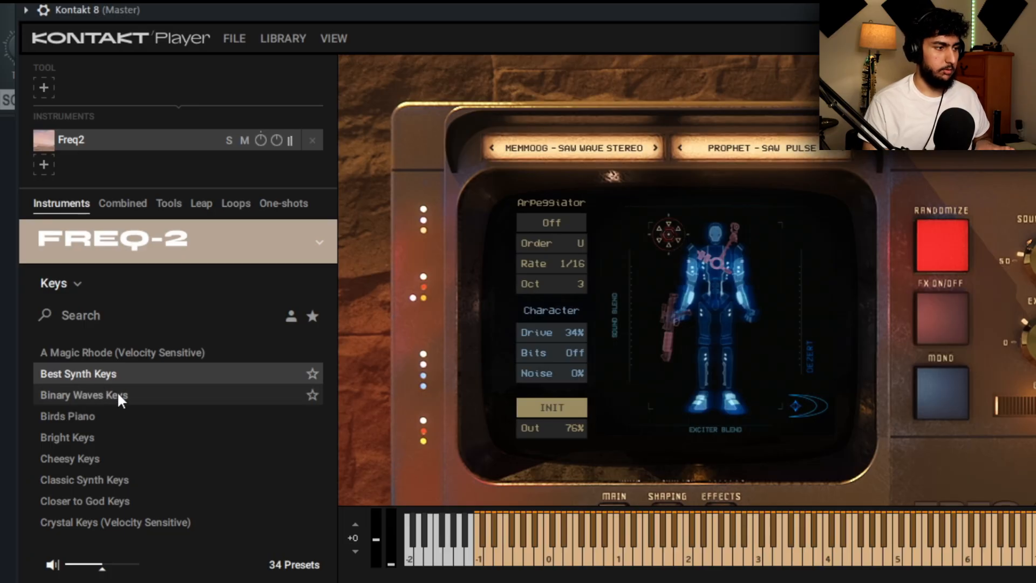
{"action": "left_click", "coordinate": [118, 391]}
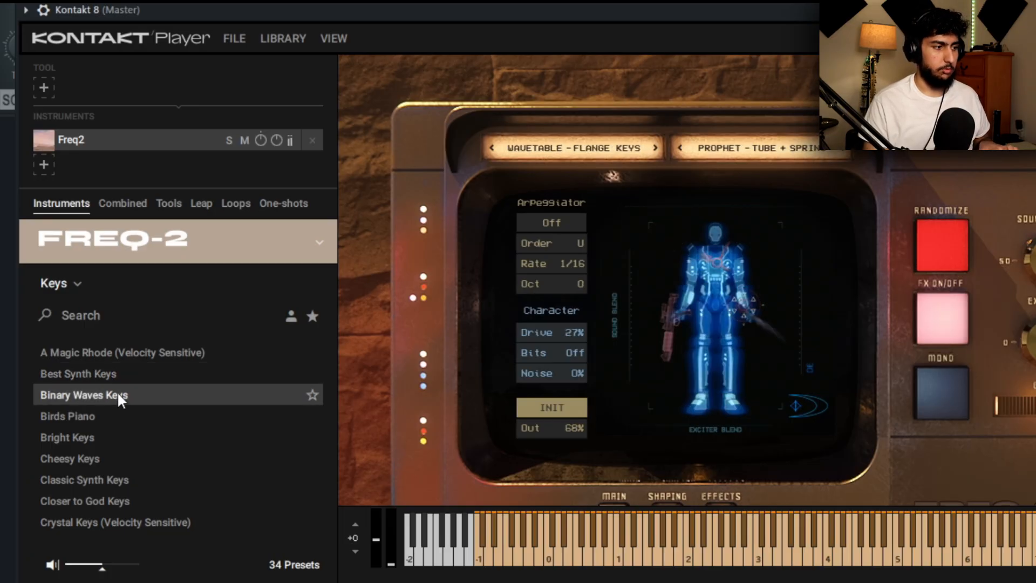
{"action": "left_click", "coordinate": [92, 413]}
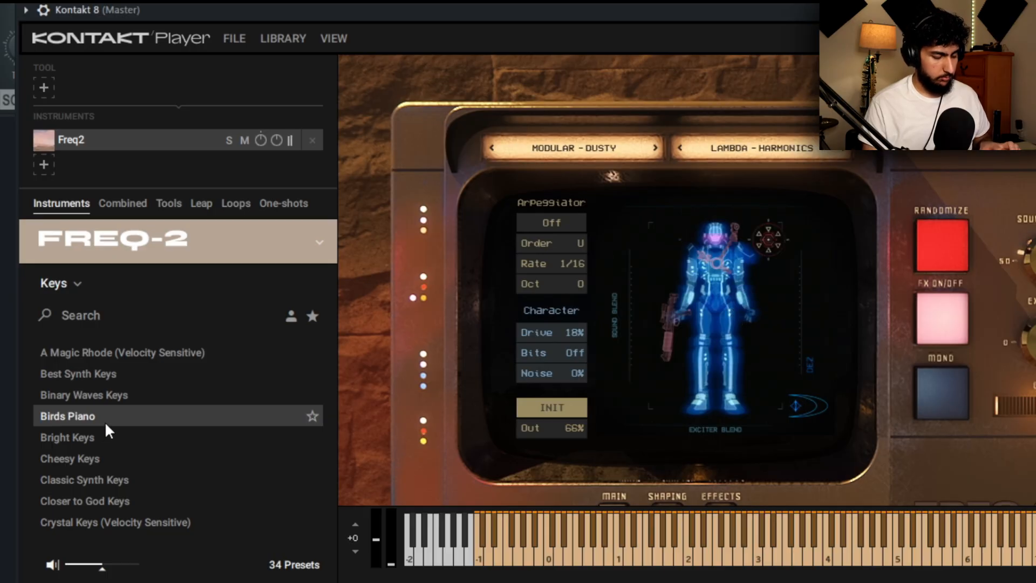
{"action": "left_click", "coordinate": [106, 440]}
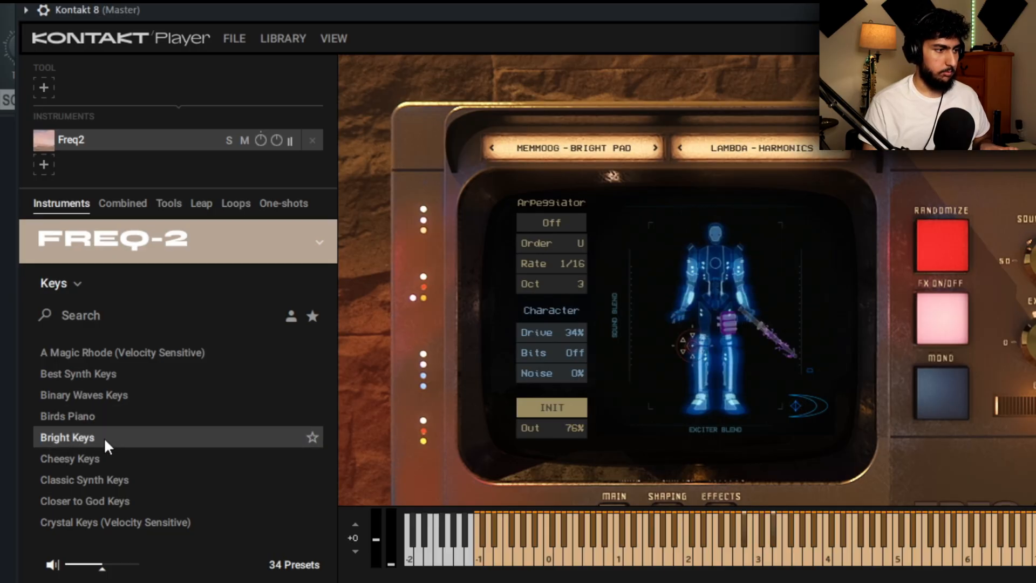
{"action": "left_click", "coordinate": [122, 457]}
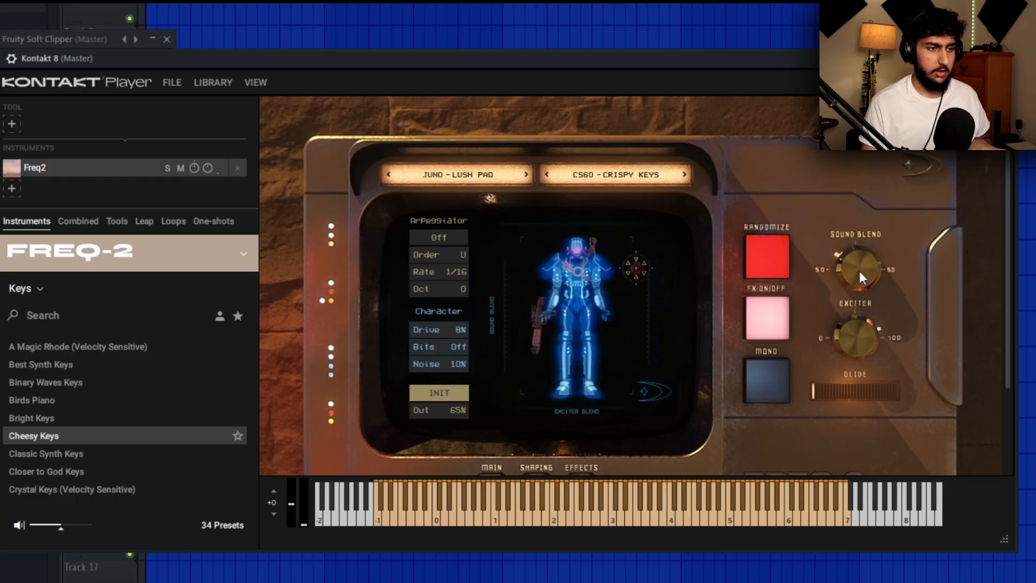
{"action": "left_click_drag", "start_coordinate": [862, 249], "coordinate": [853, 269]}
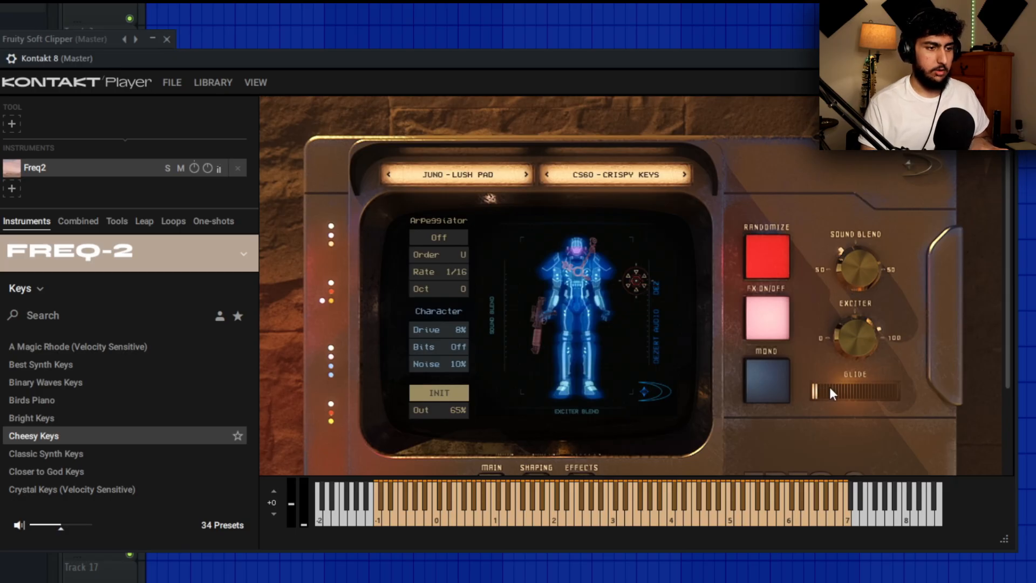
Step: Import the FreeBandz MIDI melody from the favourites into the Kontakt 8 piano roll of Pattern 1 and deselect its notes
{"action": "left_click", "coordinate": [427, 18]}
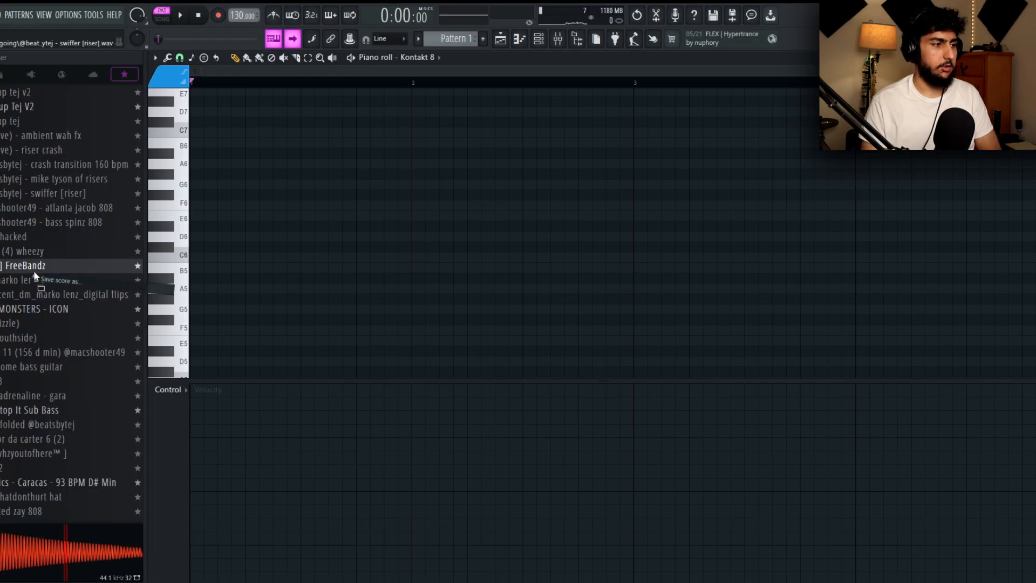
{"action": "mouse_move", "coordinate": [34, 271]}
{"action": "left_mouse_down"}
{"action": "mouse_move", "coordinate": [157, 215]}
{"action": "mouse_move", "coordinate": [435, 224]}
{"action": "mouse_move", "coordinate": [468, 234]}
{"action": "mouse_move", "coordinate": [458, 245]}
{"action": "left_mouse_up"}
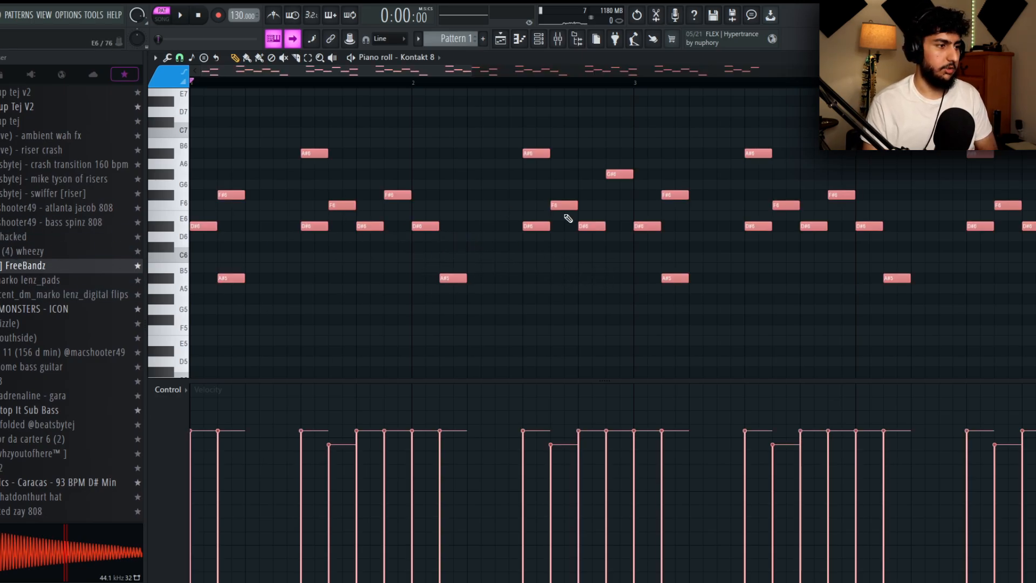
{"action": "scroll", "coordinate": [513, 181], "scroll_direction": "down", "scroll_amount": 3}
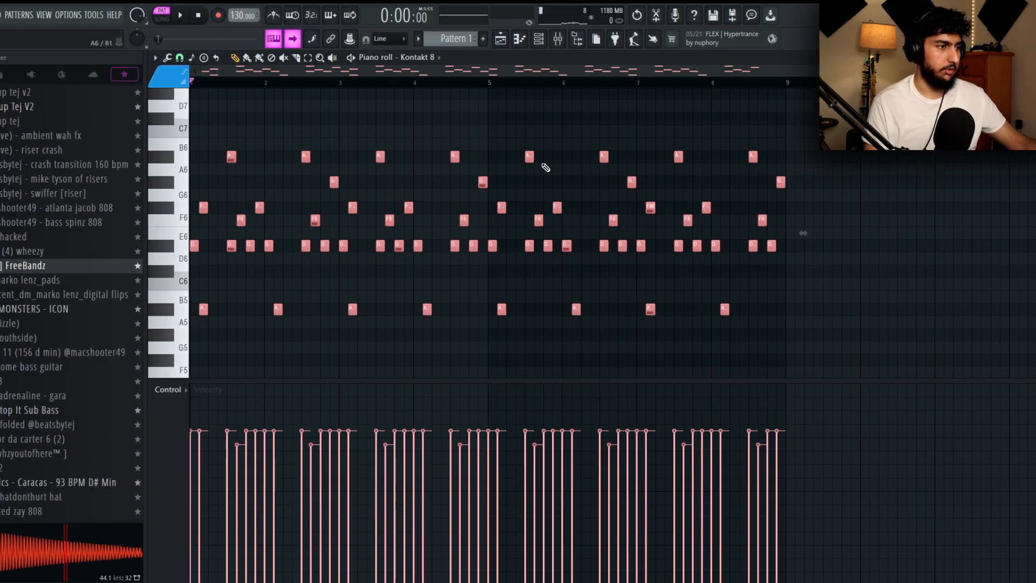
{"action": "key", "text": "ctrl+d"}
Step: Play back the imported melody with the Cheesy Keys sound, first in the piano roll and again from the channel rack
{"action": "scroll", "coordinate": [702, 155], "scroll_direction": "up", "scroll_amount": 1}
{"action": "key", "text": "space"}
{"action": "scroll", "coordinate": [388, 173], "scroll_direction": "down", "scroll_amount": 1}
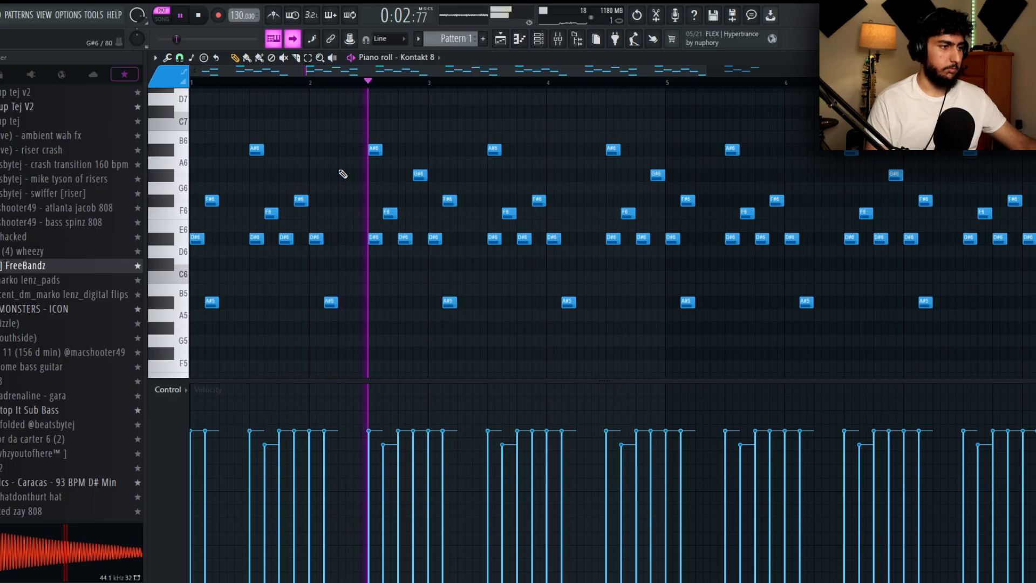
{"action": "scroll", "coordinate": [514, 185], "scroll_direction": "down", "scroll_amount": 1}
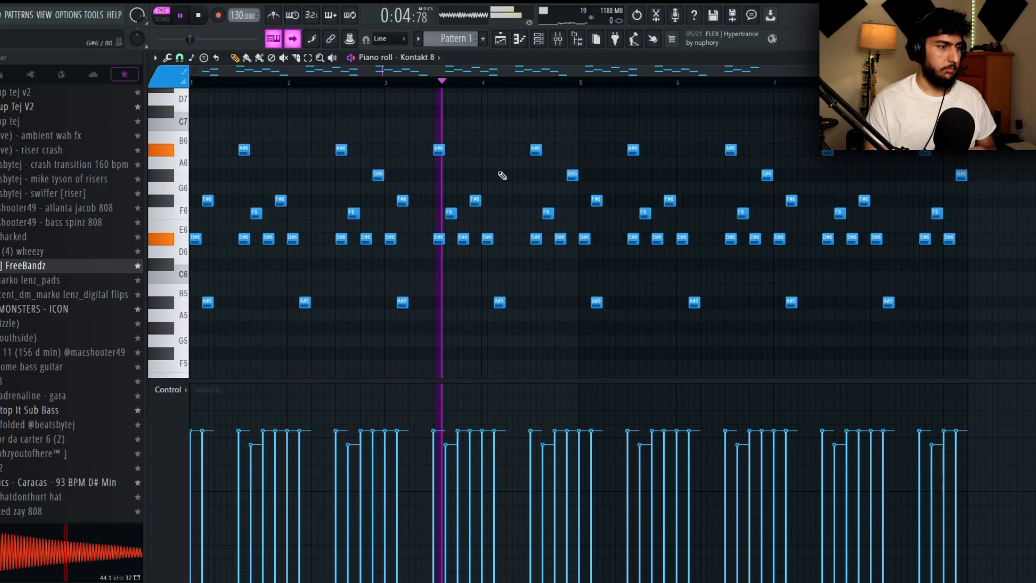
{"action": "scroll", "coordinate": [504, 173], "scroll_direction": "right", "scroll_amount": 1}
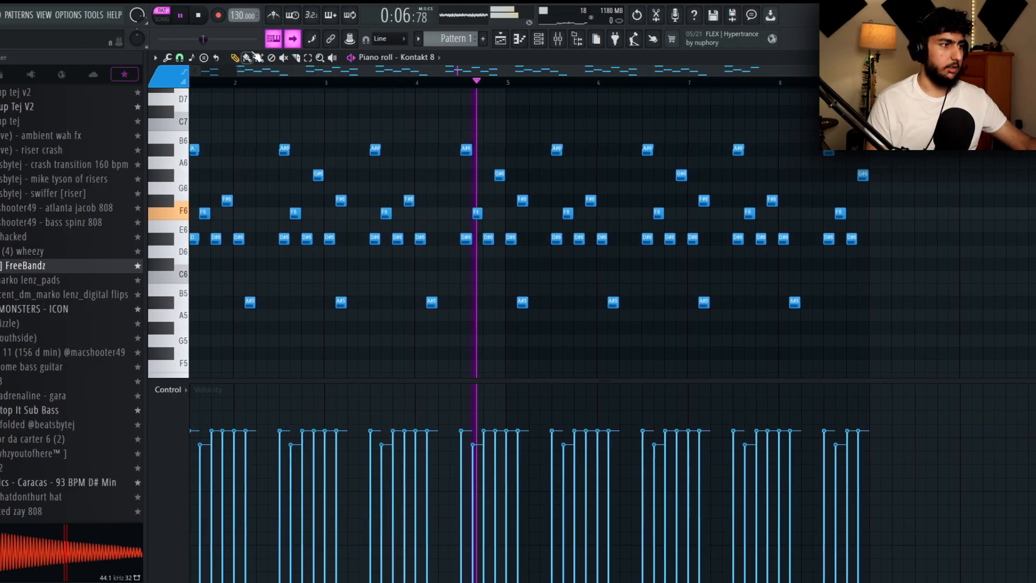
{"action": "scroll", "coordinate": [503, 194], "scroll_direction": "down", "scroll_amount": 1}
{"action": "key", "text": "space"}
{"action": "scroll", "coordinate": [378, 186], "scroll_direction": "up", "scroll_amount": 4}
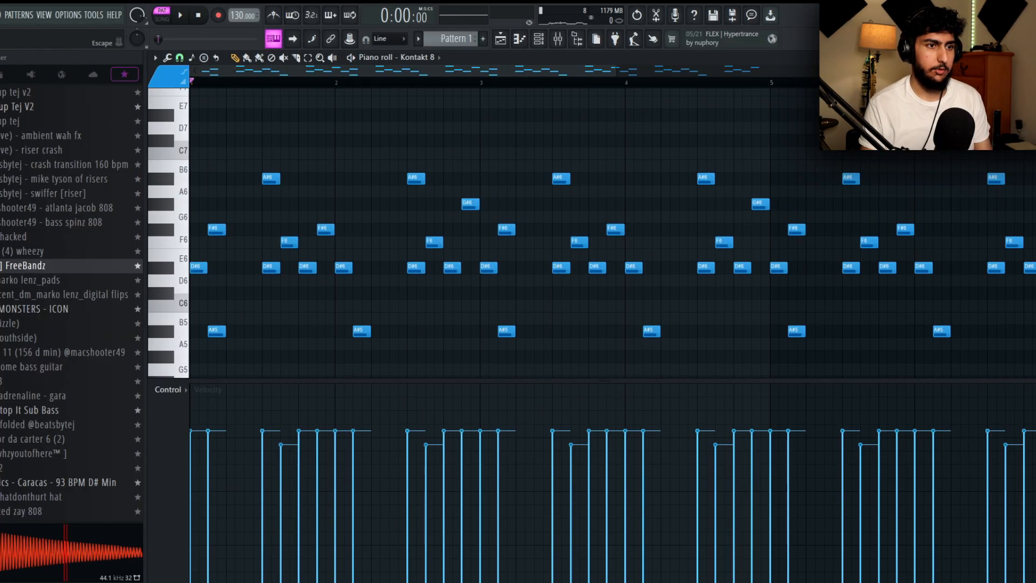
{"action": "key", "text": "Escape"}
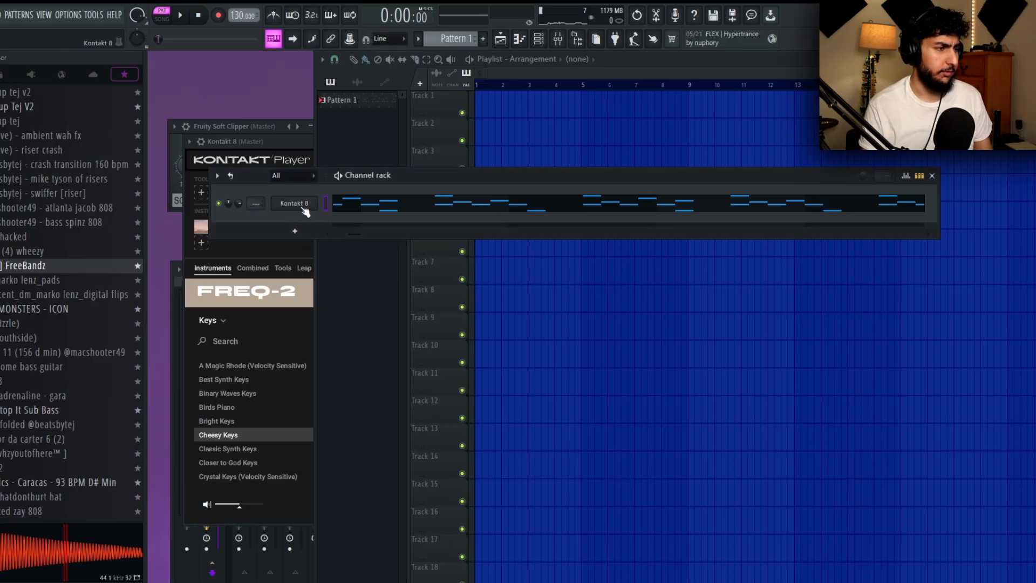
{"action": "key", "text": "space"}
{"action": "left_click_drag", "start_coordinate": [464, 171], "coordinate": [468, 168]}
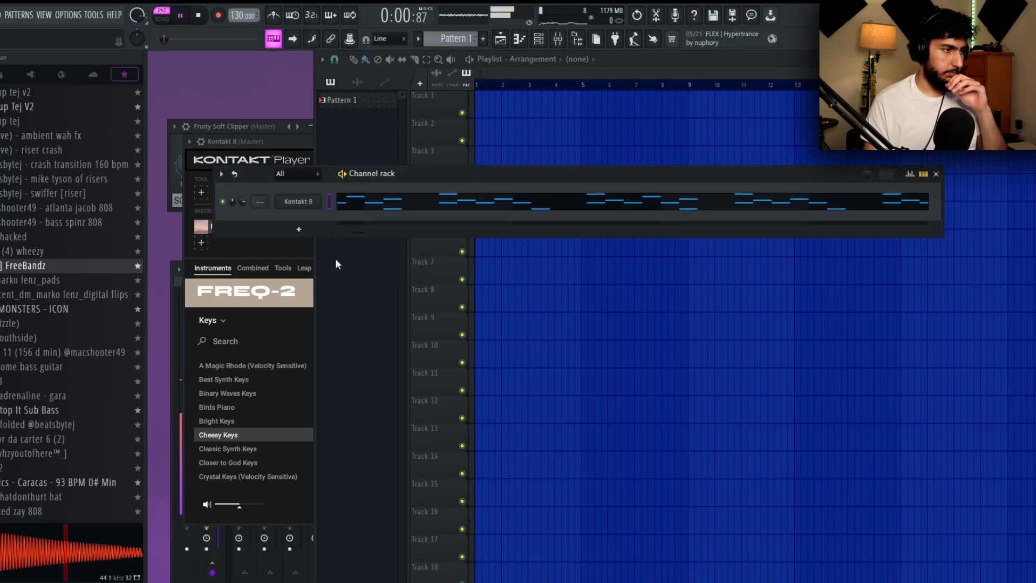
Step: Route the Kontakt 8 channel to mixer insert 4 and add Fruity Parametric EQ 2 in its second effect slot
{"action": "left_click", "coordinate": [312, 206]}
{"action": "key", "text": "F9"}
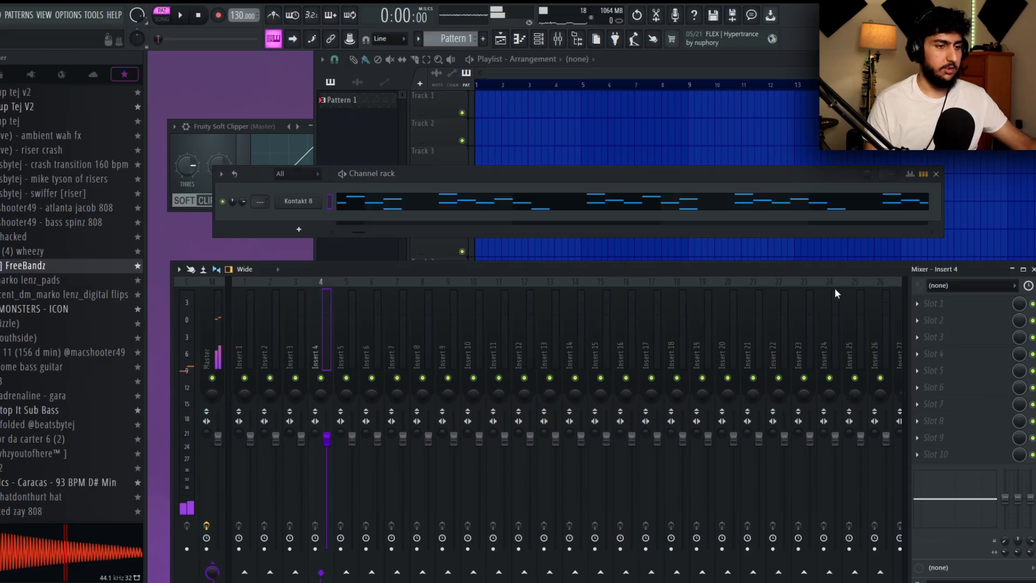
{"action": "left_click", "coordinate": [958, 324]}
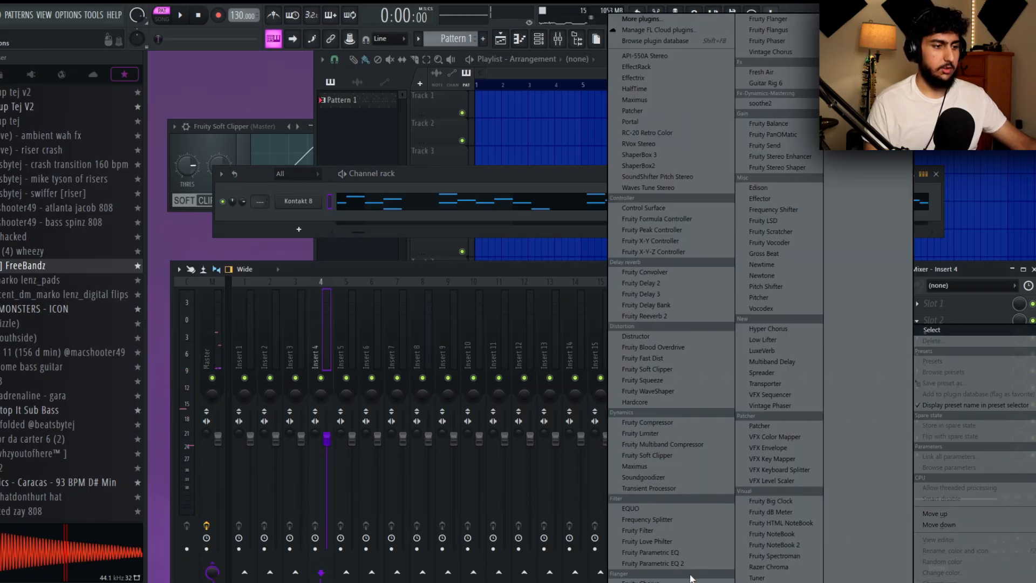
{"action": "left_click", "coordinate": [653, 563]}
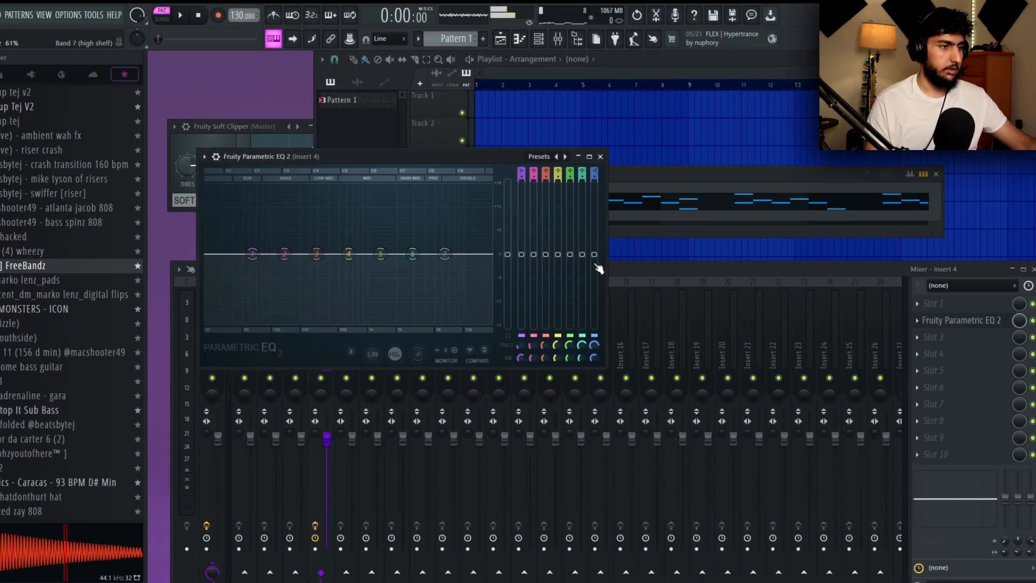
{"action": "left_click", "coordinate": [599, 268]}
{"action": "left_click", "coordinate": [540, 196]}
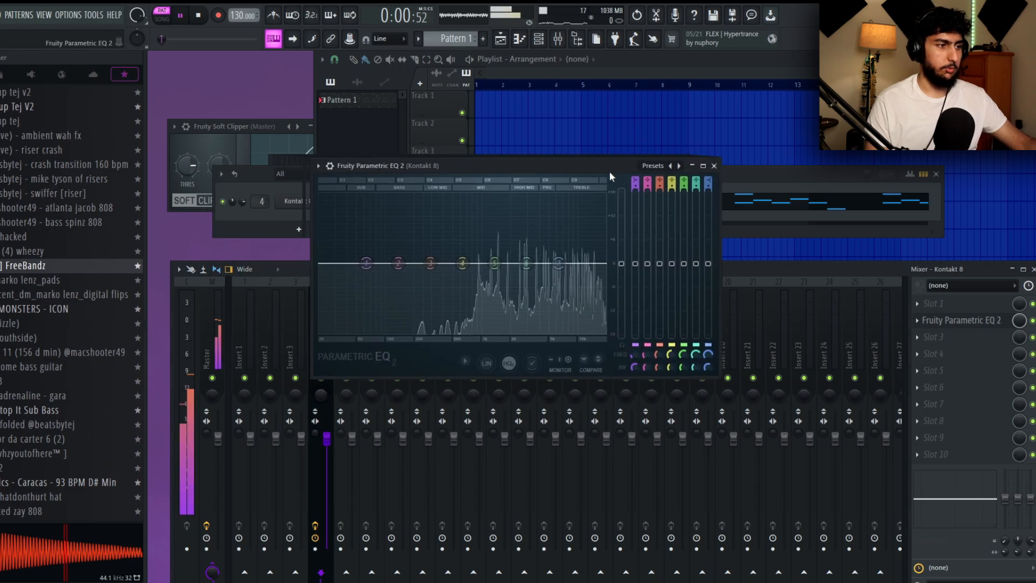
Step: Shape the Kontakt 8 EQ by rolling off the lows with band 1, lowering the high shelf and dipping band 5
{"action": "left_click_drag", "start_coordinate": [380, 265], "coordinate": [472, 331]}
{"action": "left_click_drag", "start_coordinate": [570, 264], "coordinate": [586, 298]}
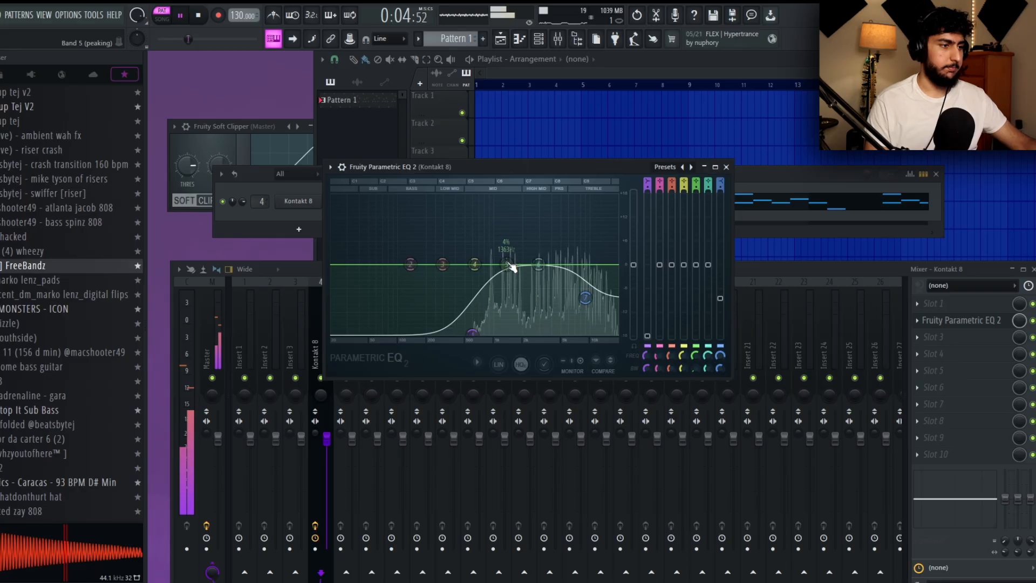
{"action": "mouse_move", "coordinate": [507, 268]}
{"action": "left_mouse_down"}
{"action": "mouse_move", "coordinate": [495, 220]}
{"action": "mouse_move", "coordinate": [506, 223]}
{"action": "mouse_move", "coordinate": [505, 287]}
{"action": "left_mouse_up"}
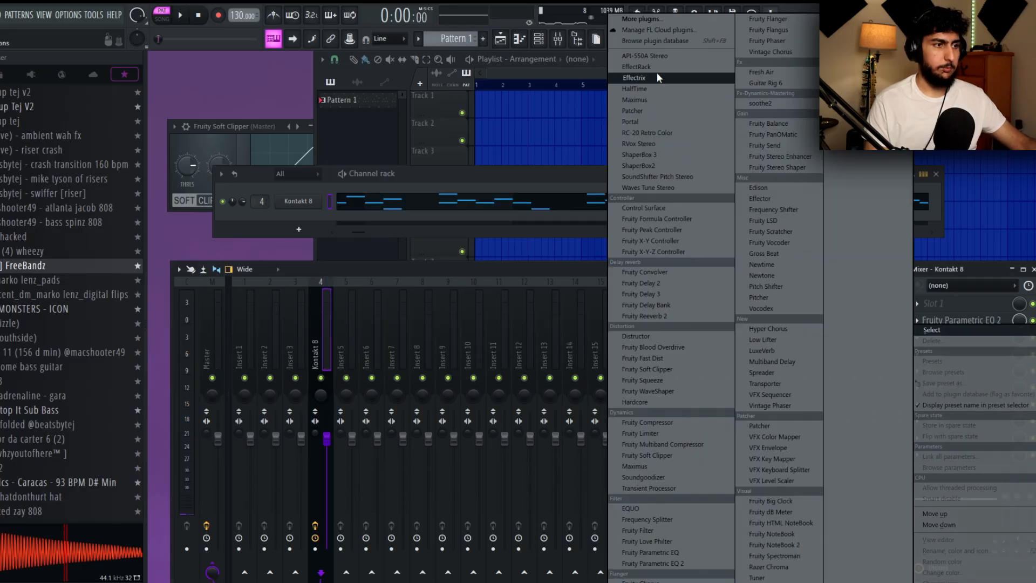
Step: Add Effectrix to the Kontakt 8 insert and sequence Reverse over all 32 steps, Stretch over steps 1–16 and Reverb over 17–32
{"action": "left_click", "coordinate": [656, 77]}
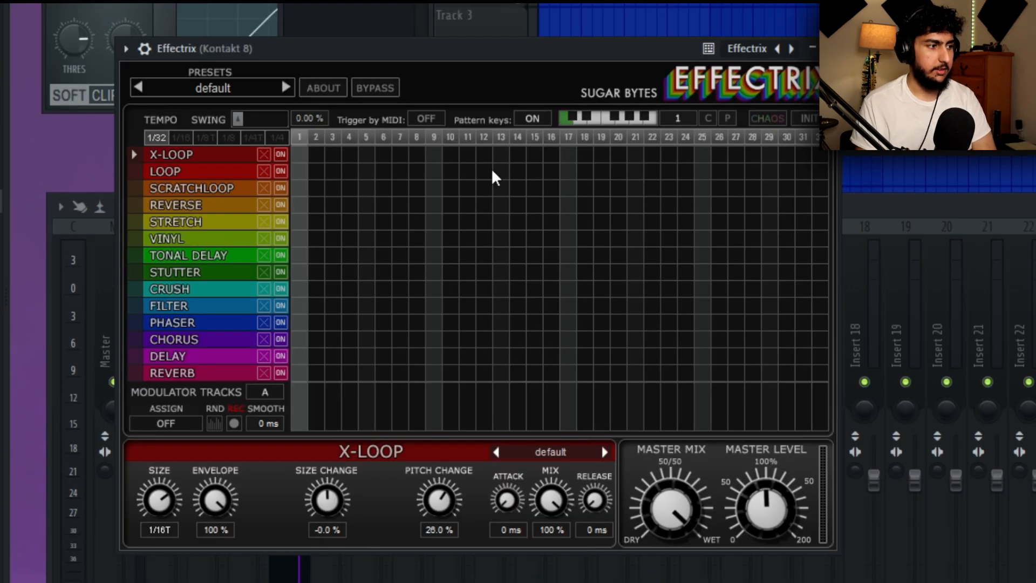
{"action": "left_click", "coordinate": [324, 205]}
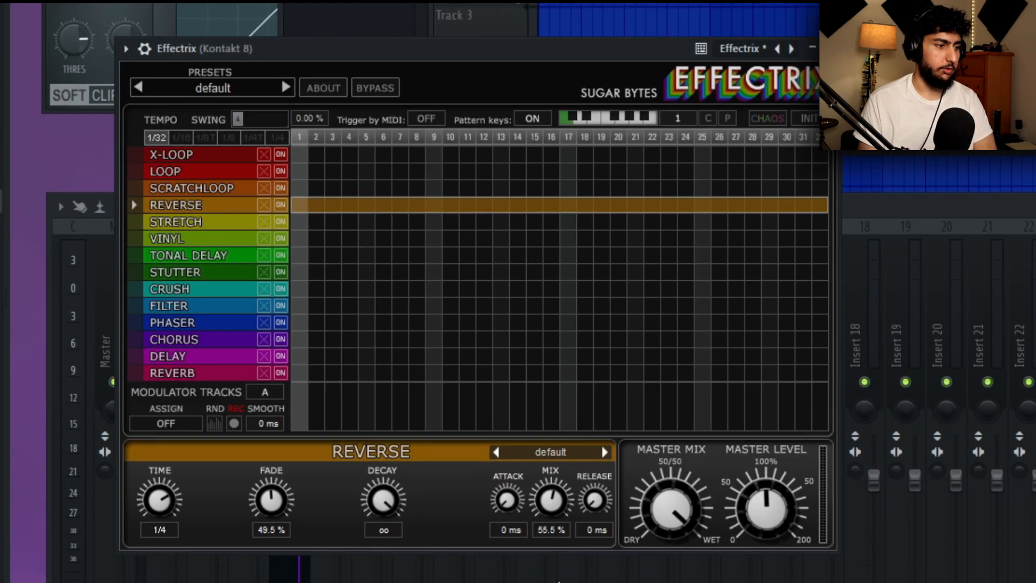
{"action": "left_click_drag", "start_coordinate": [302, 222], "coordinate": [569, 224]}
{"action": "left_click_drag", "start_coordinate": [566, 372], "coordinate": [921, 391]}
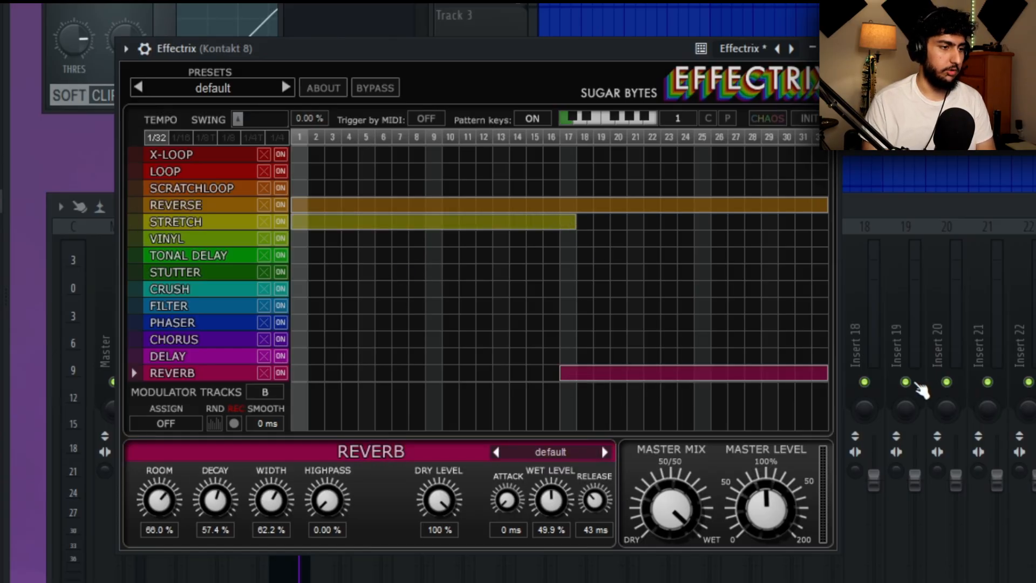
{"action": "left_click", "coordinate": [571, 219]}
Step: Lower the Effectrix Stretch mix to 29.5 % while the melody plays
{"action": "key", "text": "space"}
{"action": "left_click_drag", "start_coordinate": [551, 499], "coordinate": [551, 524]}
{"action": "key", "text": "Escape"}
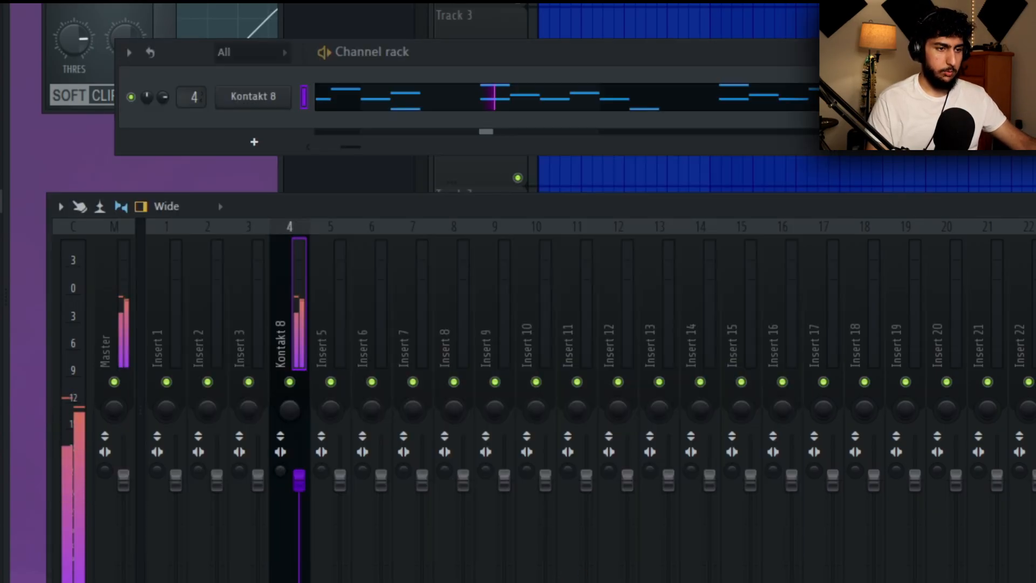
{"action": "left_click", "coordinate": [904, 294]}
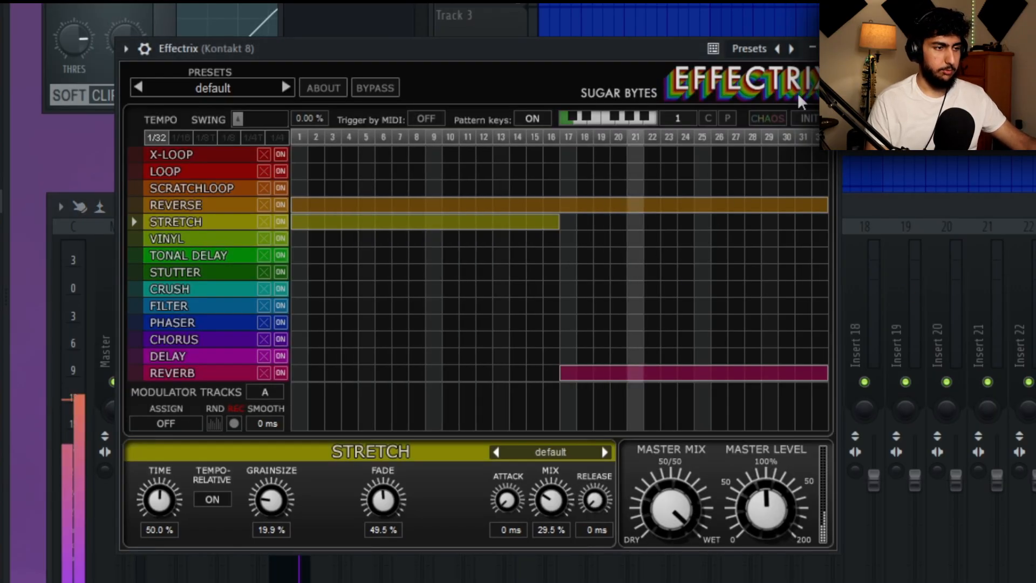
{"action": "left_click", "coordinate": [208, 202]}
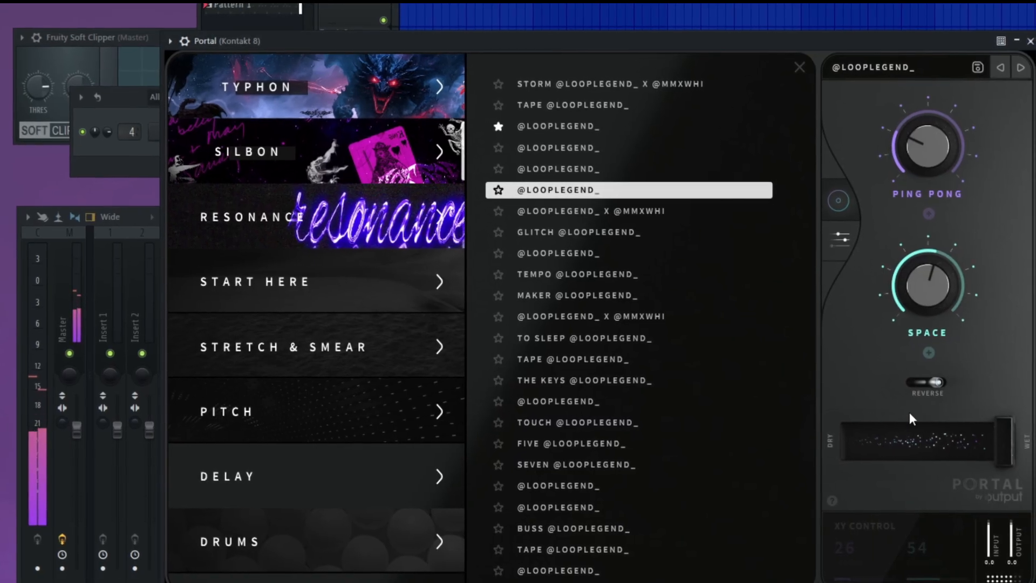
Step: In Portal, try the current LoopLegend preset at 24 percent wet, then load the fourth preset in the list and reduce its dry/wet mix
{"action": "left_click_drag", "start_coordinate": [912, 435], "coordinate": [875, 434]}
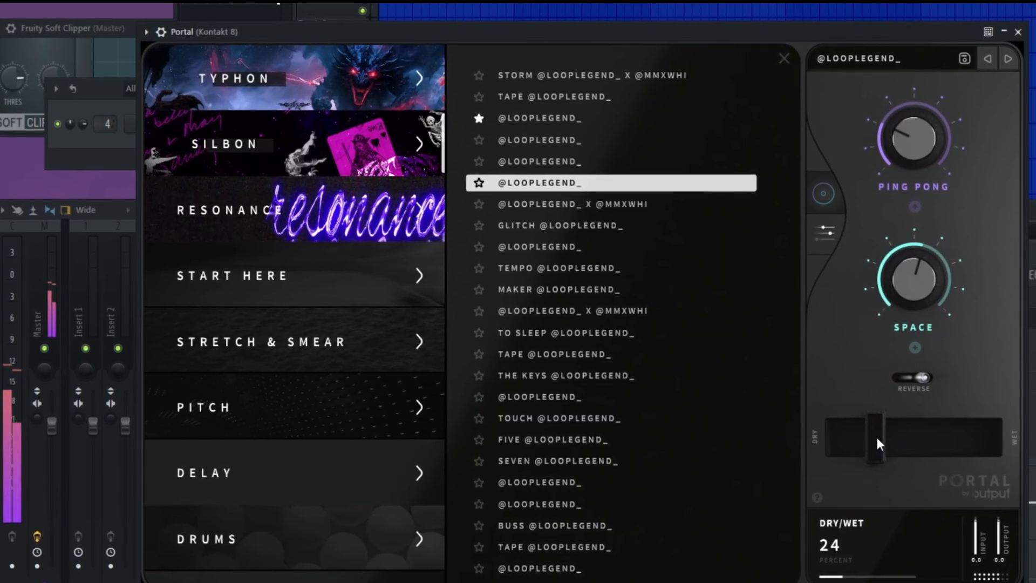
{"action": "left_click", "coordinate": [573, 144]}
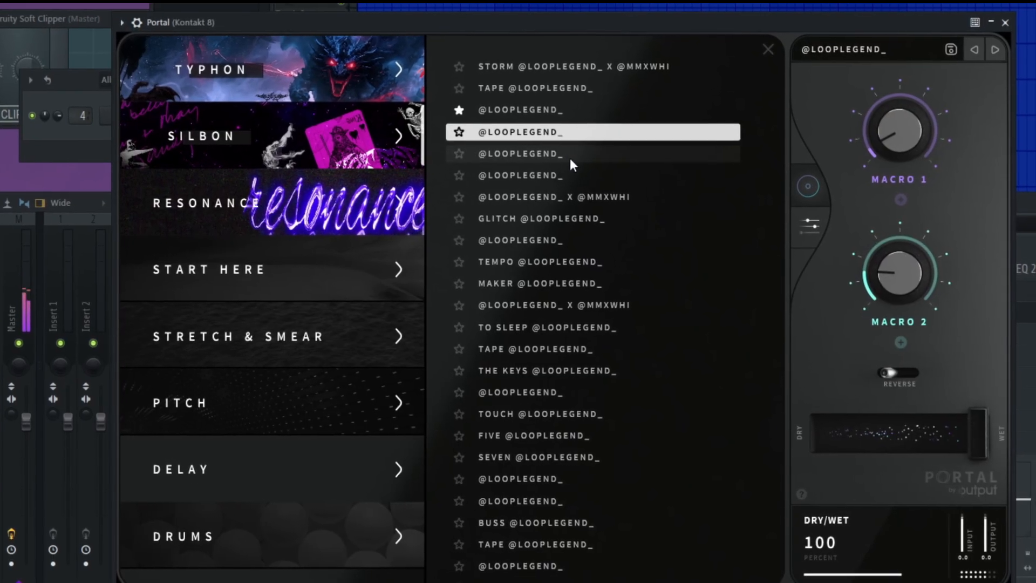
{"action": "left_click_drag", "start_coordinate": [952, 432], "coordinate": [862, 435]}
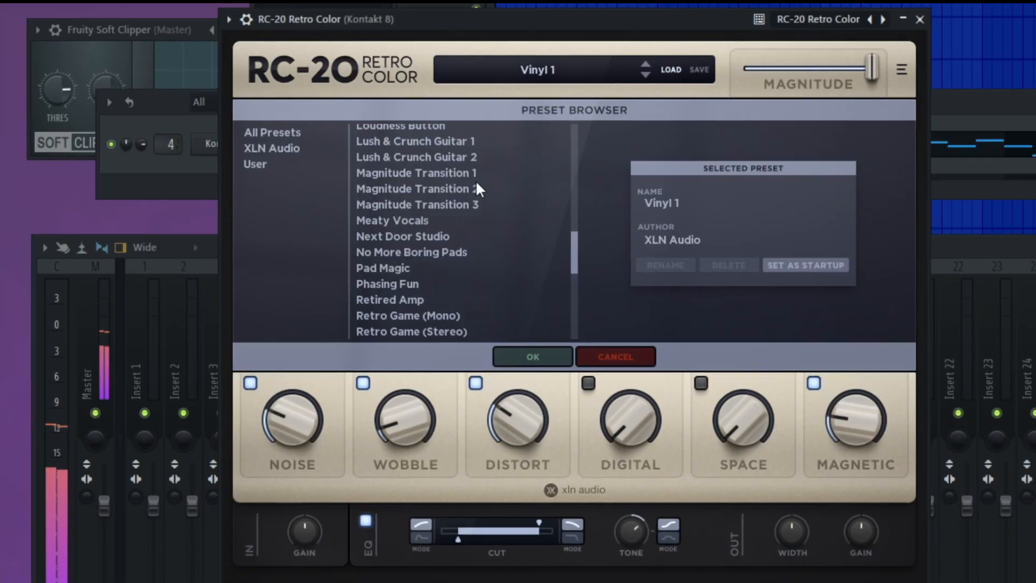
Step: Load the Lush & Crunch Guitar 2 preset in RC-20 Retro Color, turn Noise off, reduce Wobble and raise Space to 59 %
{"action": "left_click", "coordinate": [417, 156]}
{"action": "left_click", "coordinate": [532, 356]}
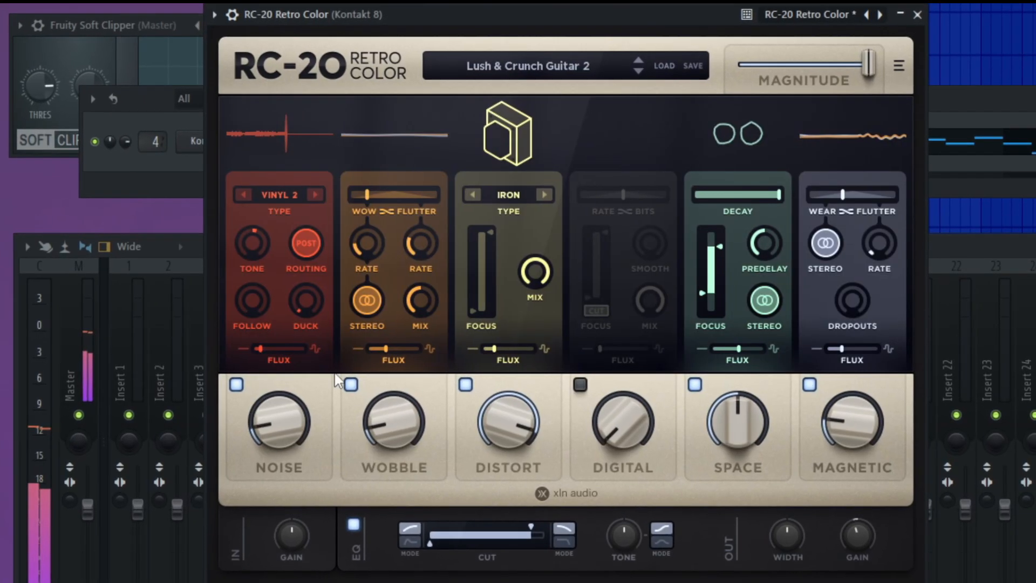
{"action": "left_click", "coordinate": [249, 382]}
{"action": "left_click_drag", "start_coordinate": [413, 414], "coordinate": [414, 429]}
{"action": "left_click_drag", "start_coordinate": [732, 424], "coordinate": [731, 410]}
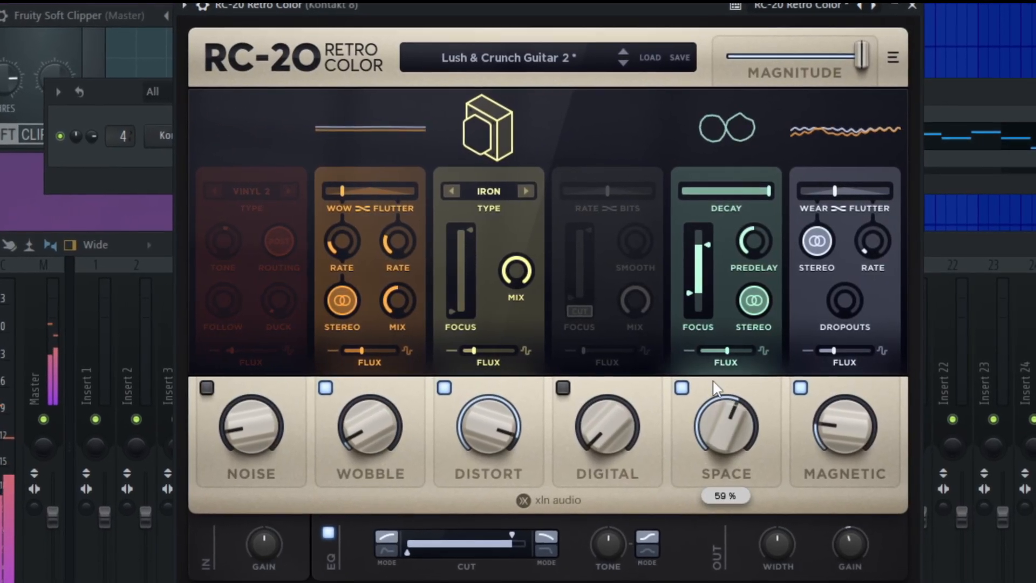
Step: Lower the Distort amount in RC-20 Retro Color and add HalfTime to the Kontakt 8 insert
{"action": "left_click_drag", "start_coordinate": [499, 410], "coordinate": [497, 478]}
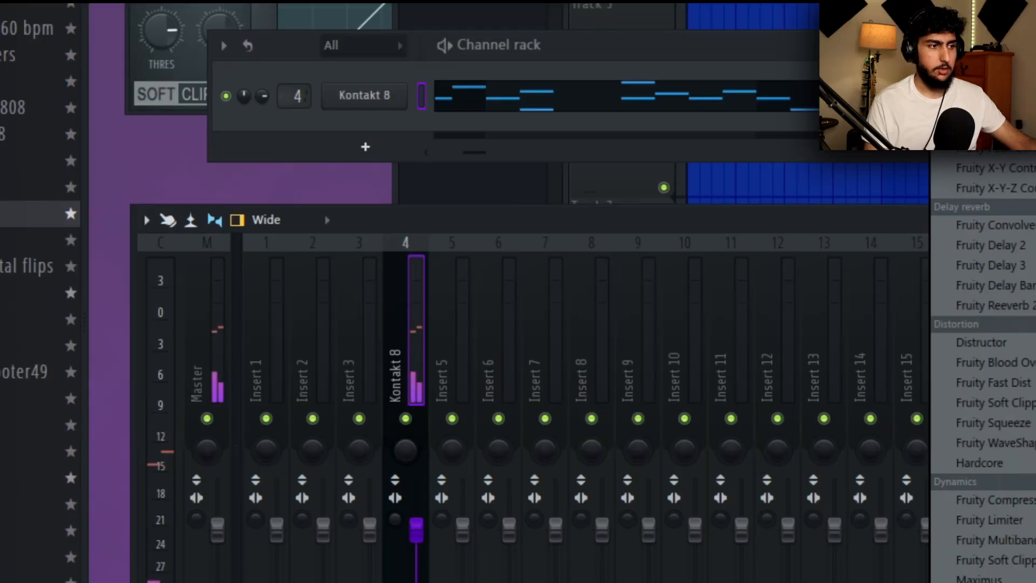
{"action": "left_click", "coordinate": [998, 65]}
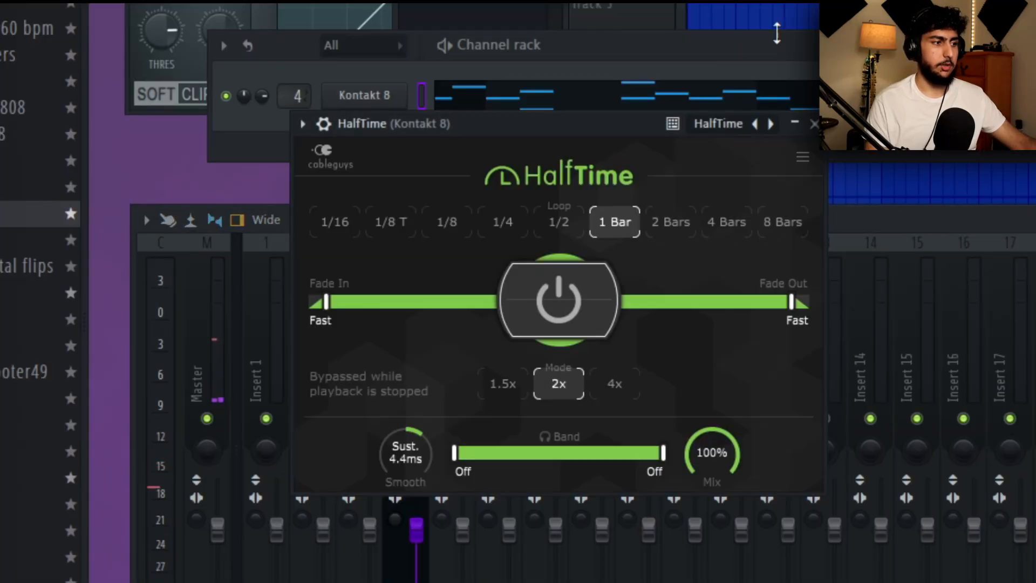
{"action": "left_click_drag", "start_coordinate": [569, 134], "coordinate": [842, 112]}
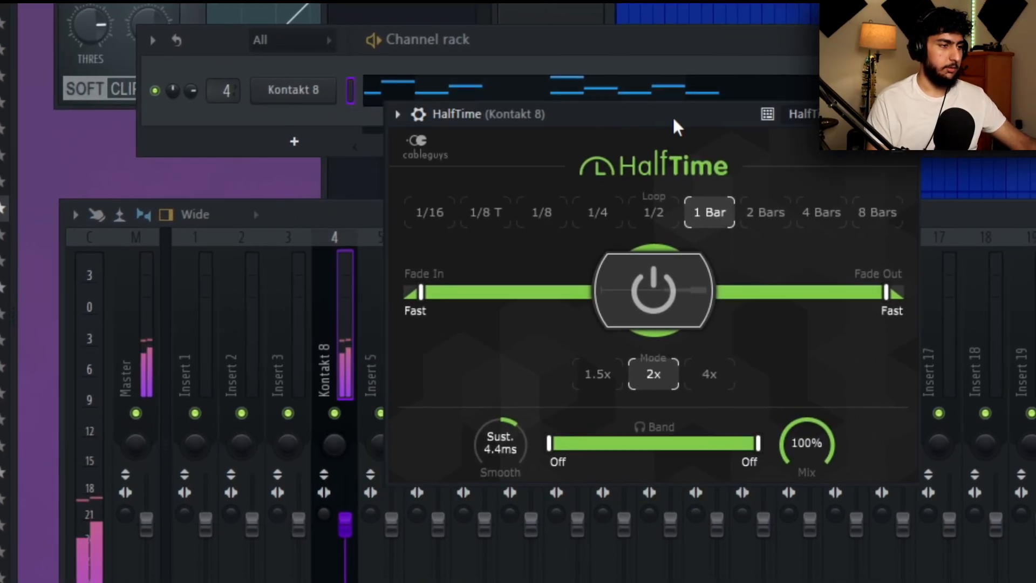
{"action": "left_click_drag", "start_coordinate": [663, 99], "coordinate": [524, 99]}
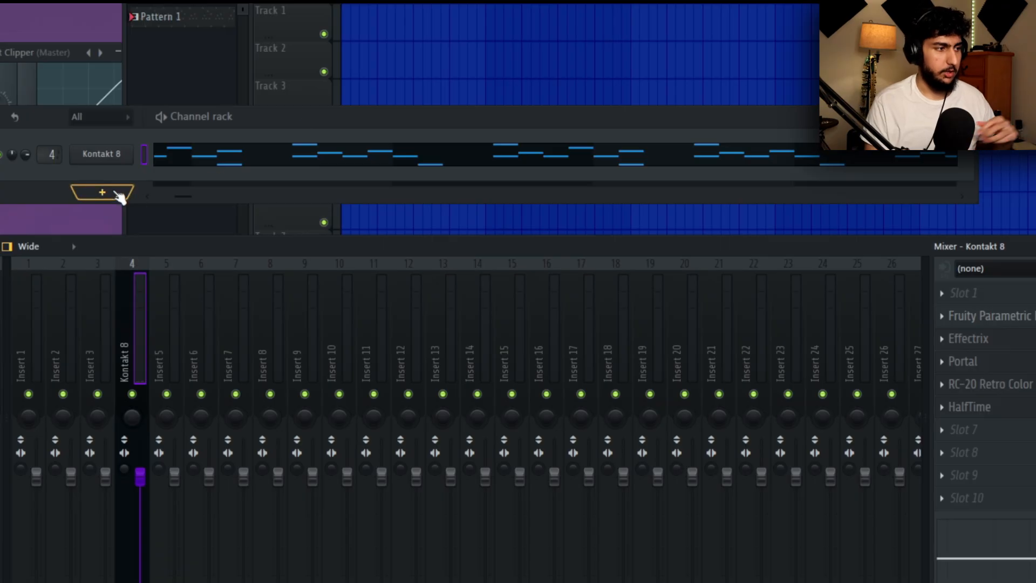
Step: Add a second Kontakt 8 instrument with FREQ-2 loaded and filter its presets to the Keys bank
{"action": "left_click", "coordinate": [102, 192]}
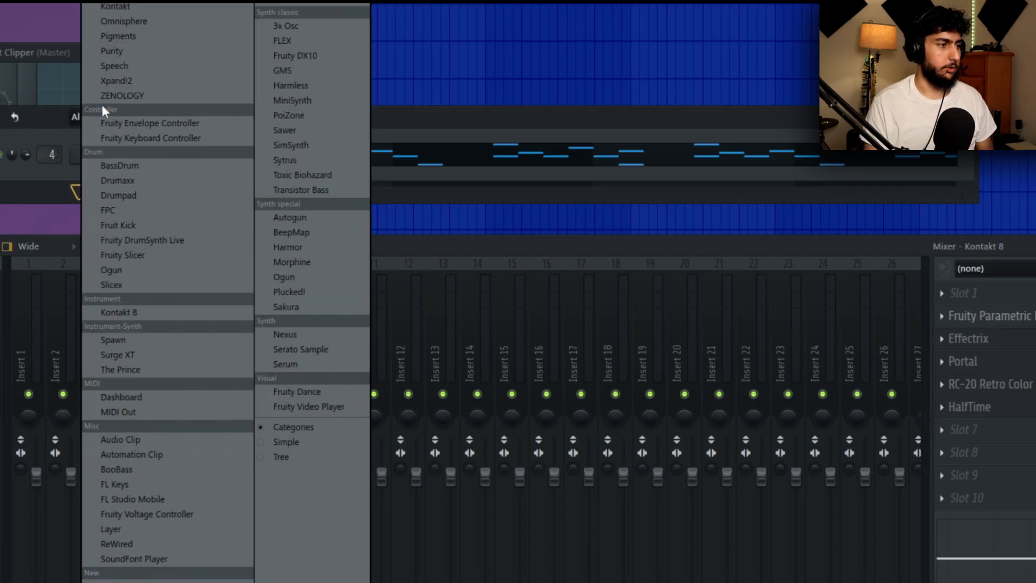
{"action": "left_click", "coordinate": [134, 311]}
{"action": "left_click", "coordinate": [70, 379]}
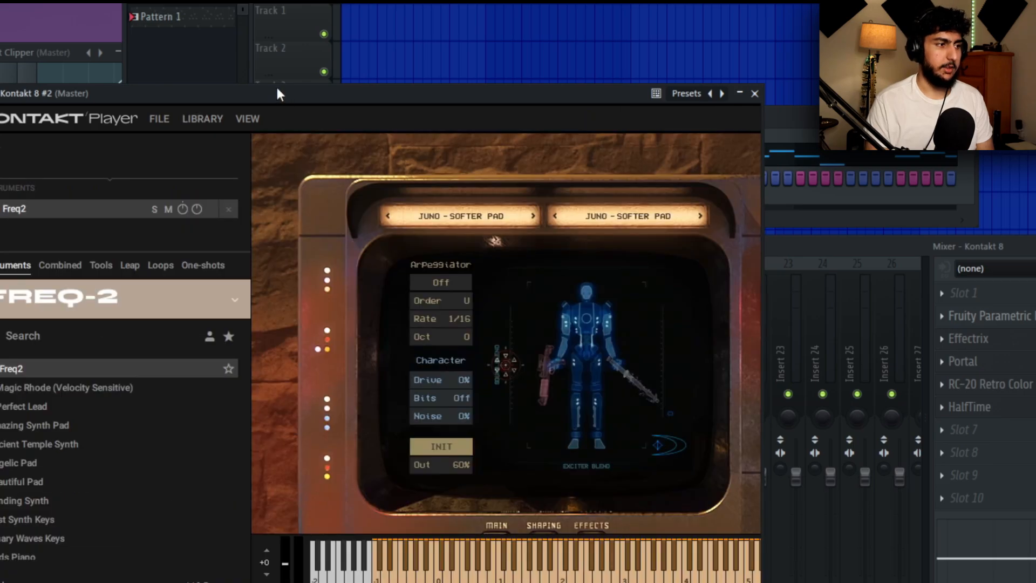
{"action": "left_click_drag", "start_coordinate": [278, 95], "coordinate": [313, 33]}
{"action": "left_click", "coordinate": [64, 277]}
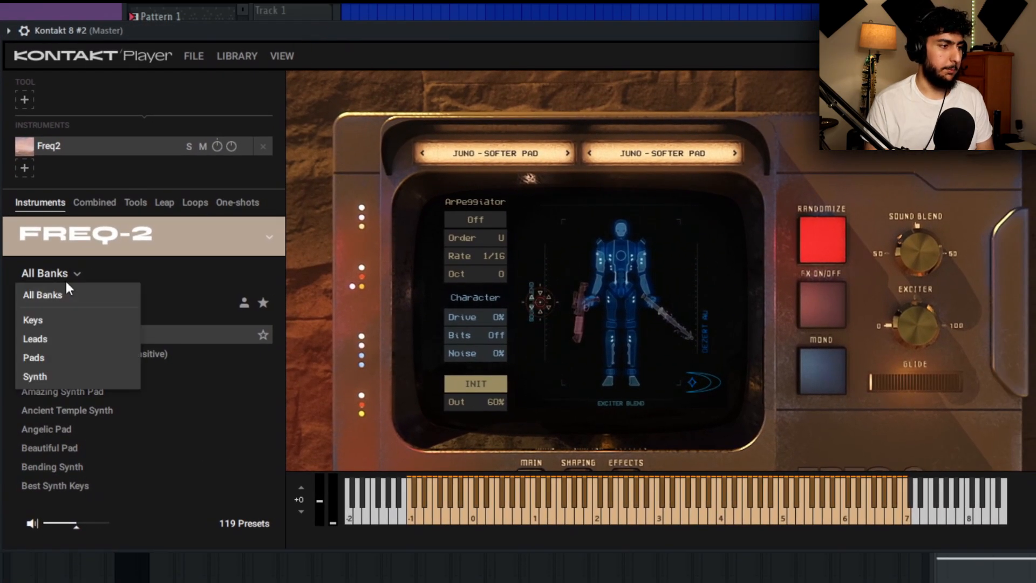
{"action": "left_click", "coordinate": [65, 319]}
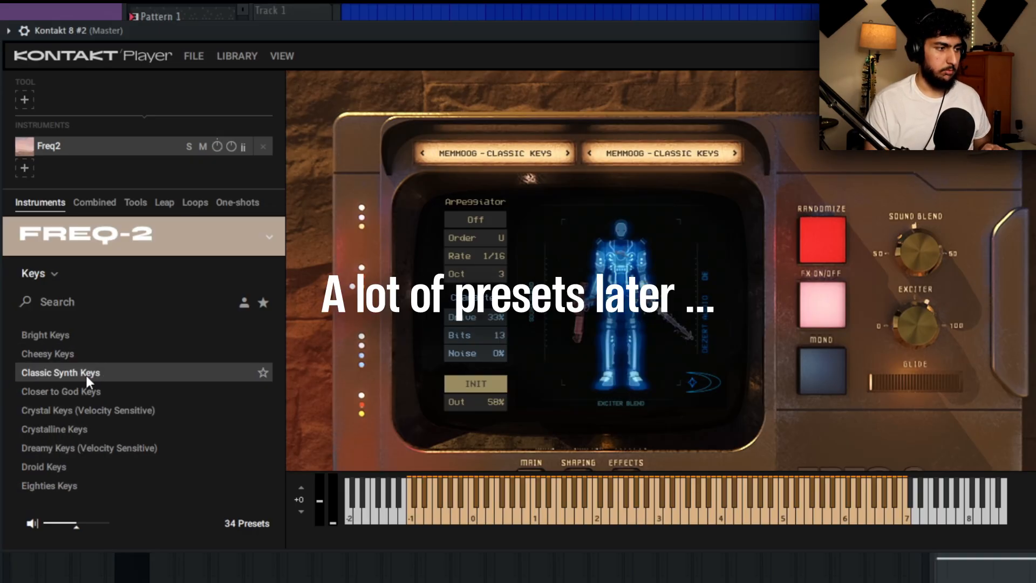
Step: Audition FREQ-2 Keys presets such as Closer to God Keys and Meditation Keys, and load one further down the list
{"action": "left_click", "coordinate": [85, 396]}
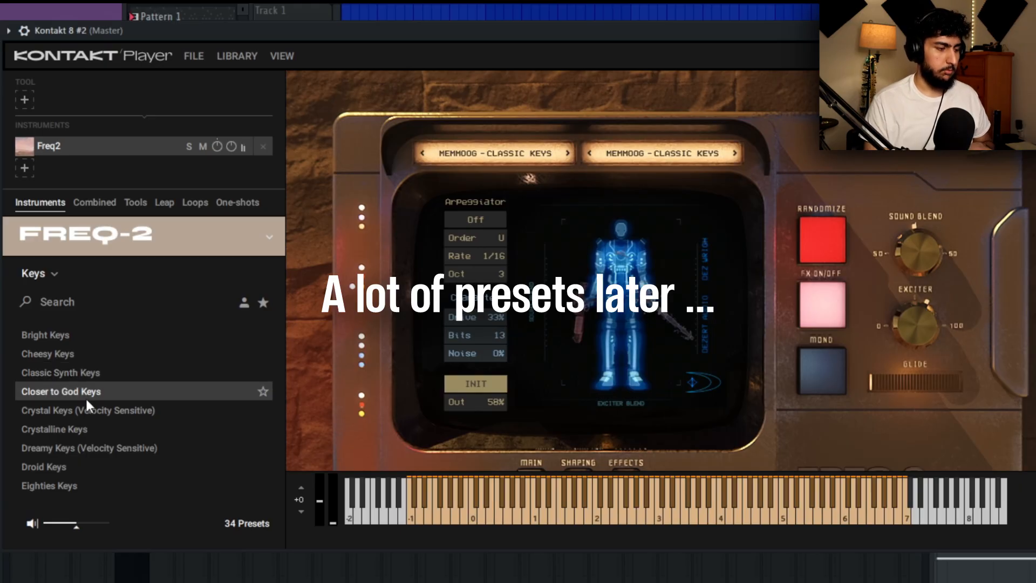
{"action": "scroll", "coordinate": [81, 415], "scroll_direction": "down", "scroll_amount": 3}
{"action": "left_click", "coordinate": [77, 433]}
{"action": "left_click", "coordinate": [75, 441]}
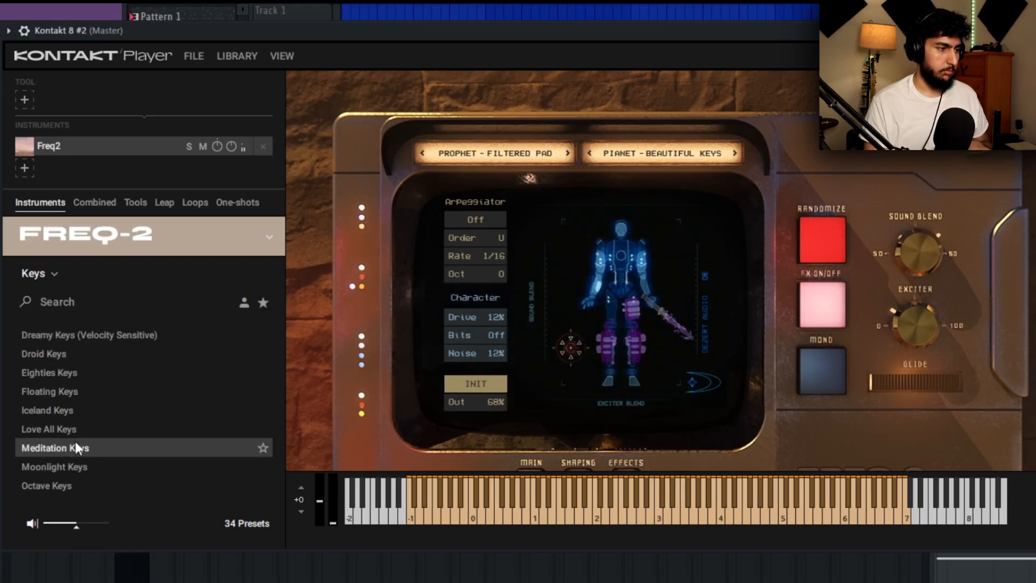
{"action": "scroll", "coordinate": [73, 446], "scroll_direction": "down", "scroll_amount": 2}
{"action": "left_click", "coordinate": [72, 447]}
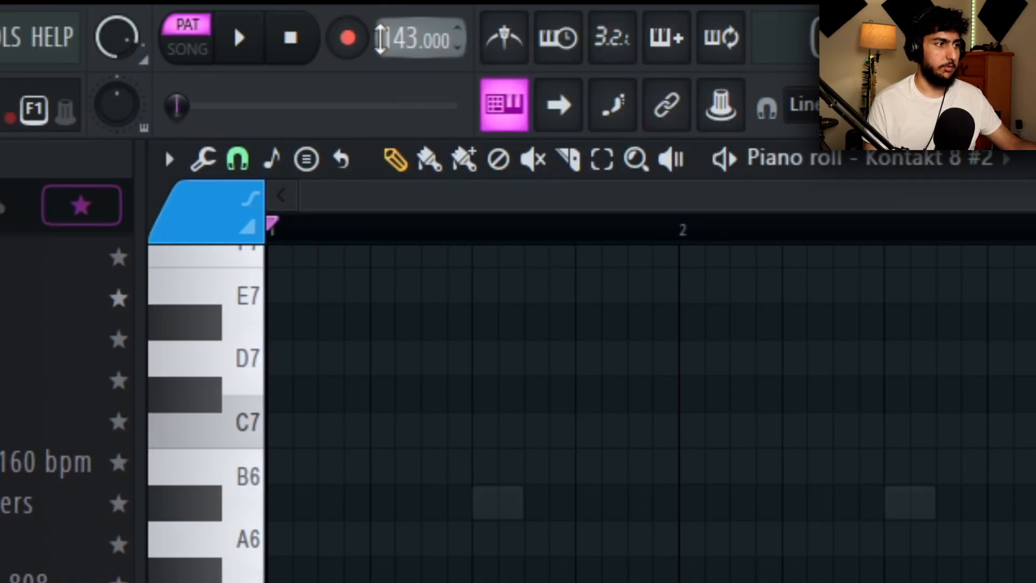
Step: Turn on the metronome and set the project tempo to 146 BPM by listening to the click
{"action": "scroll", "coordinate": [380, 38], "scroll_direction": "down", "scroll_amount": 3}
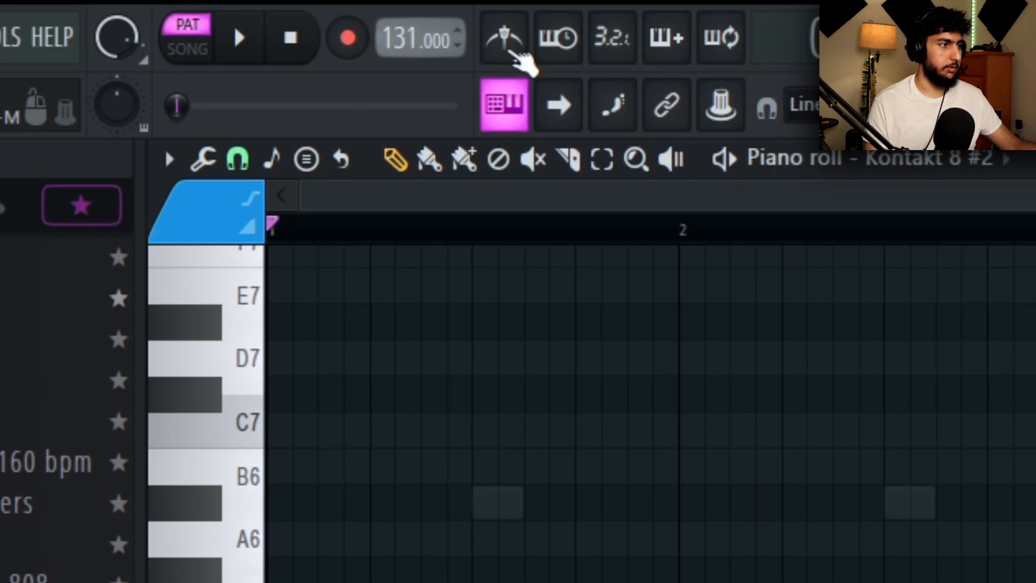
{"action": "left_click", "coordinate": [518, 49]}
{"action": "key", "text": "space"}
{"action": "scroll", "coordinate": [399, 39], "scroll_direction": "up", "scroll_amount": 9}
{"action": "scroll", "coordinate": [388, 39], "scroll_direction": "up", "scroll_amount": 6}
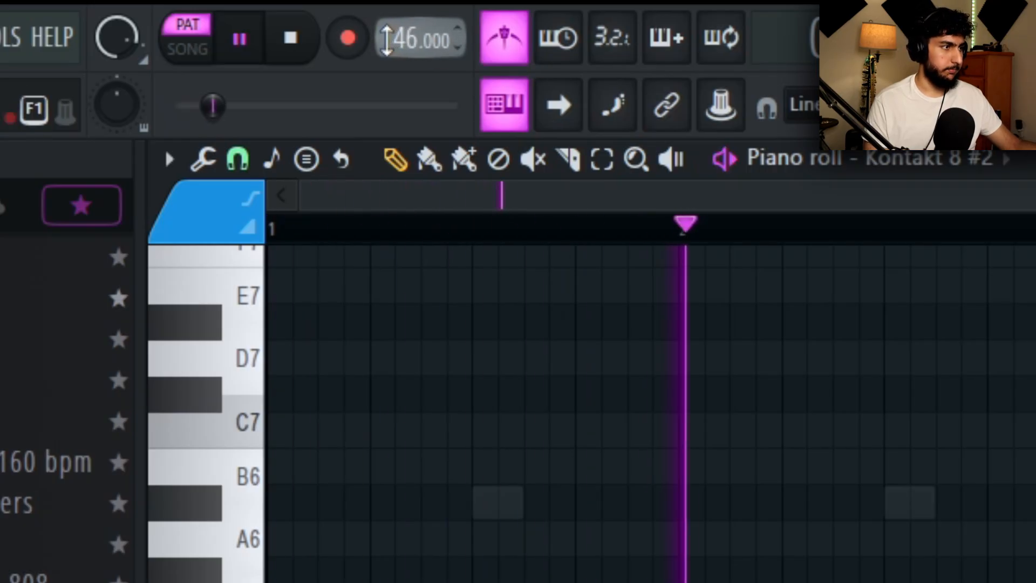
{"action": "scroll", "coordinate": [385, 39], "scroll_direction": "down", "scroll_amount": 1}
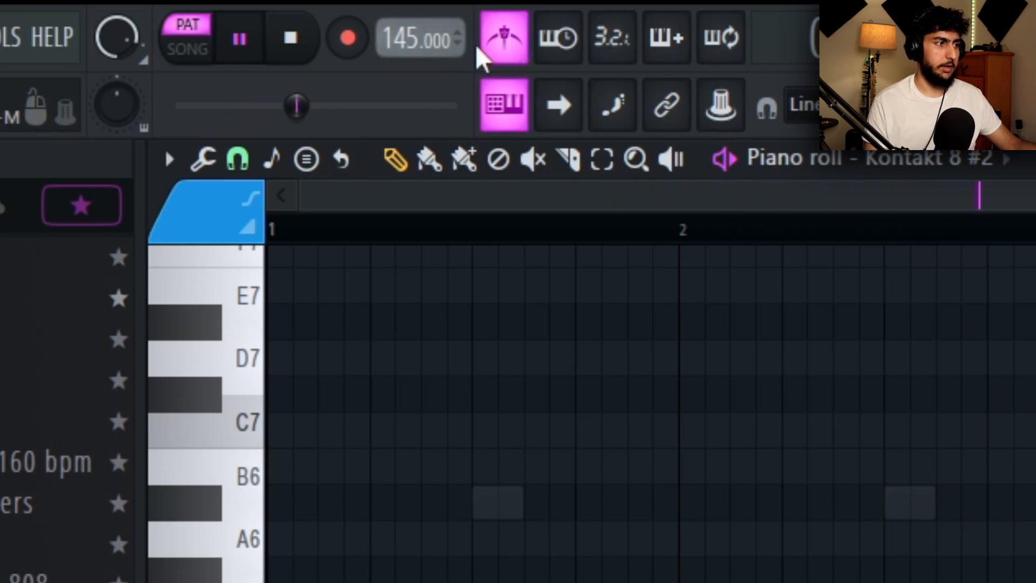
{"action": "key", "text": "space"}
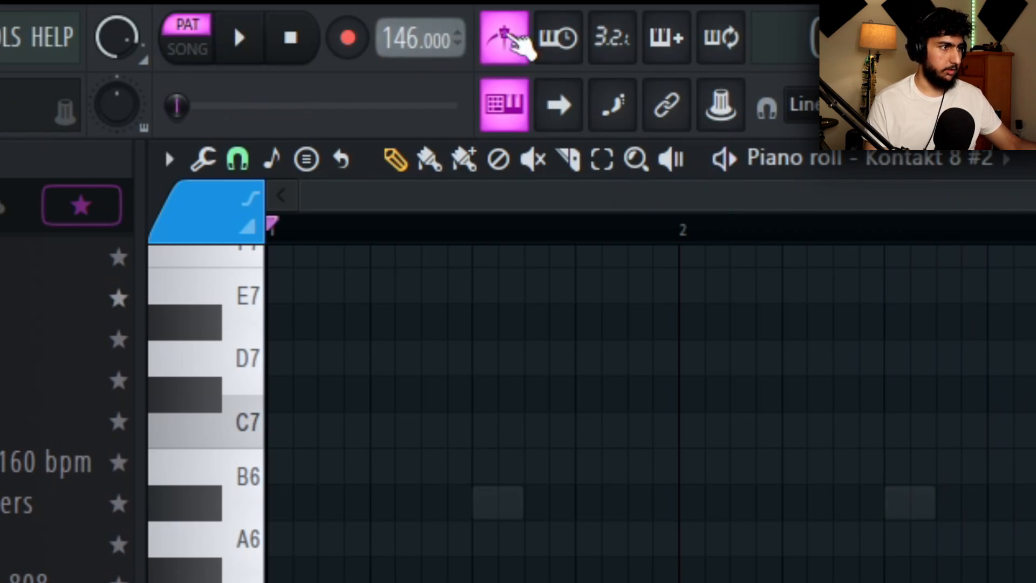
Step: Enable the recording countdown and record a melody with the second Kontakt 8 instrument
{"action": "left_click", "coordinate": [626, 38]}
{"action": "key", "text": "space"}
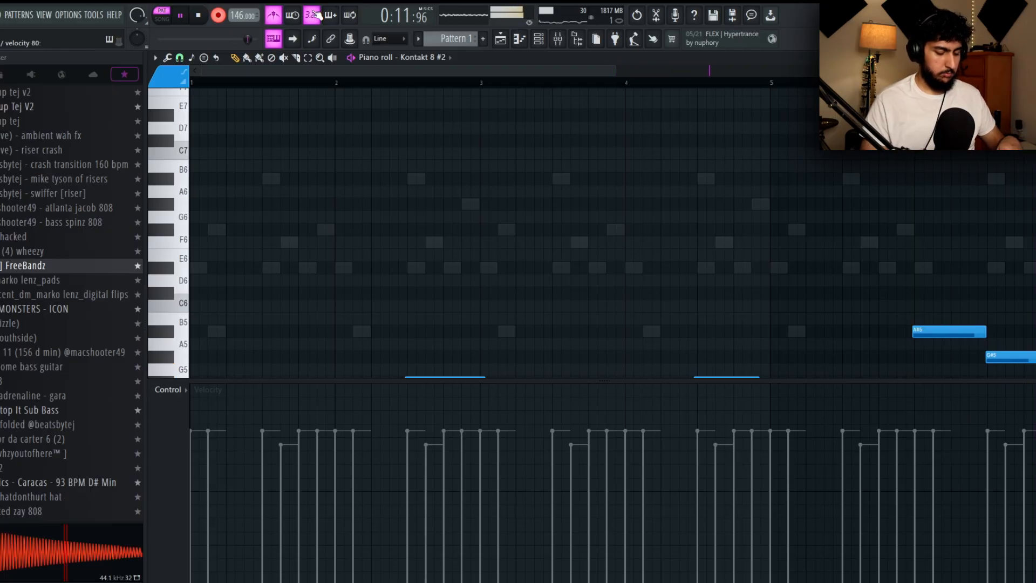
{"action": "key", "text": "space"}
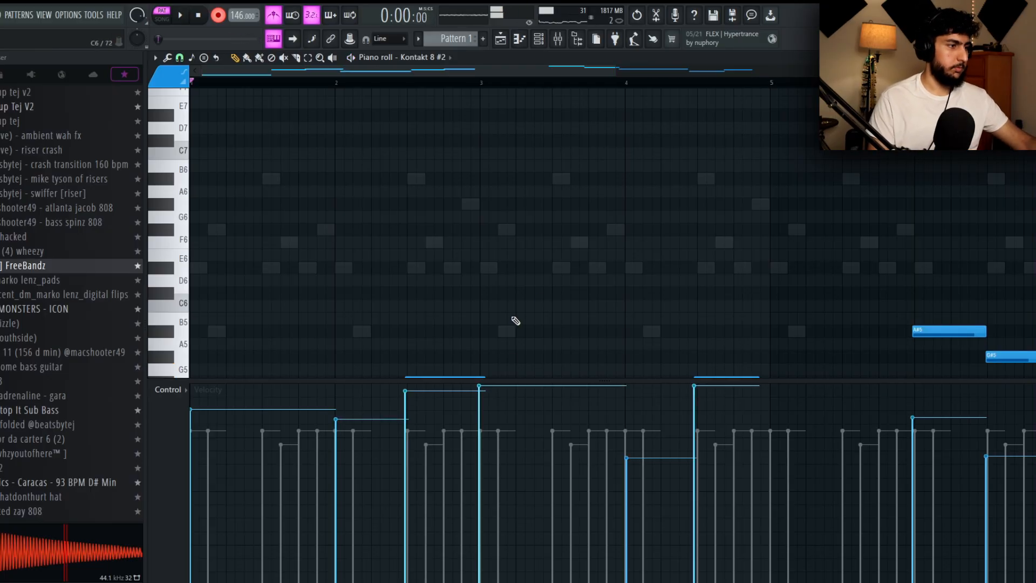
Step: Lower the F5 and F#5 notes in bar 4 of the recorded melody by one octave and play it back
{"action": "scroll", "coordinate": [515, 321], "scroll_direction": "down", "scroll_amount": 5}
{"action": "scroll", "coordinate": [520, 245], "scroll_direction": "down", "scroll_amount": 2, "text": "ctrl"}
{"action": "key", "text": "ctrl+z"}
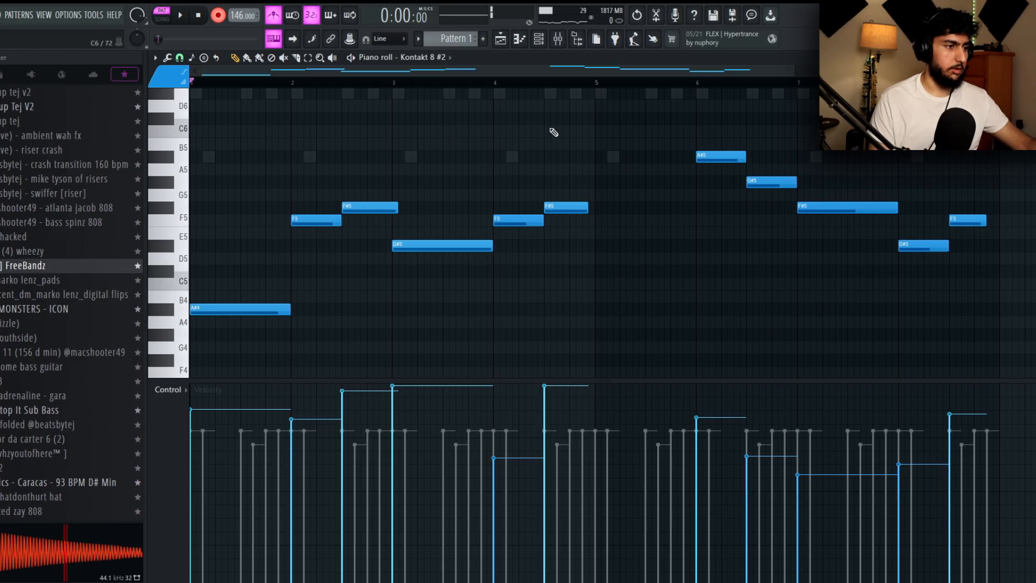
{"action": "left_click_drag", "start_coordinate": [601, 178], "coordinate": [524, 236]}
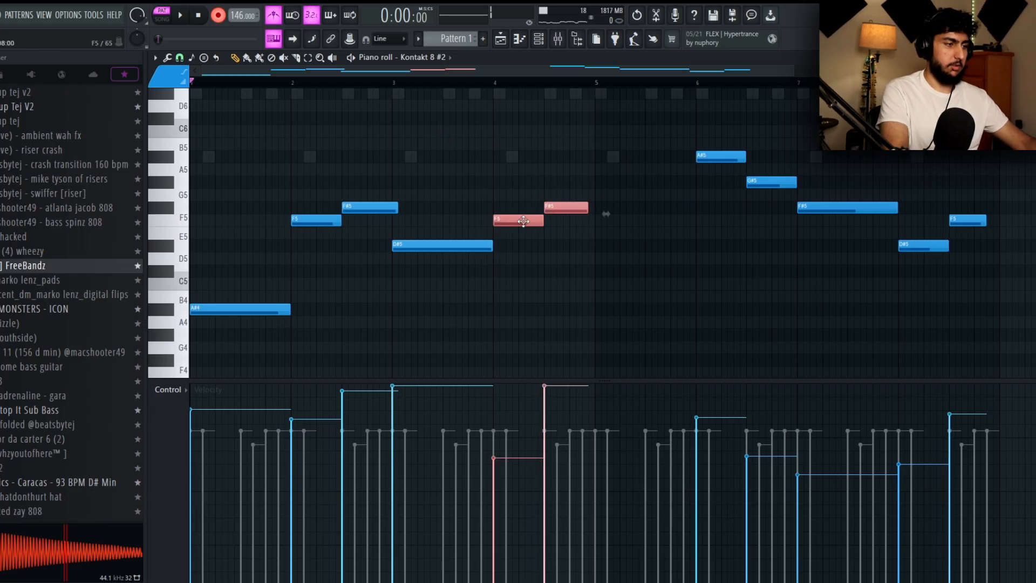
{"action": "key", "text": "ctrl+Down"}
{"action": "key", "text": "space"}
{"action": "left_click", "coordinate": [620, 243]}
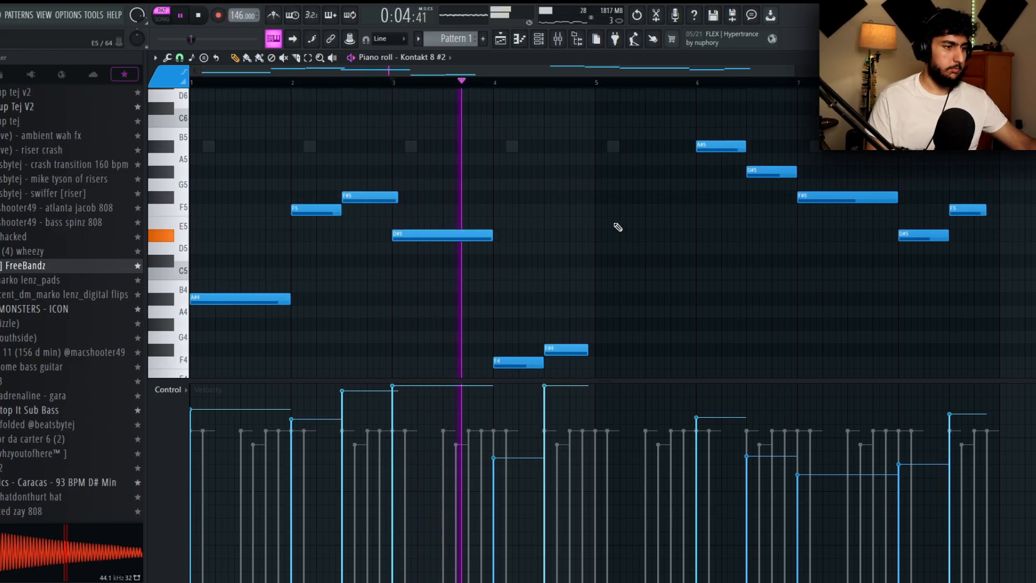
Step: Rework the melody's second half with an A#4 across bar 5 and the final C#5 extended to the end of bar 8
{"action": "key", "text": "ctrl+l"}
{"action": "key", "text": "ctrl+z"}
{"action": "key", "text": "space"}
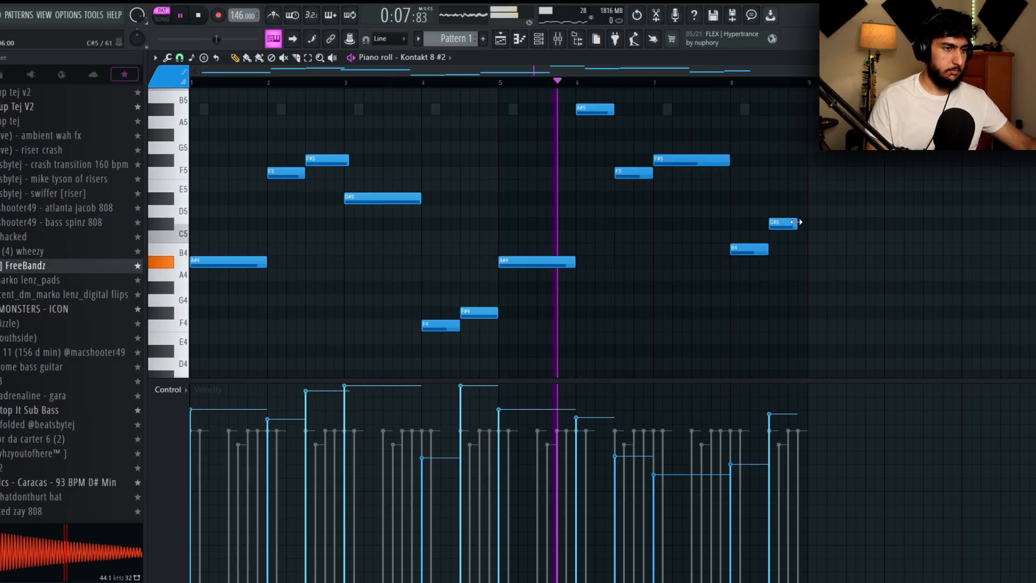
{"action": "left_click_drag", "start_coordinate": [796, 222], "coordinate": [803, 224]}
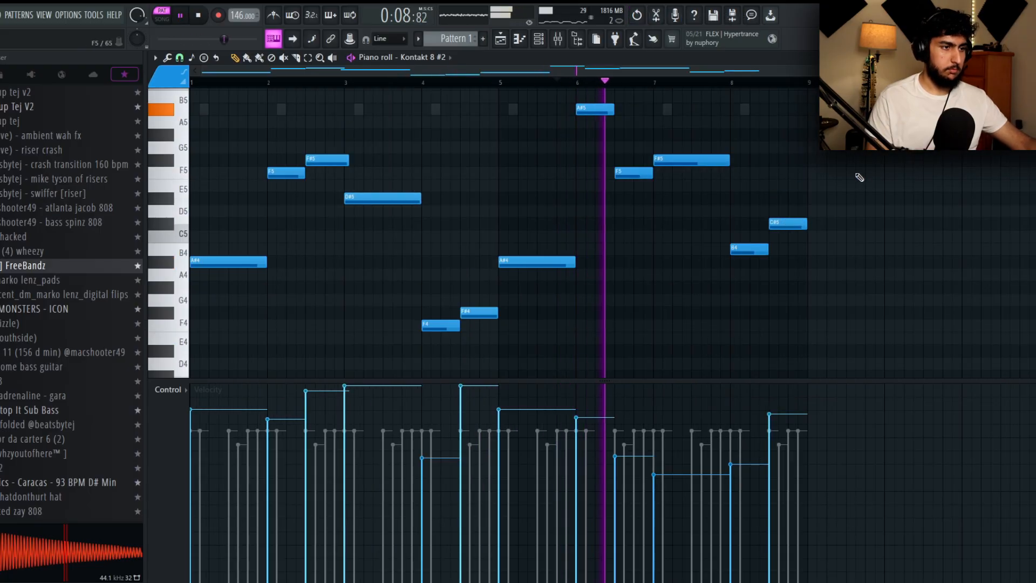
{"action": "scroll", "coordinate": [859, 177], "scroll_direction": "down", "scroll_amount": 1}
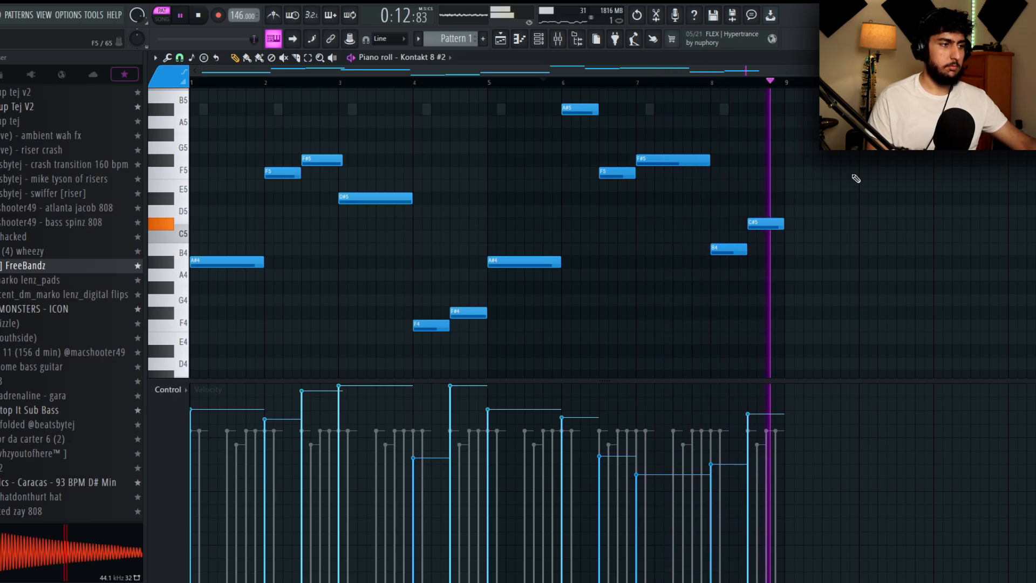
{"action": "key", "text": "space"}
{"action": "key", "text": "F7"}
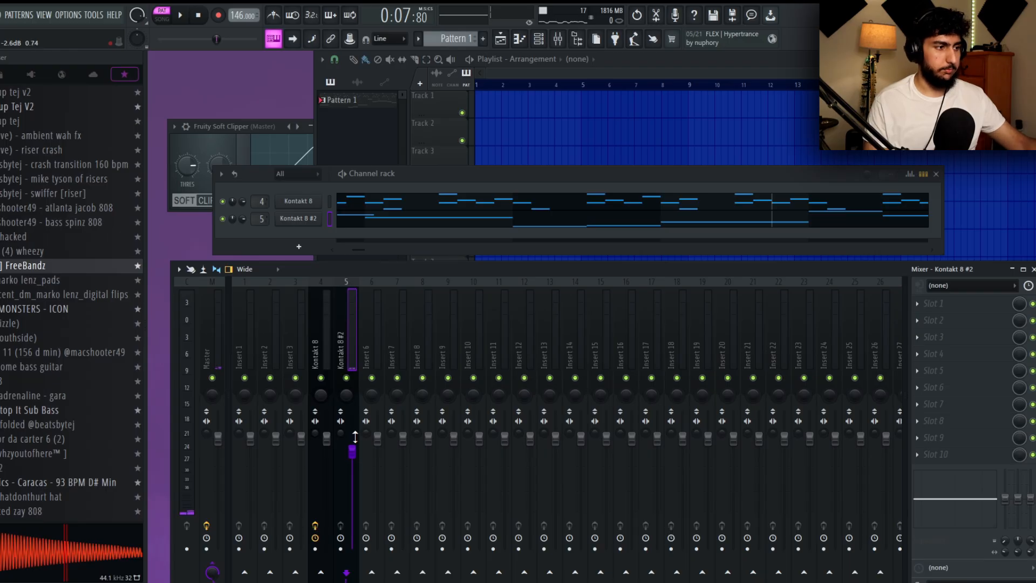
Step: Add The Prince as a new channel and load its transport evolution keys preset
{"action": "left_click", "coordinate": [300, 246]}
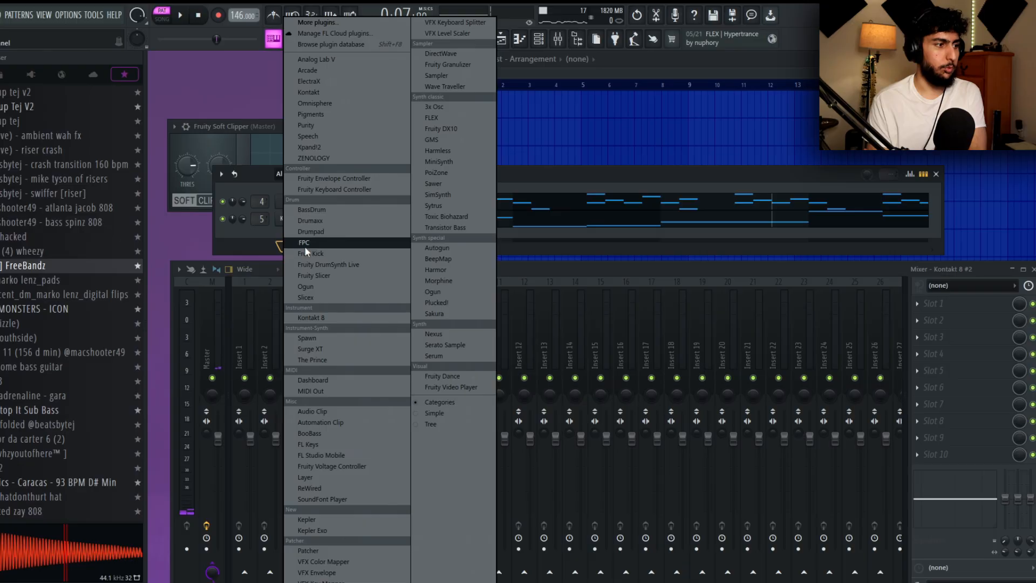
{"action": "left_click", "coordinate": [319, 360]}
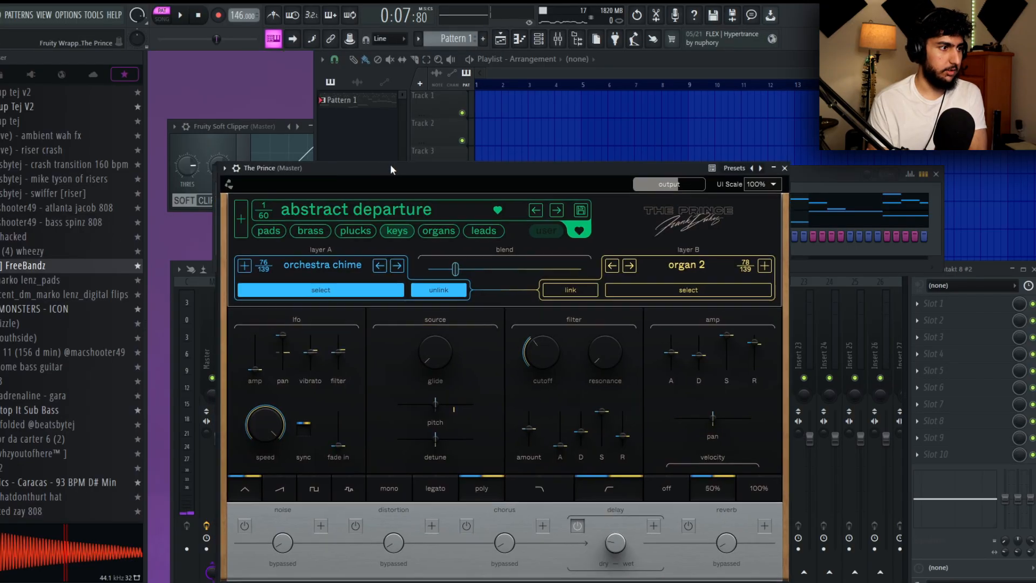
{"action": "left_click", "coordinate": [390, 159]}
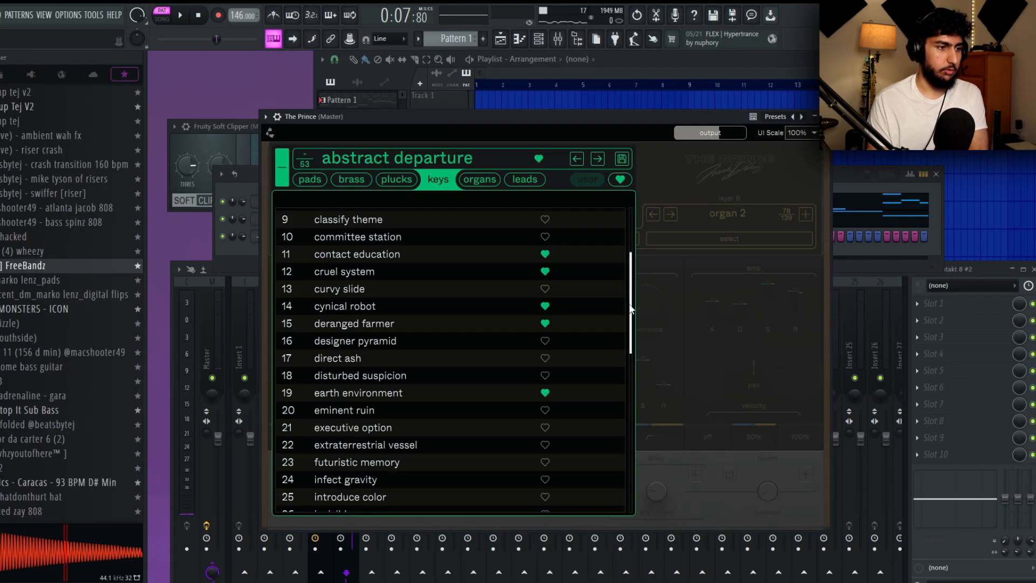
{"action": "left_click_drag", "start_coordinate": [632, 309], "coordinate": [632, 477]}
{"action": "left_click", "coordinate": [377, 469]}
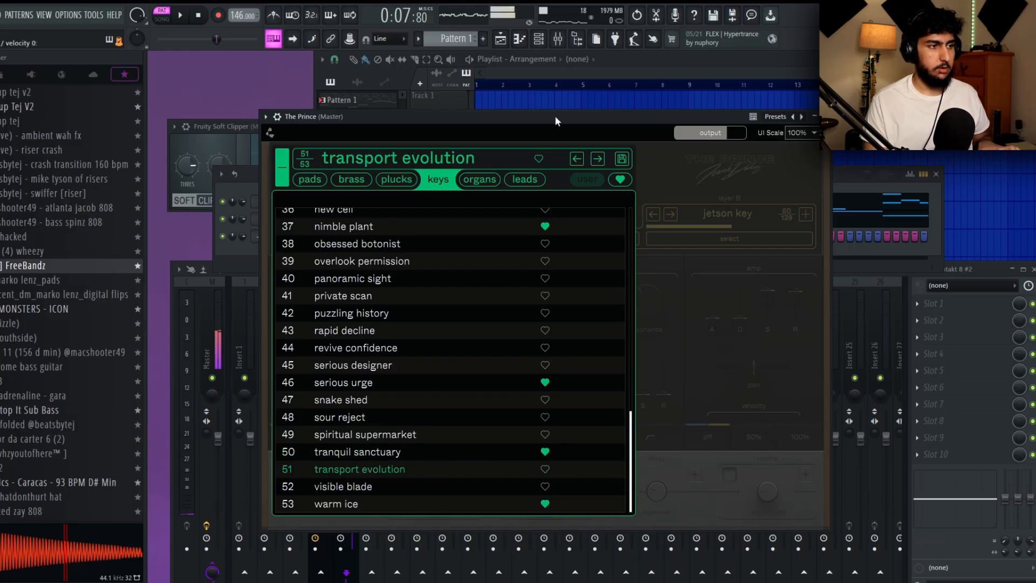
Step: Record a sustained D#4 and A#4 chord part with a short B4 on The Prince over the melody
{"action": "key", "text": "F6"}
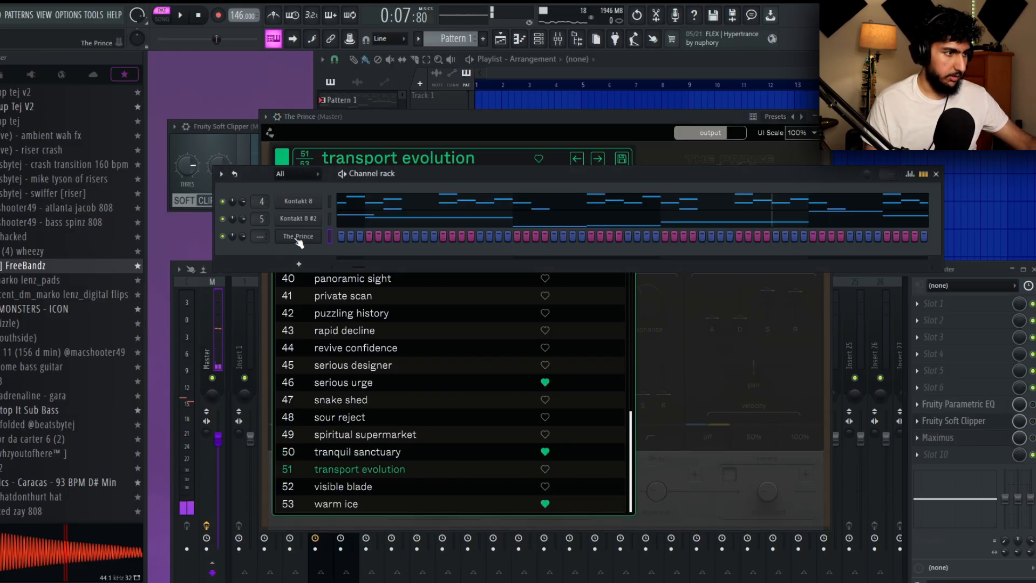
{"action": "key", "text": "F7"}
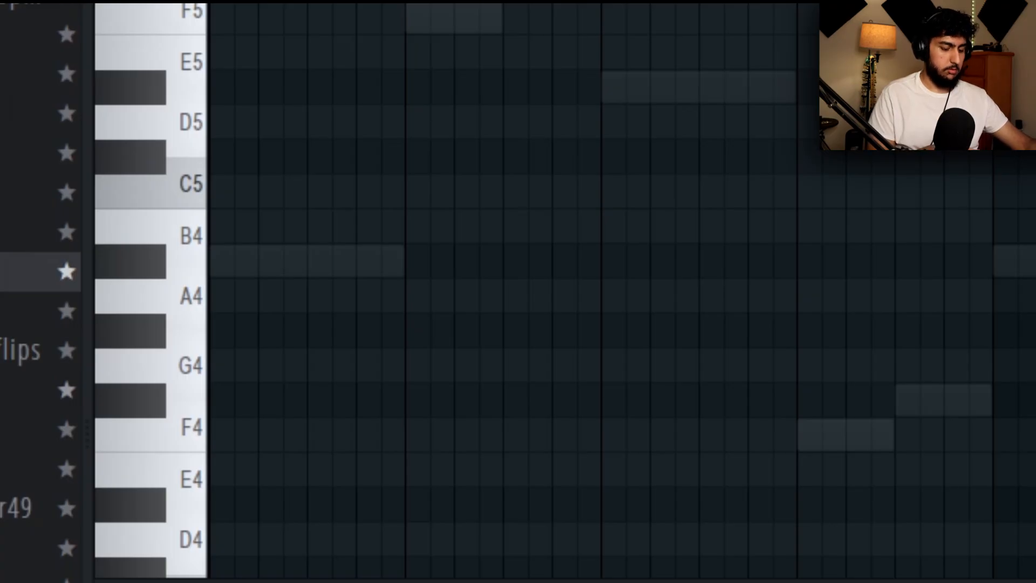
{"action": "key", "text": "space"}
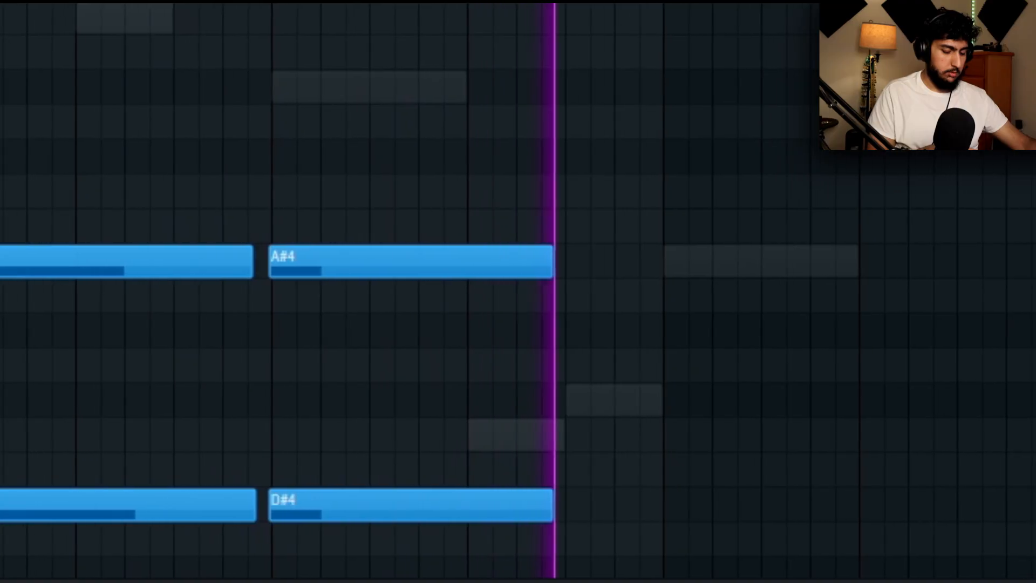
{"action": "key", "text": "space"}
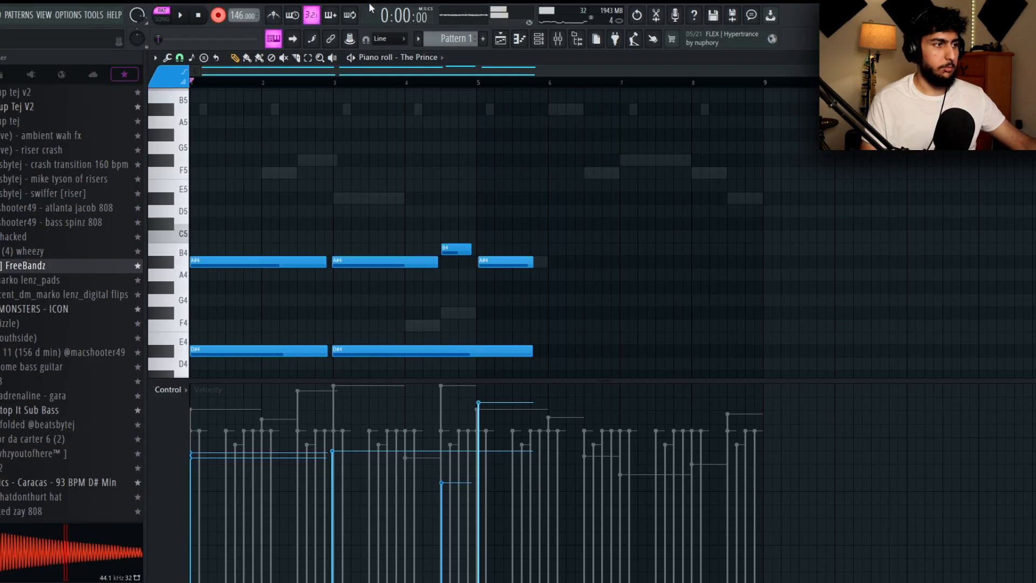
Step: Trim The Prince's recorded chords to the first four bars and duplicate them over bars 5–8
{"action": "scroll", "coordinate": [566, 225], "scroll_direction": "up", "scroll_amount": 1}
{"action": "scroll", "coordinate": [496, 263], "scroll_direction": "down", "scroll_amount": 3}
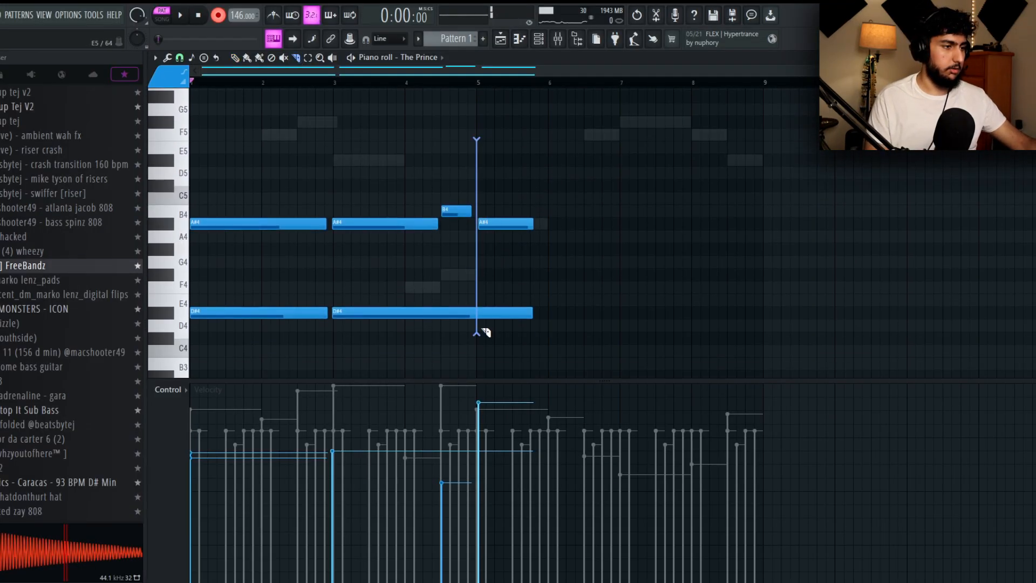
{"action": "left_click_drag", "start_coordinate": [592, 154], "coordinate": [507, 325]}
{"action": "key", "text": "Delete"}
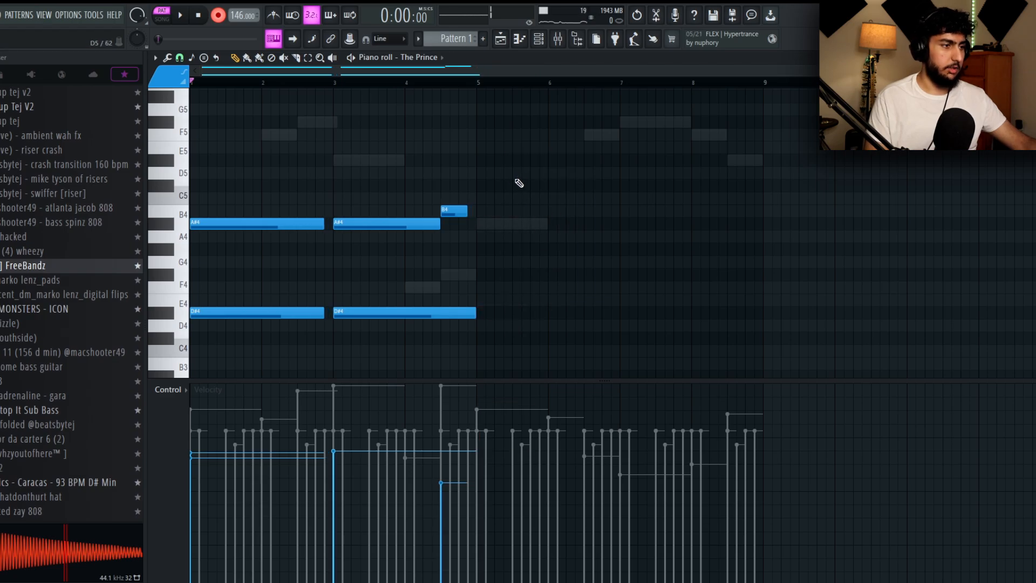
{"action": "key", "text": "ctrl+b"}
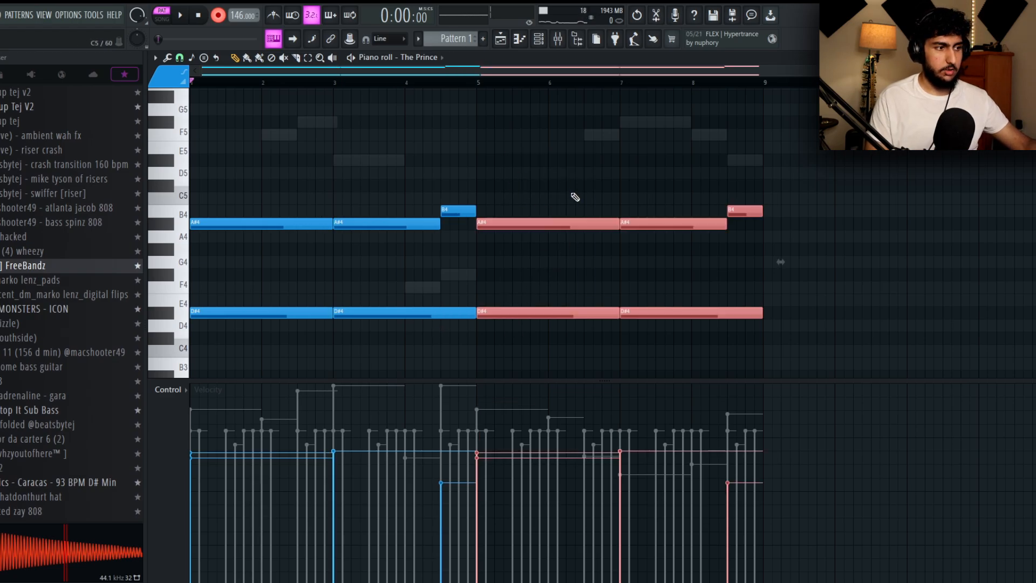
Step: Put Fruity Parametric EQ 2 on The Prince with the 20Hz + 18kHz cut preset, raising the low cut and lowering the high cut
{"action": "key", "text": "ctrl+d"}
{"action": "key", "text": "F7"}
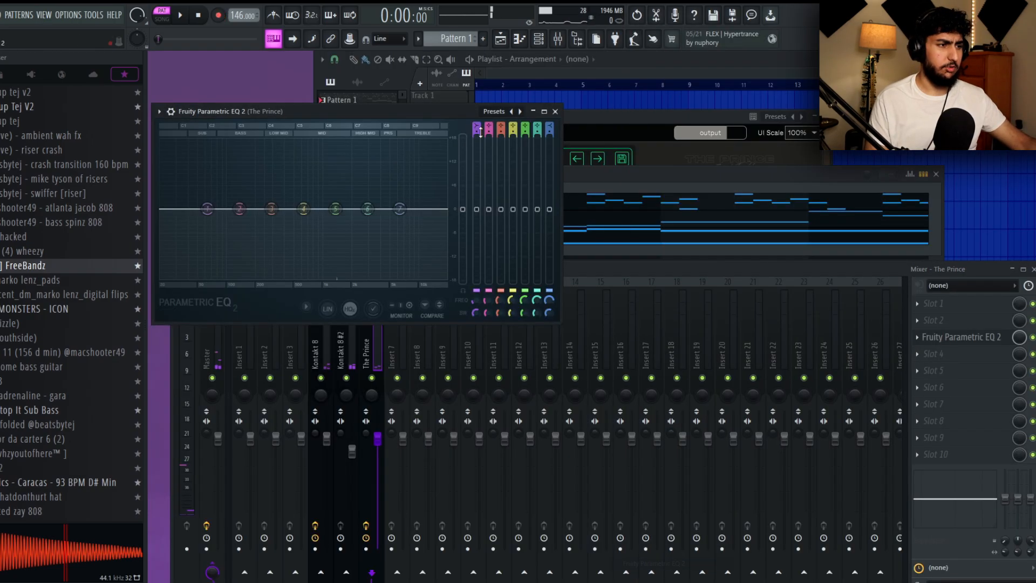
{"action": "left_click", "coordinate": [521, 111]}
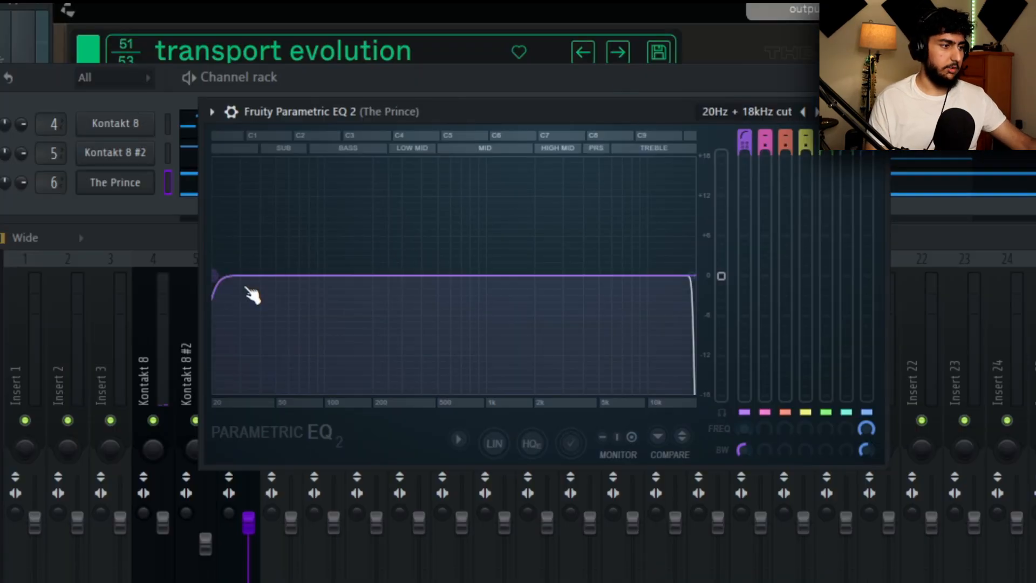
{"action": "key", "text": "space"}
{"action": "left_click_drag", "start_coordinate": [252, 294], "coordinate": [389, 275]}
{"action": "left_click_drag", "start_coordinate": [689, 277], "coordinate": [550, 275]}
{"action": "left_click_drag", "start_coordinate": [388, 276], "coordinate": [397, 275]}
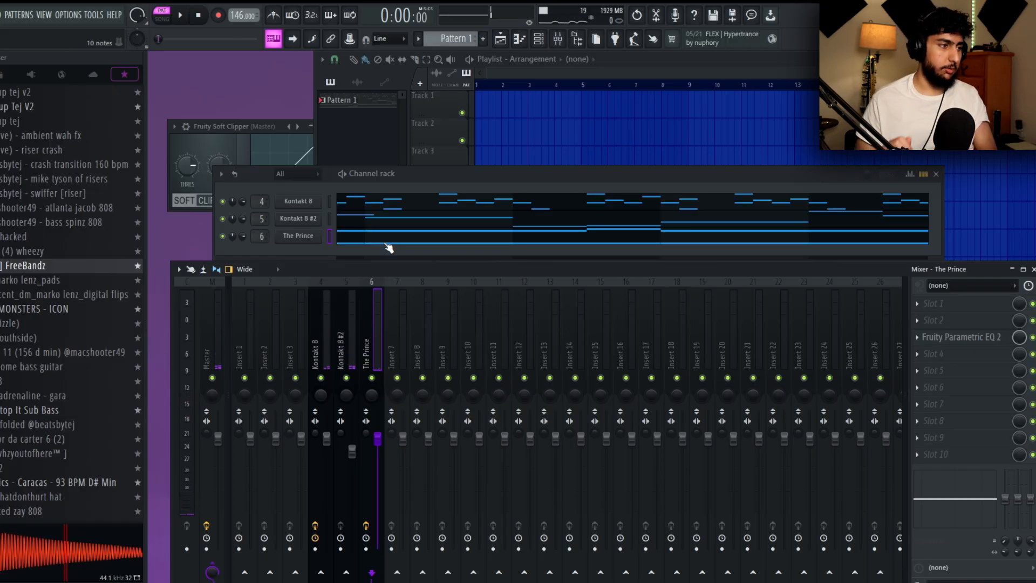
Step: Clone the Kontakt 8 channel, paste its melody notes into the copy and audition it in the piano roll
{"action": "right_click", "coordinate": [311, 203]}
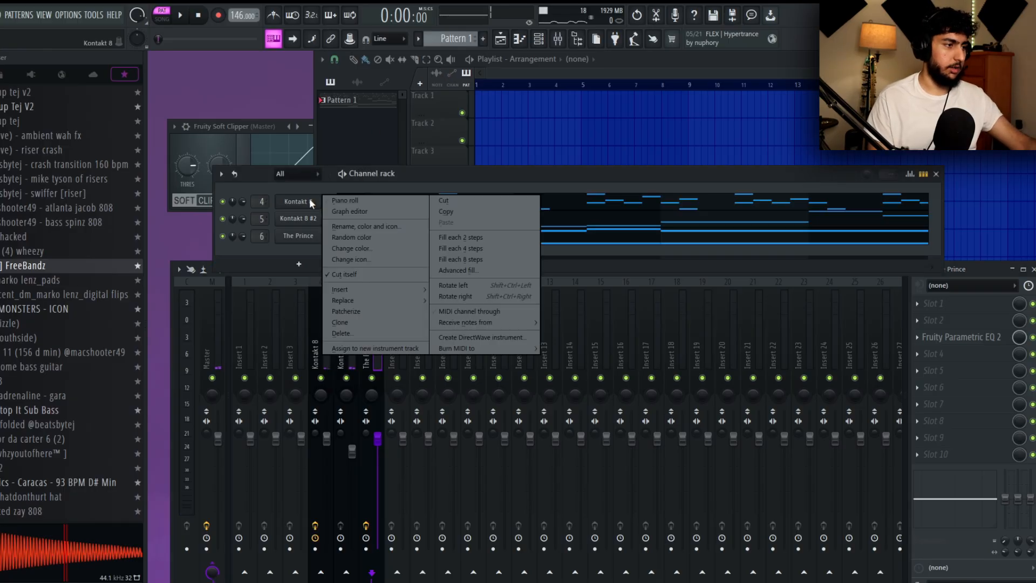
{"action": "left_click", "coordinate": [340, 322]}
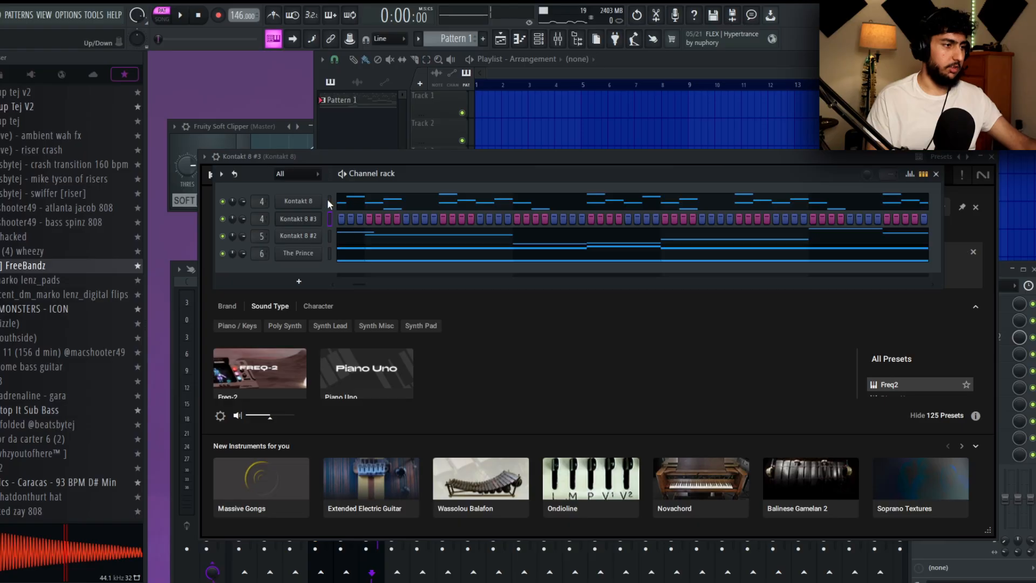
{"action": "key", "text": "ctrl+v"}
{"action": "left_click", "coordinate": [351, 219]}
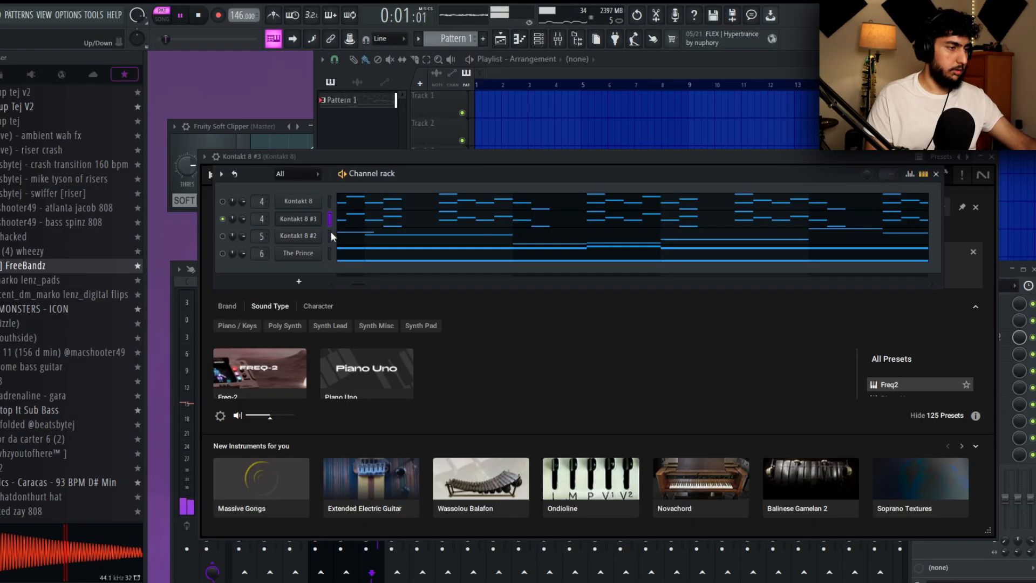
{"action": "key", "text": "space"}
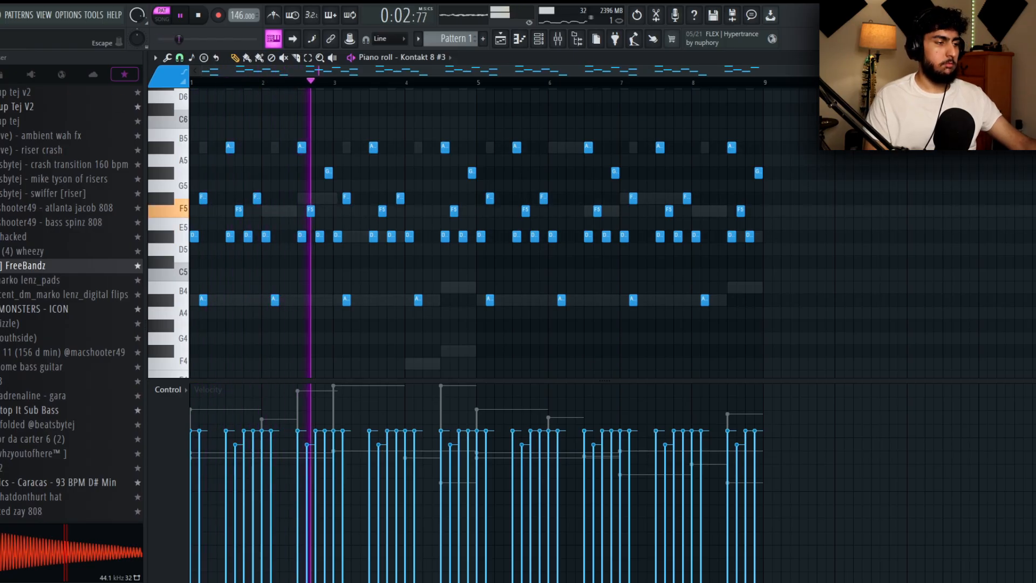
{"action": "key", "text": "space"}
{"action": "key", "text": "Escape"}
Step: Add the Evolve Drumkit sounds as channels and fill the hi-hat every 2 steps, with softer hits between, across eight bars
{"action": "left_click", "coordinate": [124, 74]}
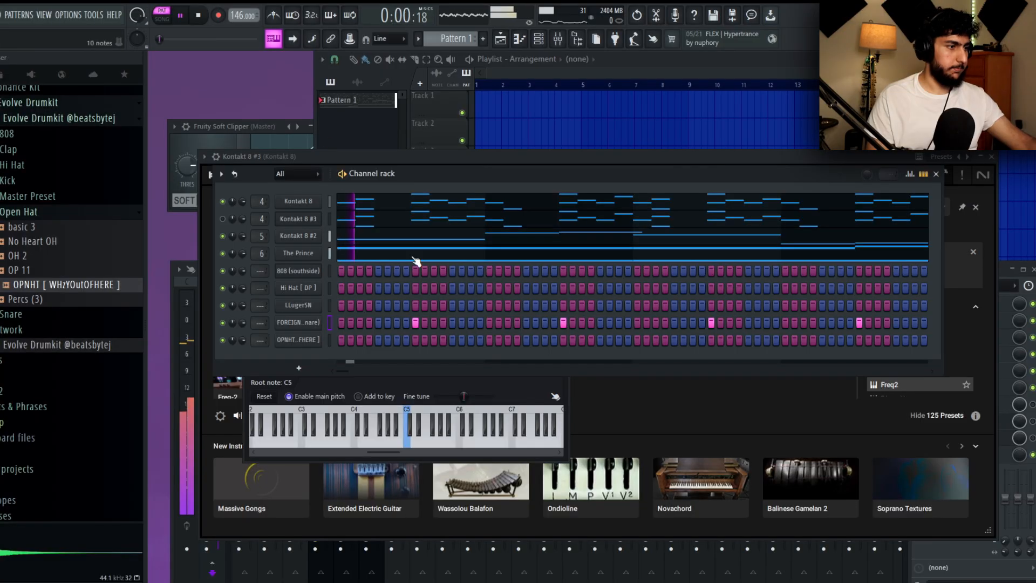
{"action": "right_click", "coordinate": [316, 301]}
{"action": "left_click", "coordinate": [461, 323]}
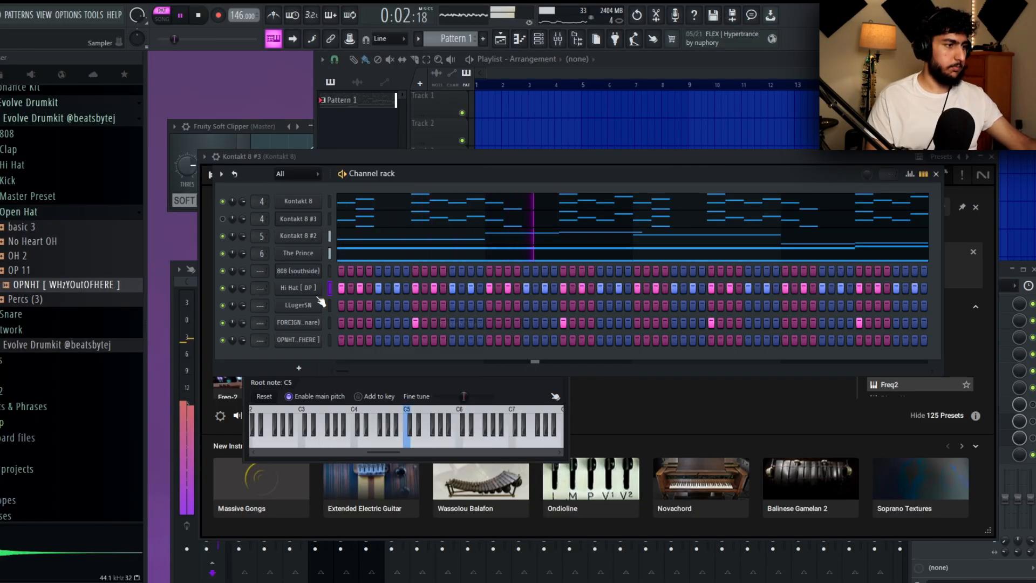
{"action": "right_click", "coordinate": [303, 288]}
{"action": "left_click", "coordinate": [373, 292]}
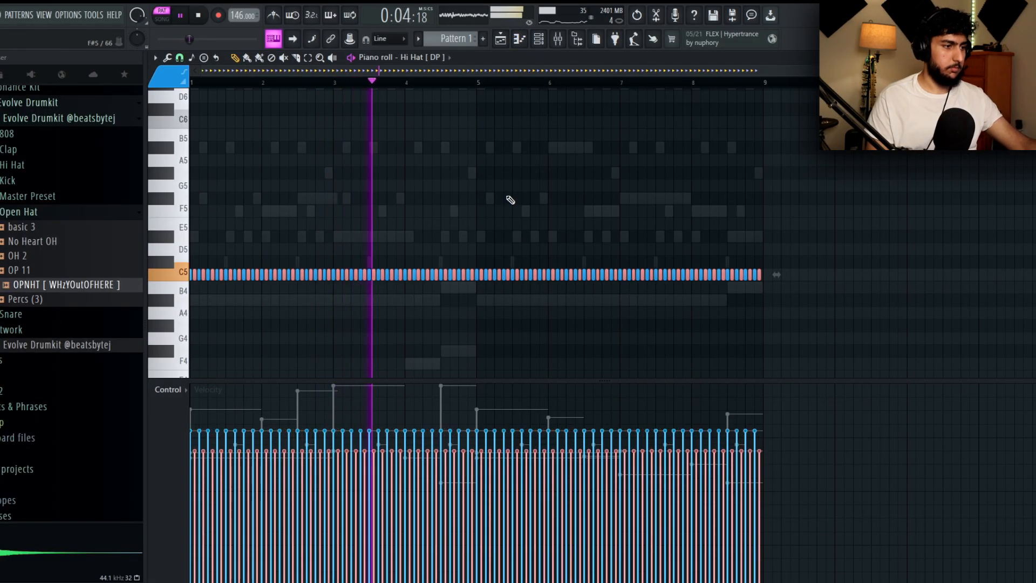
{"action": "key", "text": "ctrl+d"}
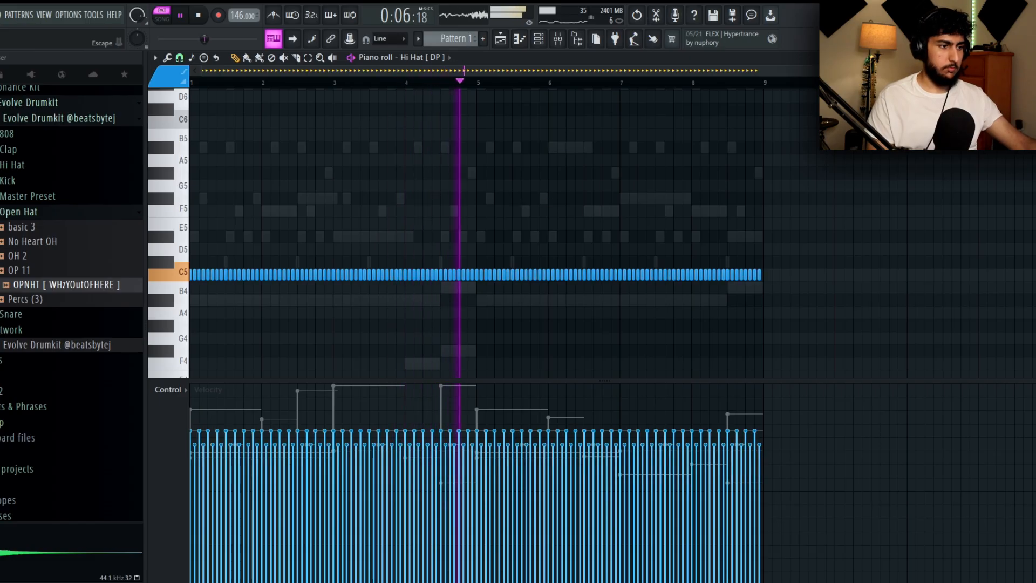
{"action": "key", "text": "Escape"}
Step: Enable the 808's volume envelope and lay a D#5 rhythm over bars 1–2, duplicated over bars 3–4
{"action": "left_click", "coordinate": [303, 271]}
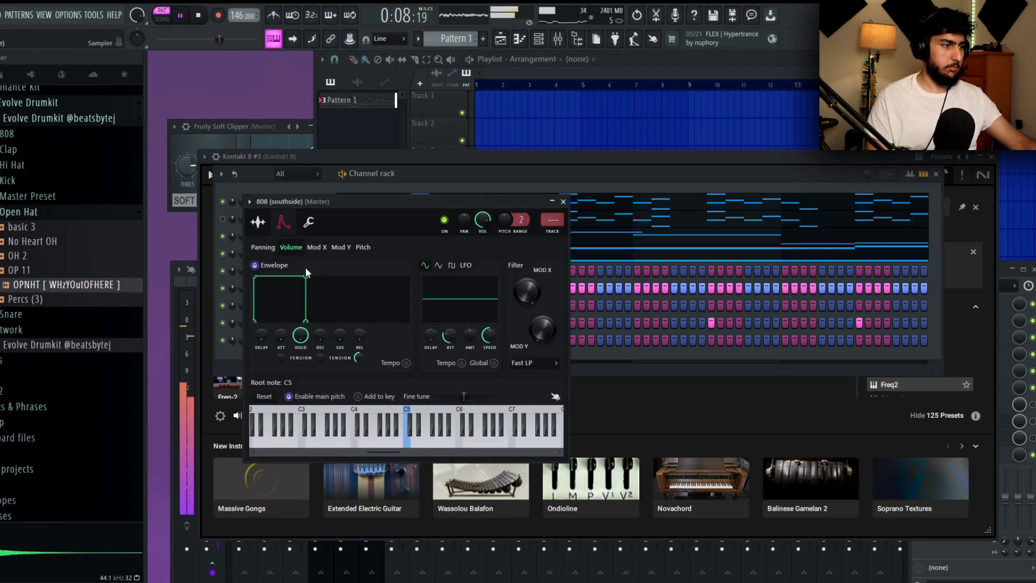
{"action": "left_click", "coordinate": [584, 175]}
{"action": "right_click", "coordinate": [310, 271]}
{"action": "left_click", "coordinate": [337, 277]}
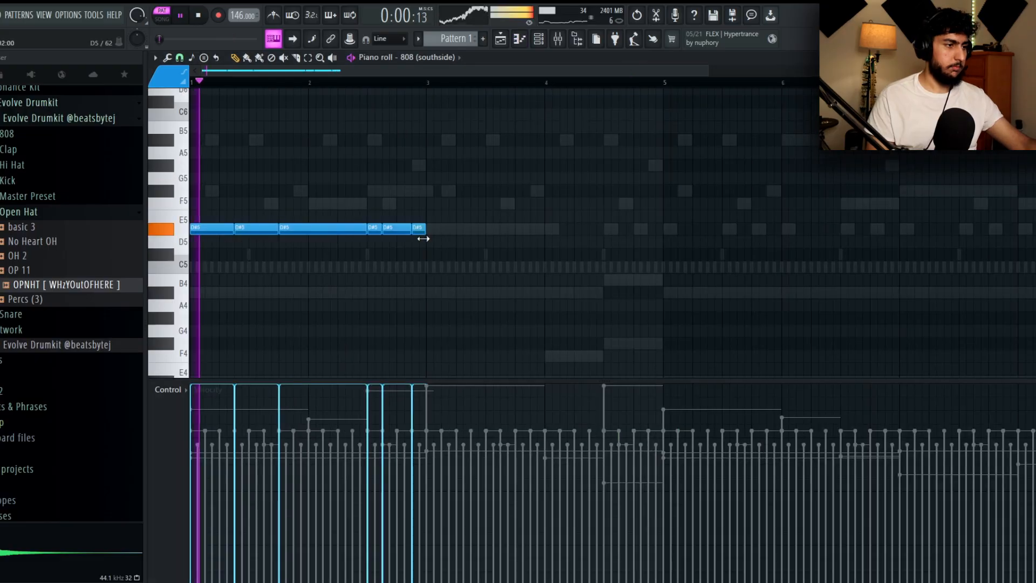
{"action": "key", "text": "ctrl+b"}
{"action": "key", "text": "ctrl+d"}
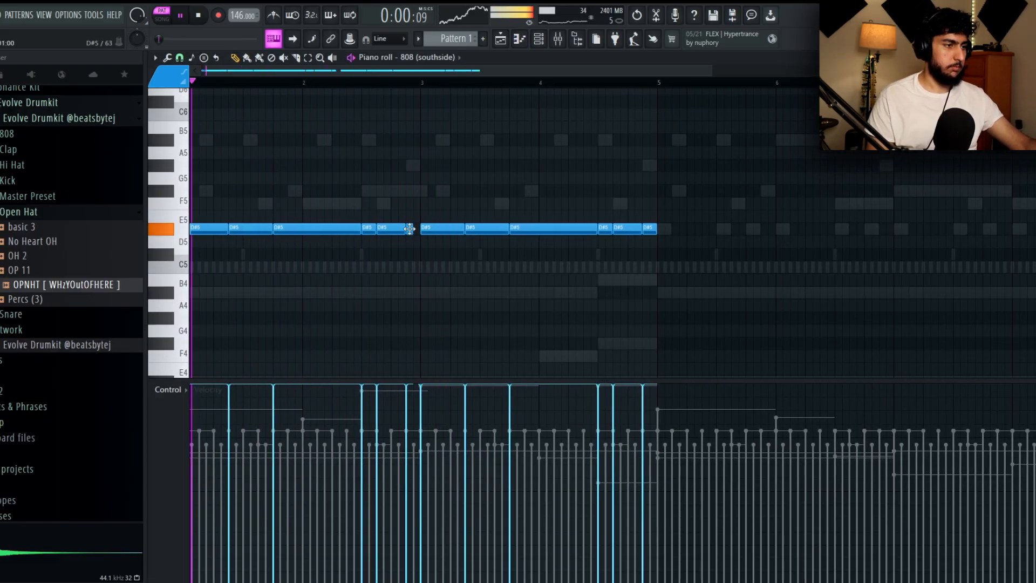
Step: Thin out the 808 in bars 3–4 by deleting three D#5 hits and joining the remaining notes with legato
{"action": "scroll", "coordinate": [413, 227], "scroll_direction": "up", "scroll_amount": 2}
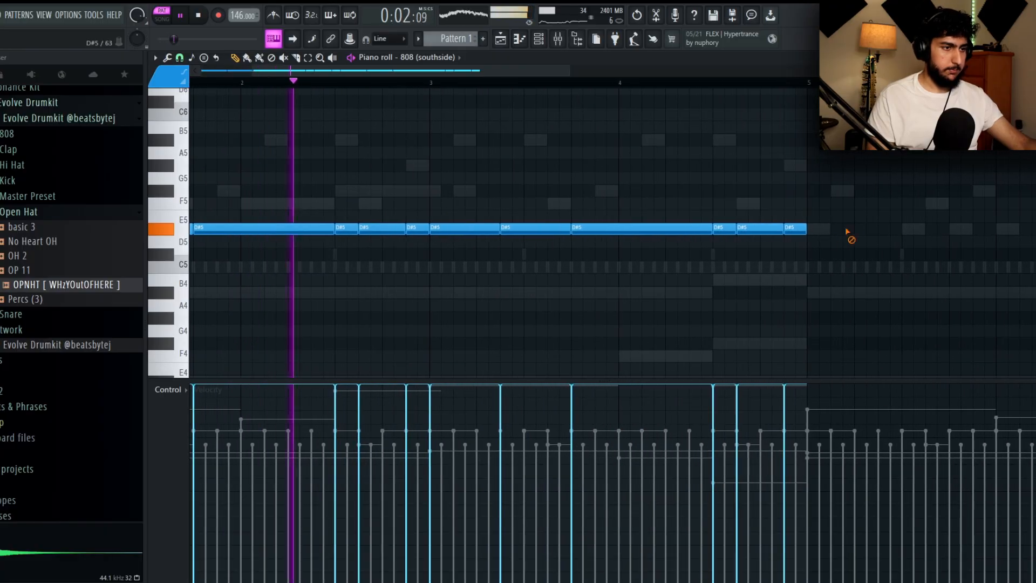
{"action": "right_click", "coordinate": [761, 227]}
{"action": "right_click", "coordinate": [723, 228]}
{"action": "right_click", "coordinate": [534, 227]}
{"action": "key", "text": "ctrl+l"}
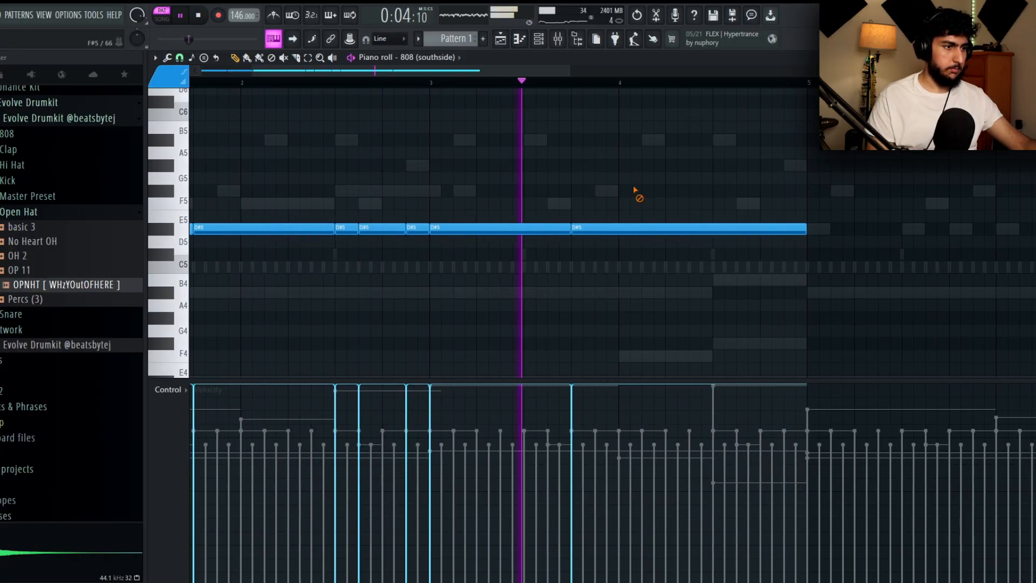
Step: End the 808's bar 4 with a short four-note A#5 run and duplicate the four-bar part over bars 5–8
{"action": "left_click_drag", "start_coordinate": [617, 228], "coordinate": [781, 140]}
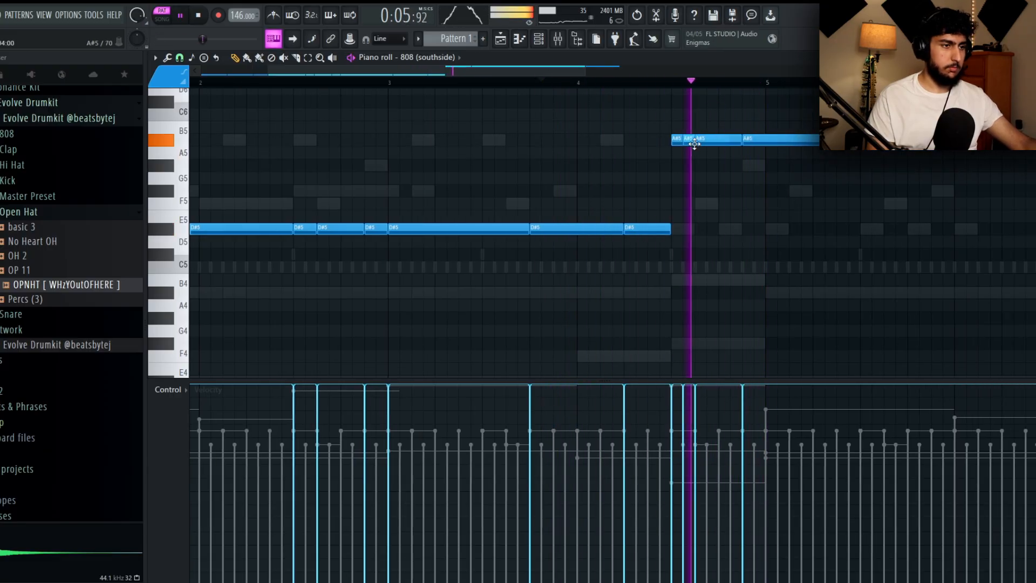
{"action": "scroll", "coordinate": [786, 185], "scroll_direction": "up", "scroll_amount": 1}
{"action": "scroll", "coordinate": [818, 196], "scroll_direction": "down", "scroll_amount": 2}
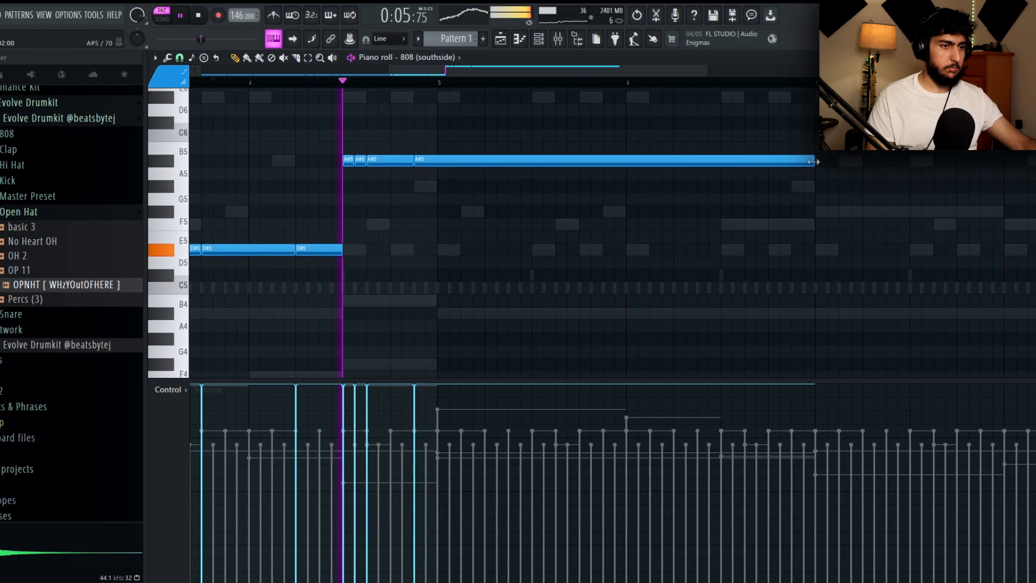
{"action": "left_click_drag", "start_coordinate": [819, 159], "coordinate": [446, 159]}
{"action": "scroll", "coordinate": [642, 203], "scroll_direction": "down", "scroll_amount": 1}
{"action": "key", "text": "ctrl+b"}
{"action": "key", "text": "ctrl+d"}
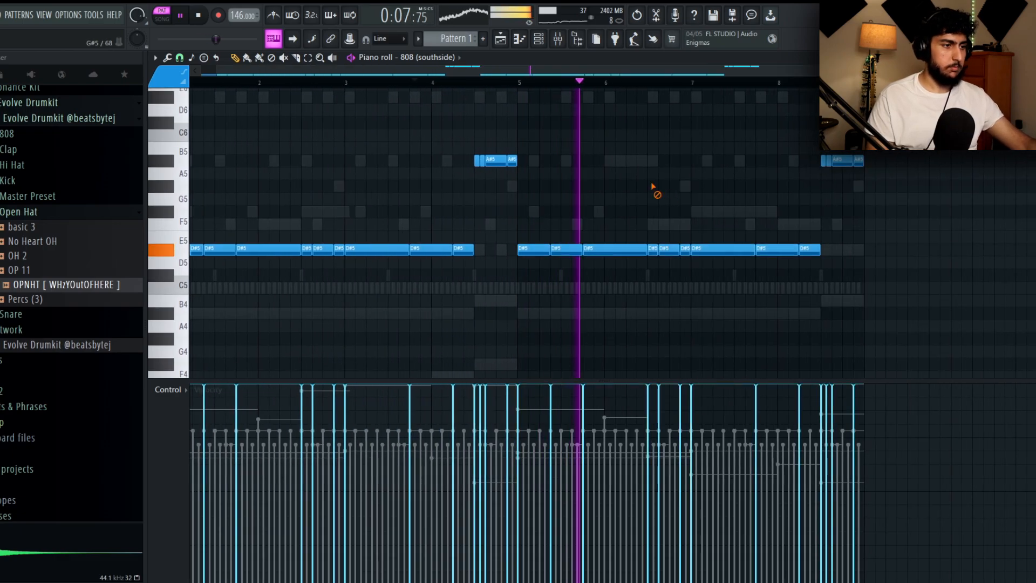
Step: Rework the 808's ending by removing bar 8's final A#5 run, adding a D#5 hit late in bar 7 and holding the last D#5
{"action": "left_click_drag", "start_coordinate": [898, 162], "coordinate": [837, 247]}
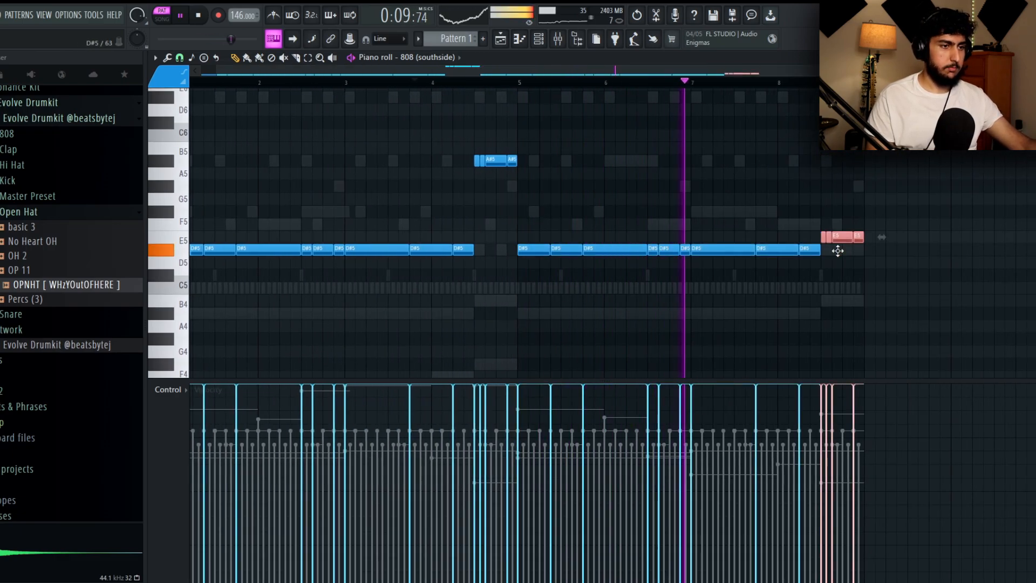
{"action": "key", "text": "ctrl+d"}
{"action": "scroll", "coordinate": [795, 195], "scroll_direction": "up", "scroll_amount": 2}
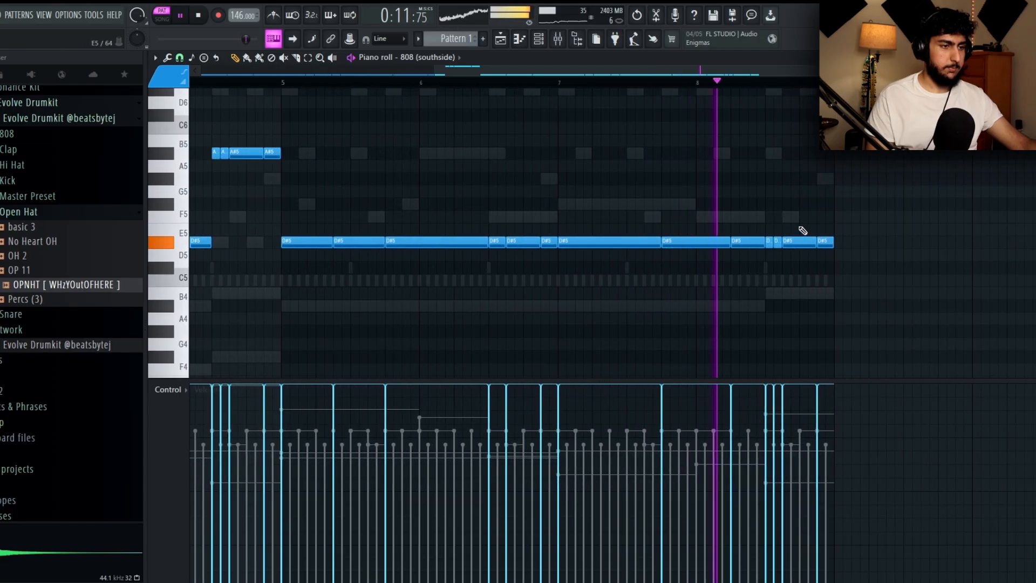
{"action": "right_click", "coordinate": [822, 240]}
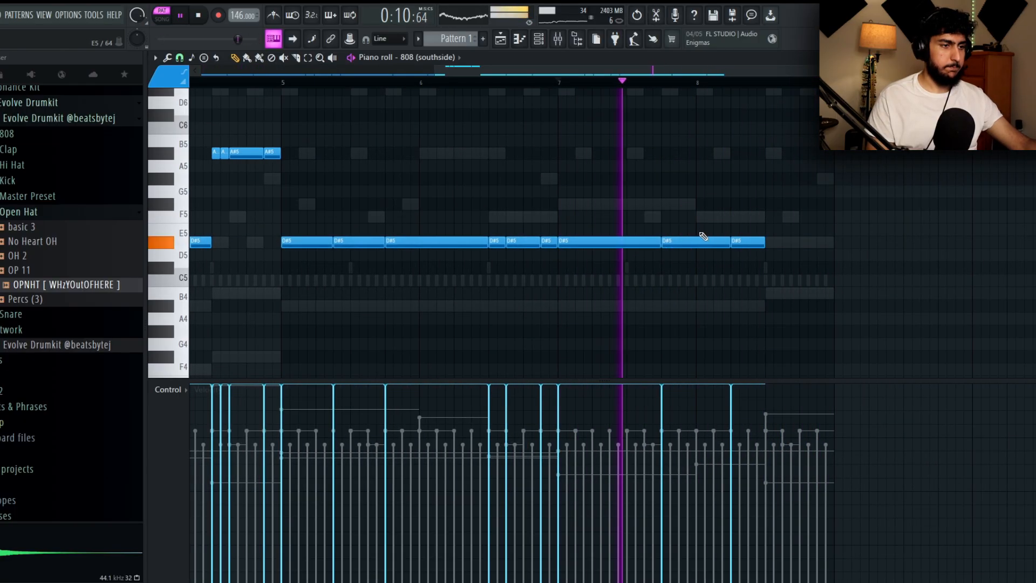
{"action": "key", "text": "KP_Divide"}
{"action": "left_click_drag", "start_coordinate": [699, 237], "coordinate": [716, 233]}
{"action": "key", "text": "ctrl+l"}
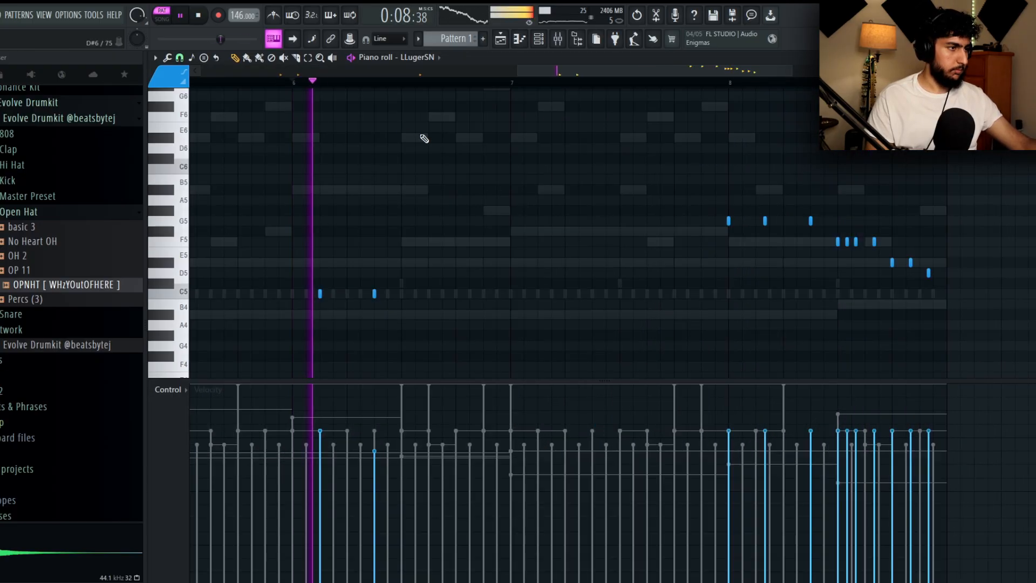
Step: Program LLugerSN hits that step down in pitch from G5 to D5 across bar 8
{"action": "left_click_drag", "start_coordinate": [770, 196], "coordinate": [578, 167]}
{"action": "scroll", "coordinate": [685, 166], "scroll_direction": "up", "scroll_amount": 3}
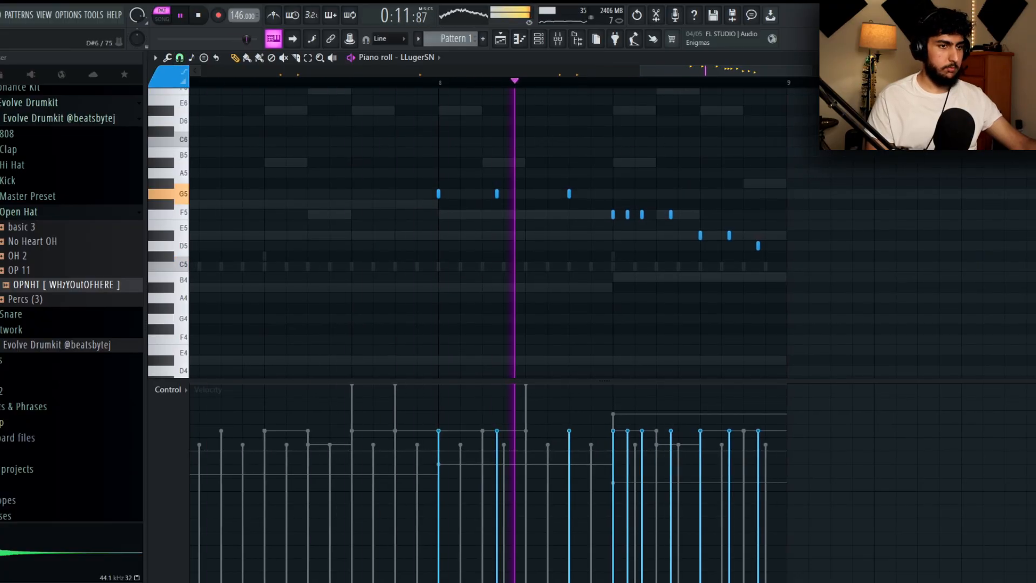
{"action": "scroll", "coordinate": [722, 157], "scroll_direction": "up", "scroll_amount": 2}
{"action": "scroll", "coordinate": [822, 158], "scroll_direction": "down", "scroll_amount": 3}
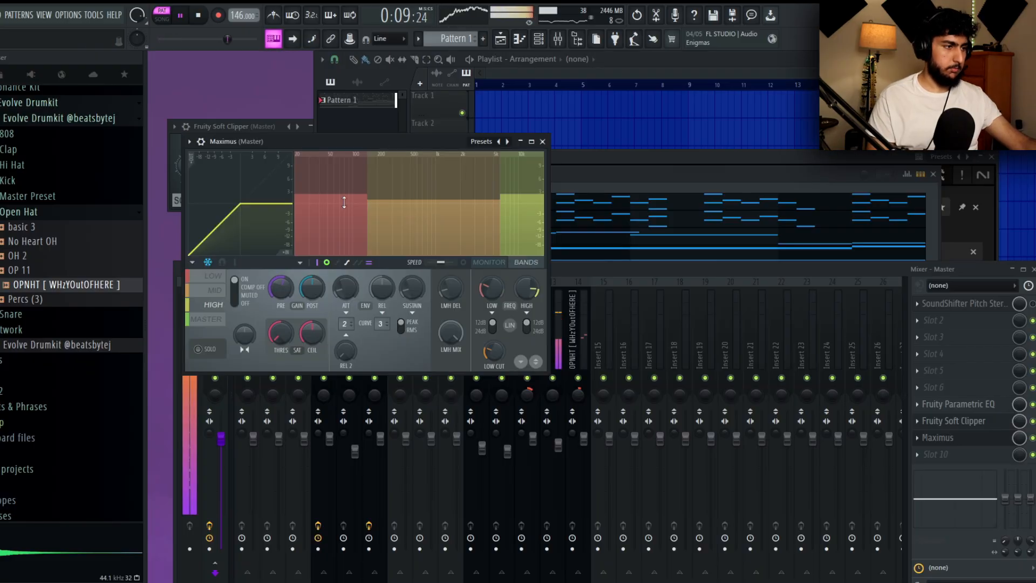
Step: Check the master's Maximus and the LLugerSN mixer level, and split Pattern 1 by channel in the playlist
{"action": "left_click", "coordinate": [542, 141]}
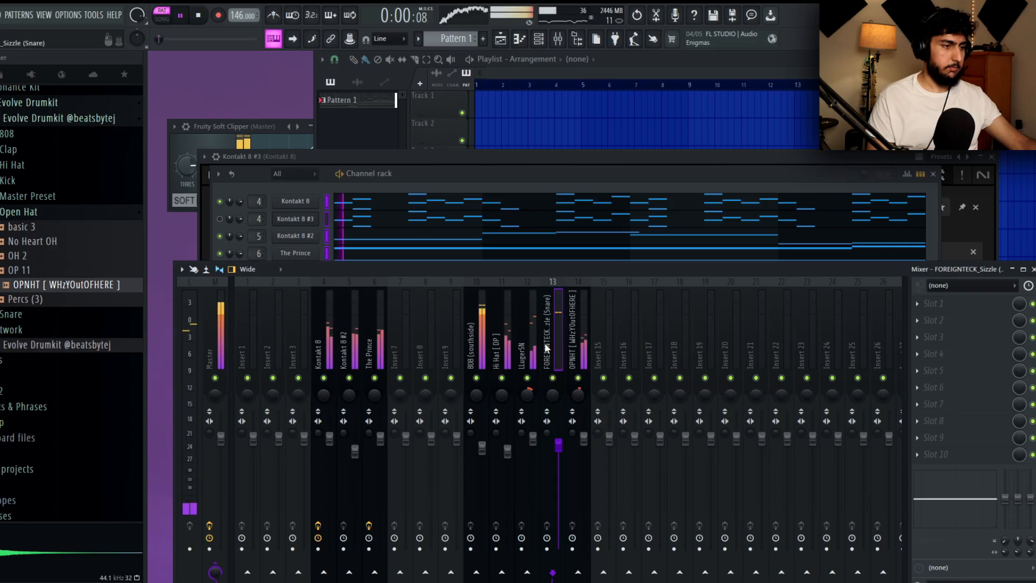
{"action": "left_click", "coordinate": [535, 423]}
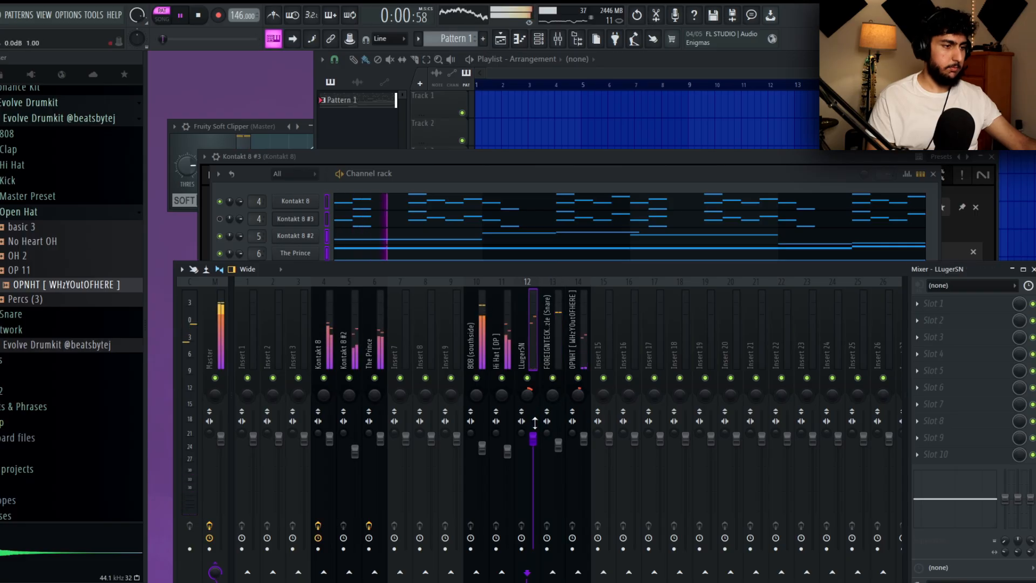
{"action": "left_click", "coordinate": [464, 173]}
{"action": "left_click", "coordinate": [389, 107]}
{"action": "right_click", "coordinate": [390, 107]}
{"action": "left_click", "coordinate": [432, 312]}
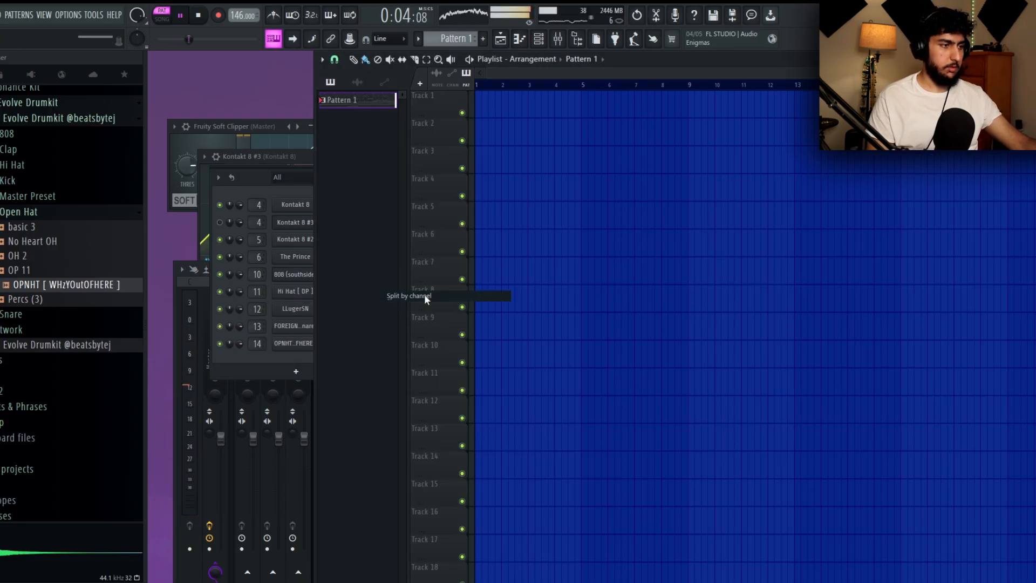